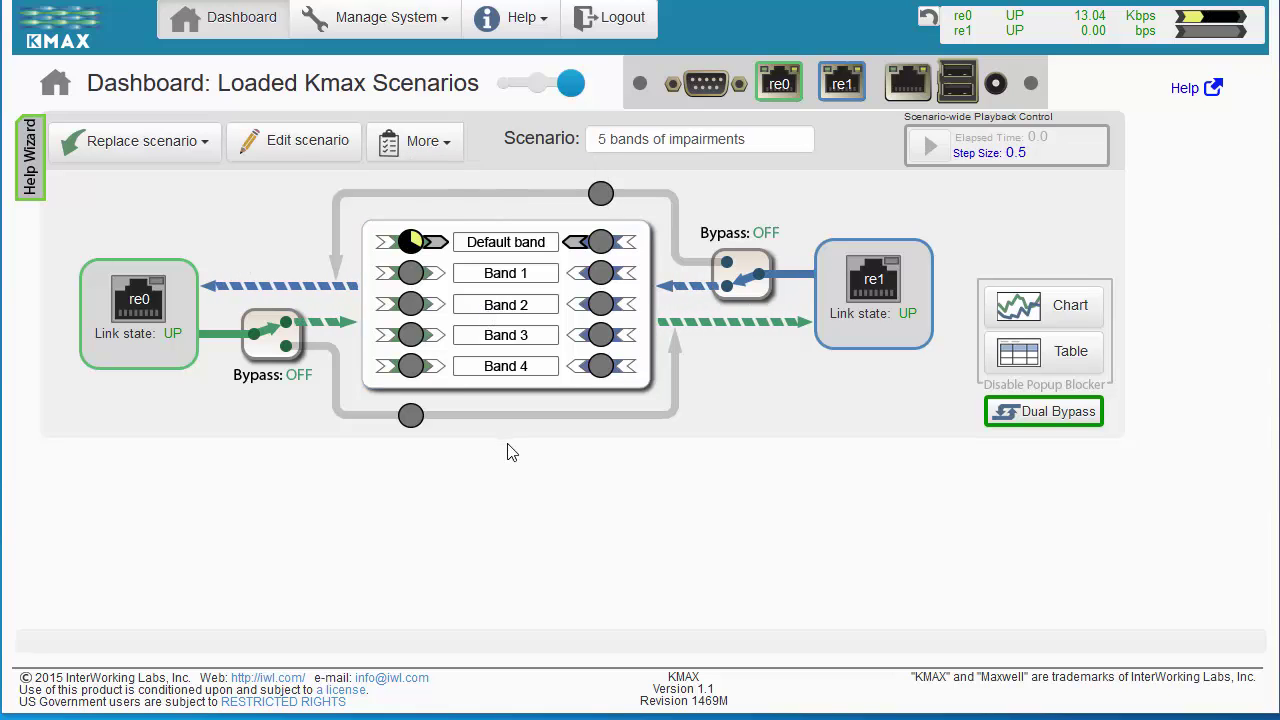
- Open the '5 bands of impairments' Network Graph from a band in the dashboard's scenario diagram
left_click(480, 313)
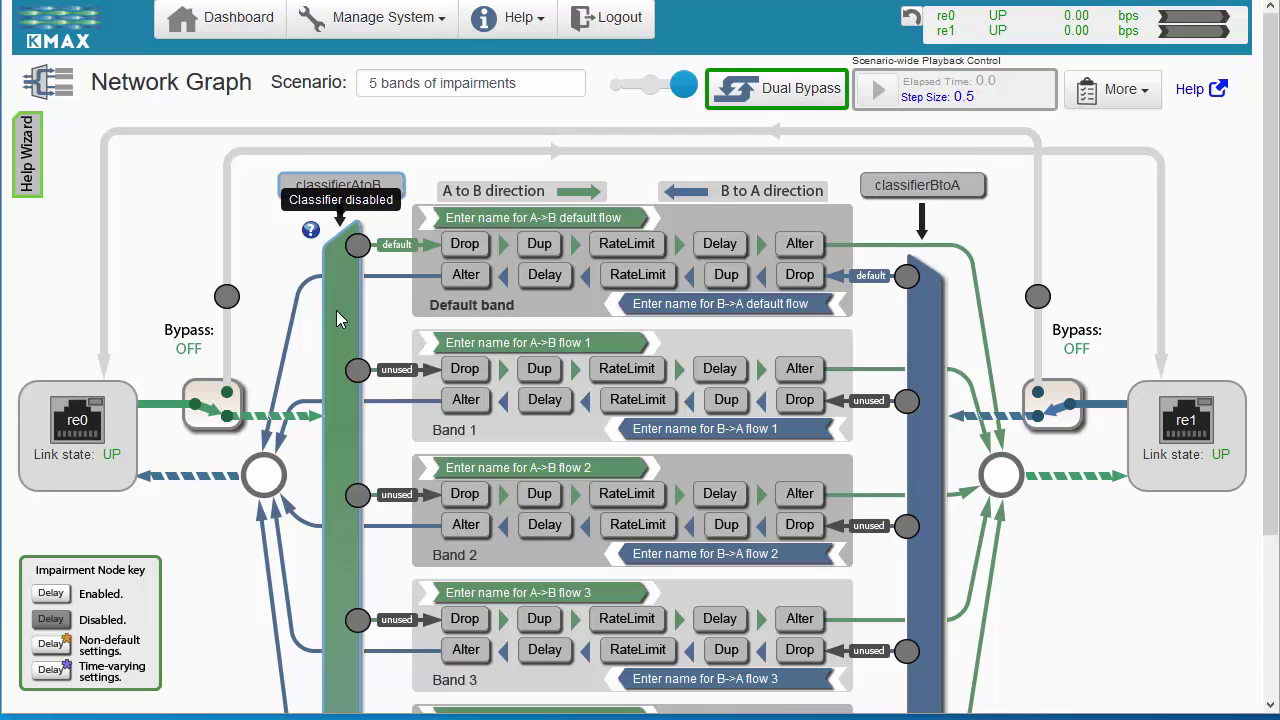
- Enable the A-to-B classifier and add a filter matching UDP destination port 5201
left_click(337, 311)
scroll(340, 318, "down", 2)
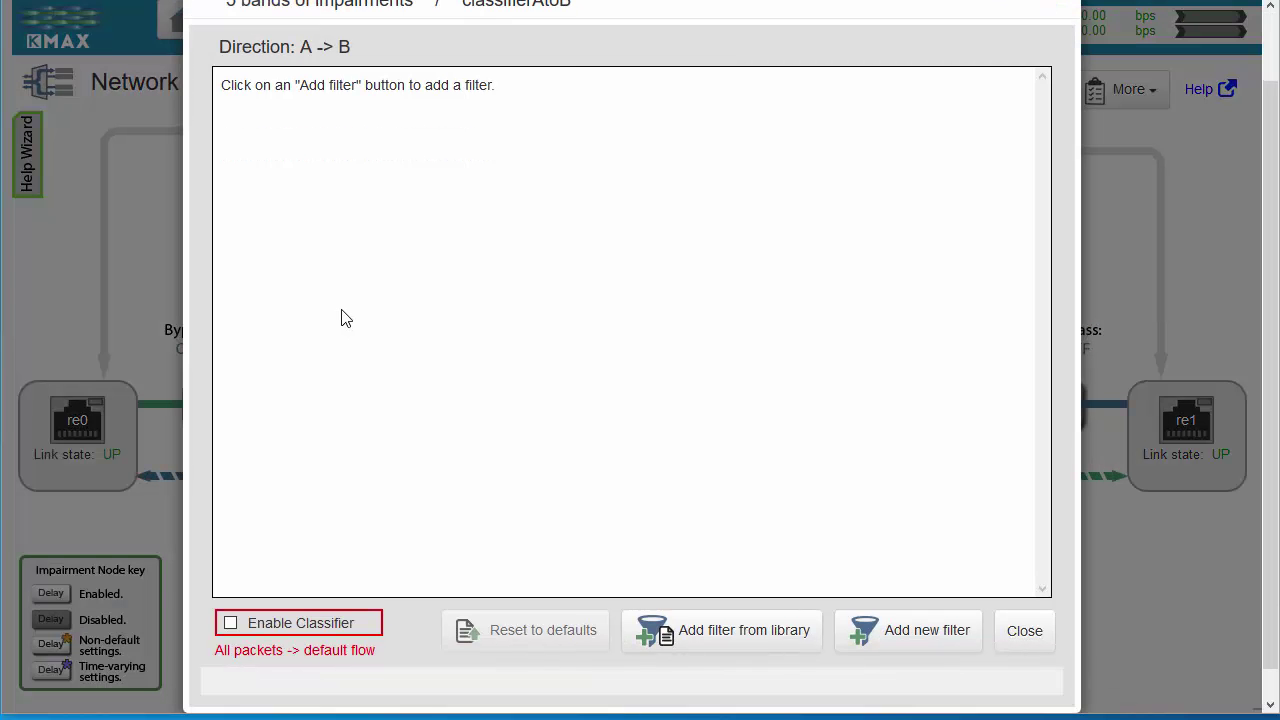
left_click(231, 608)
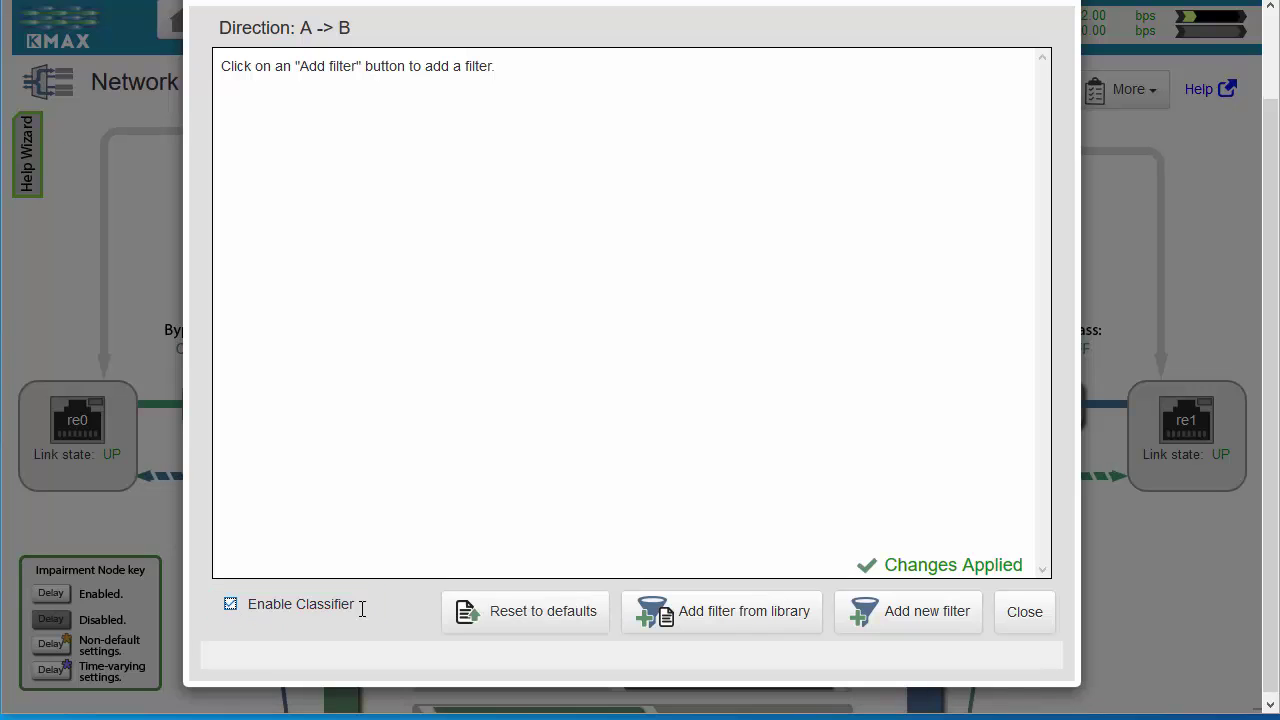
left_click(919, 620)
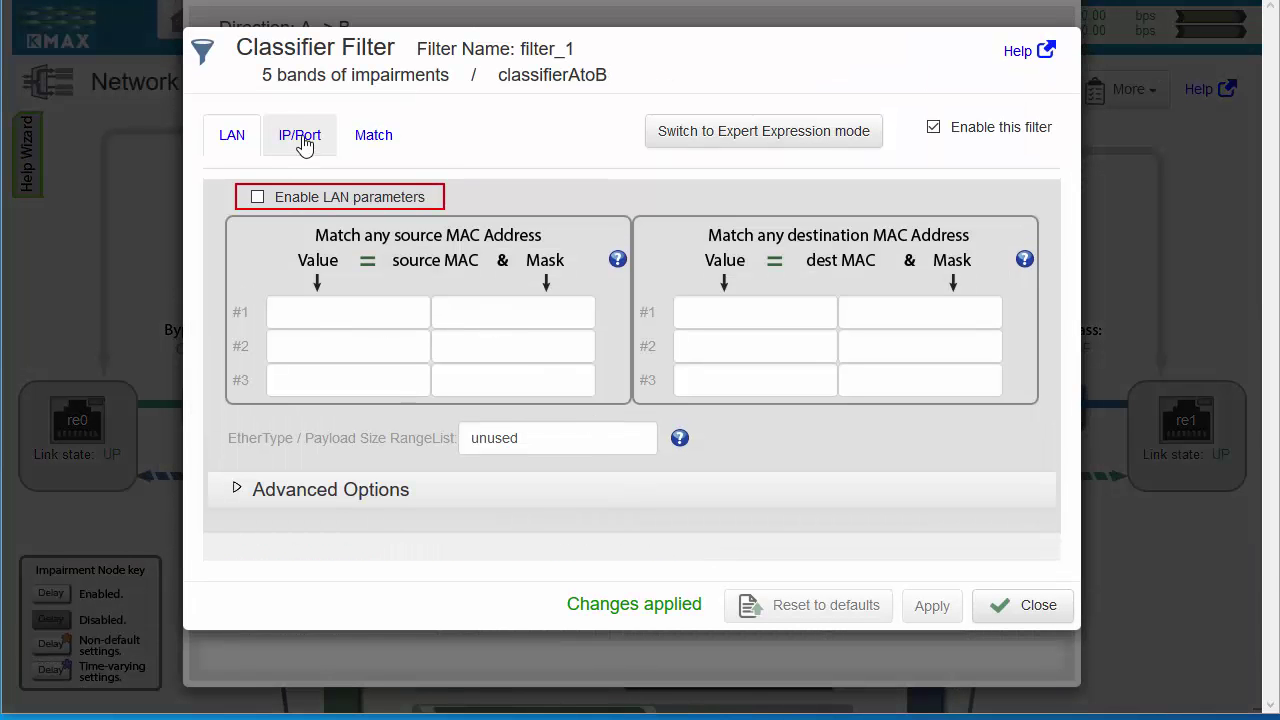
left_click(301, 140)
left_click(258, 198)
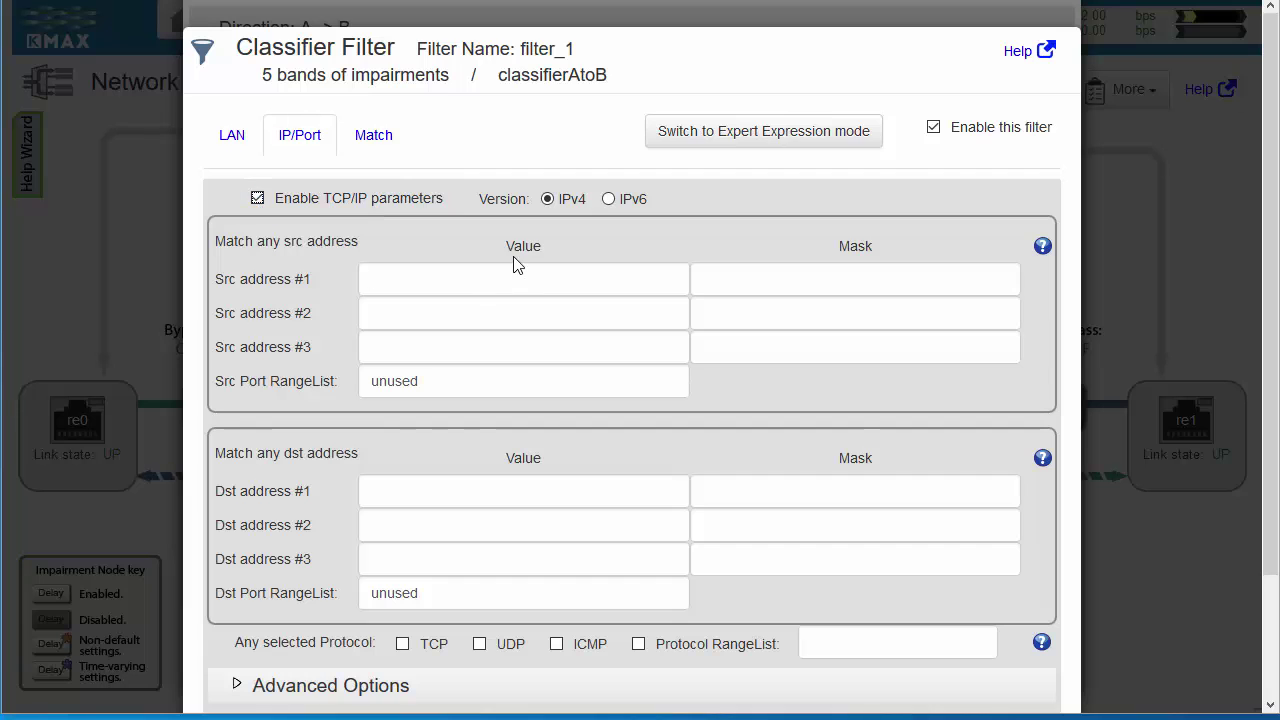
scroll(516, 263, "down", 2)
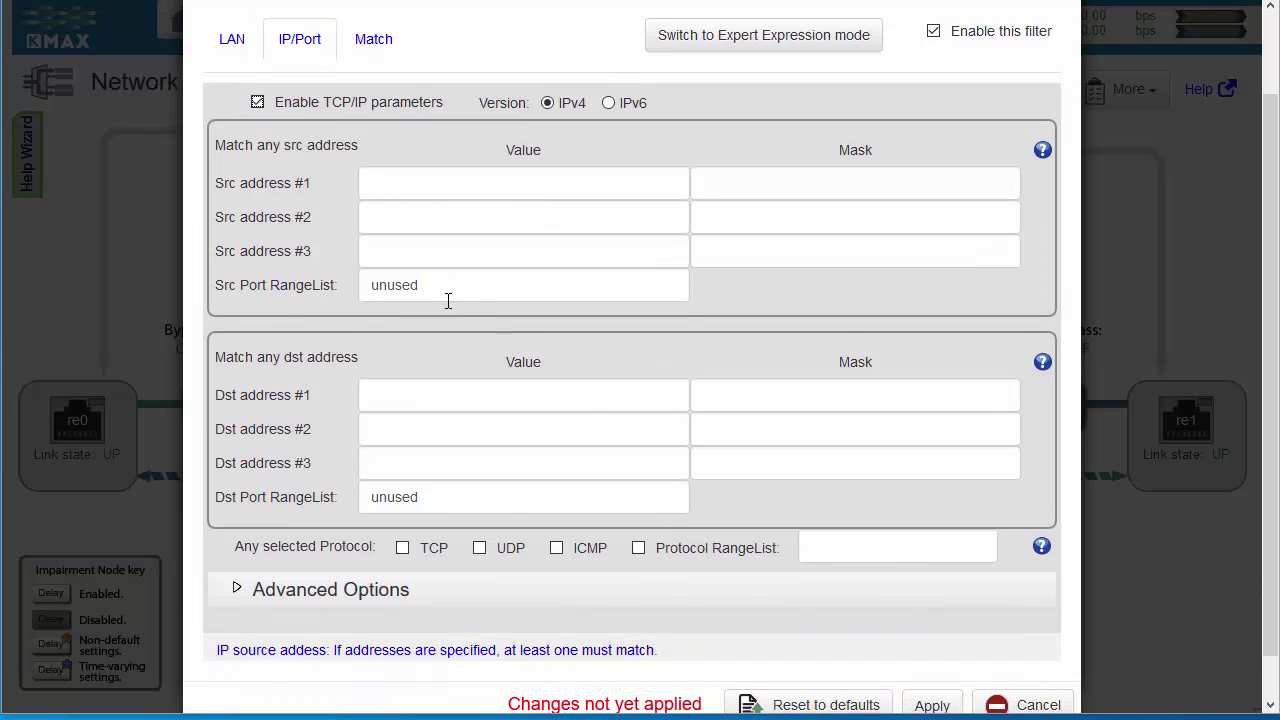
left_click(457, 497)
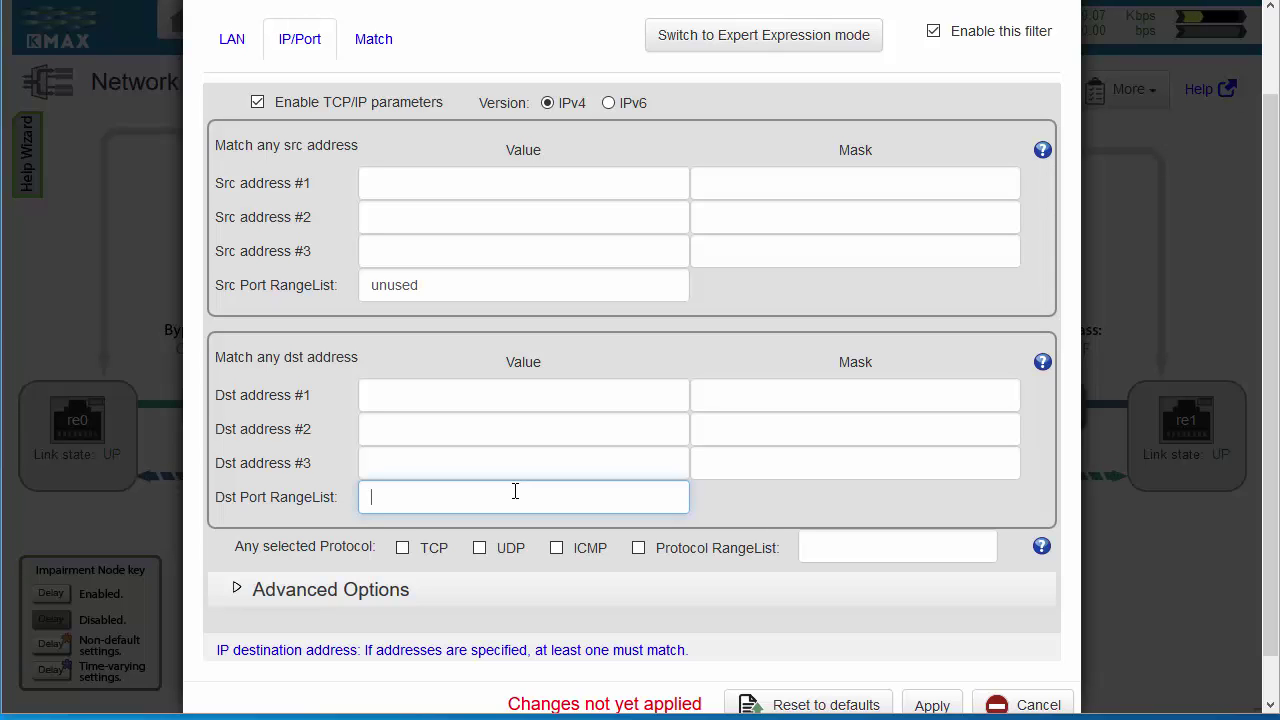
type("5201")
left_click(478, 547)
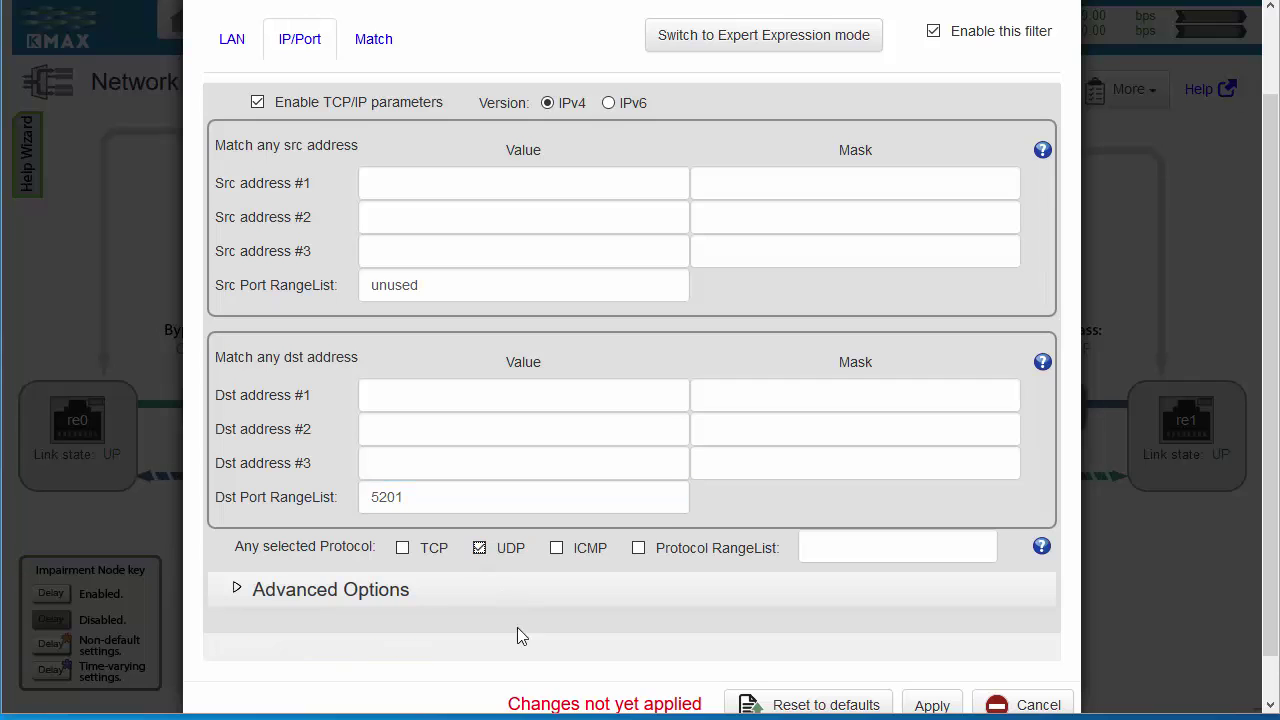
scroll(517, 627, "down", 1)
scroll(522, 615, "down", 1)
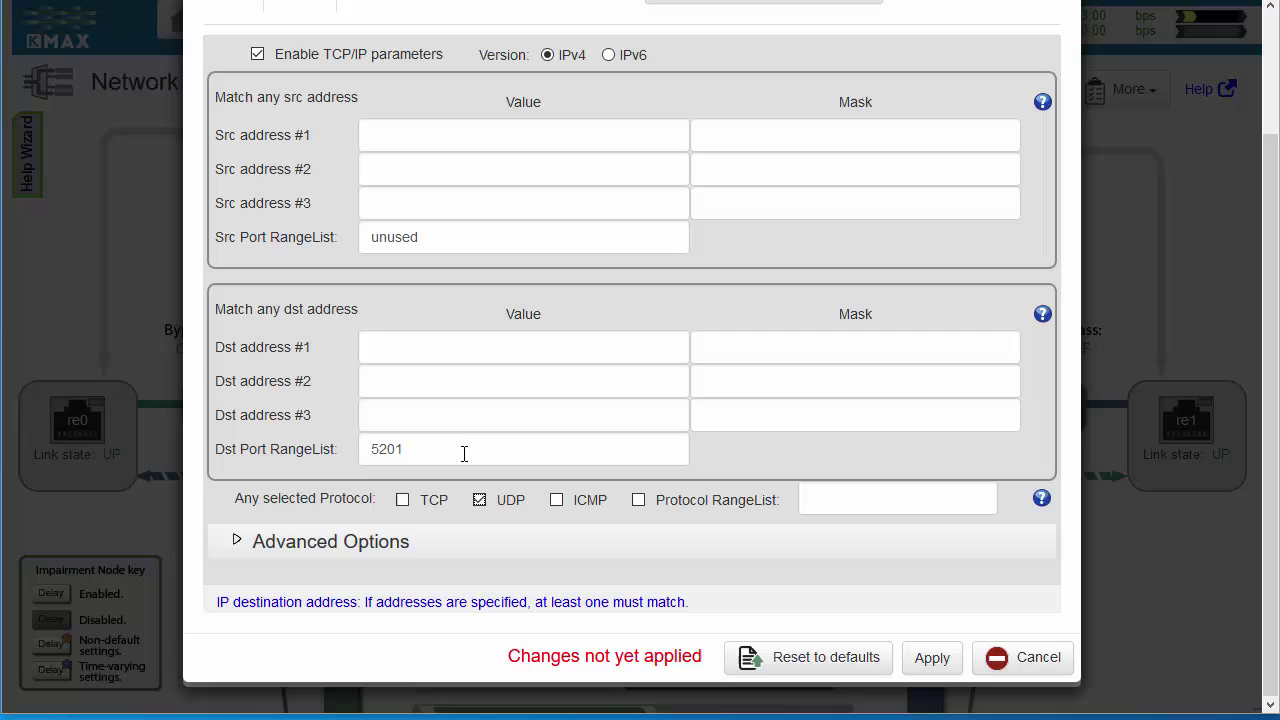
left_click(950, 662)
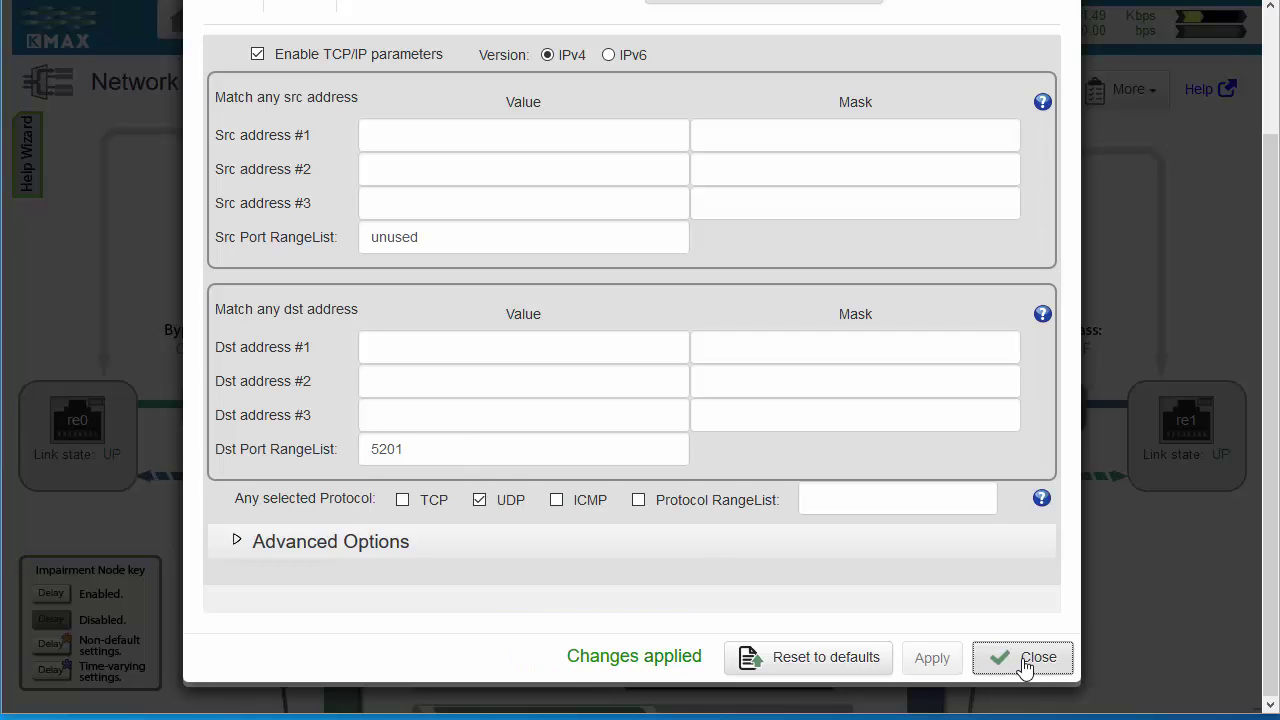
left_click(1025, 664)
- Route matching packets to A->B flow 1 and rename that flow 'iperf3'
left_click(586, 293)
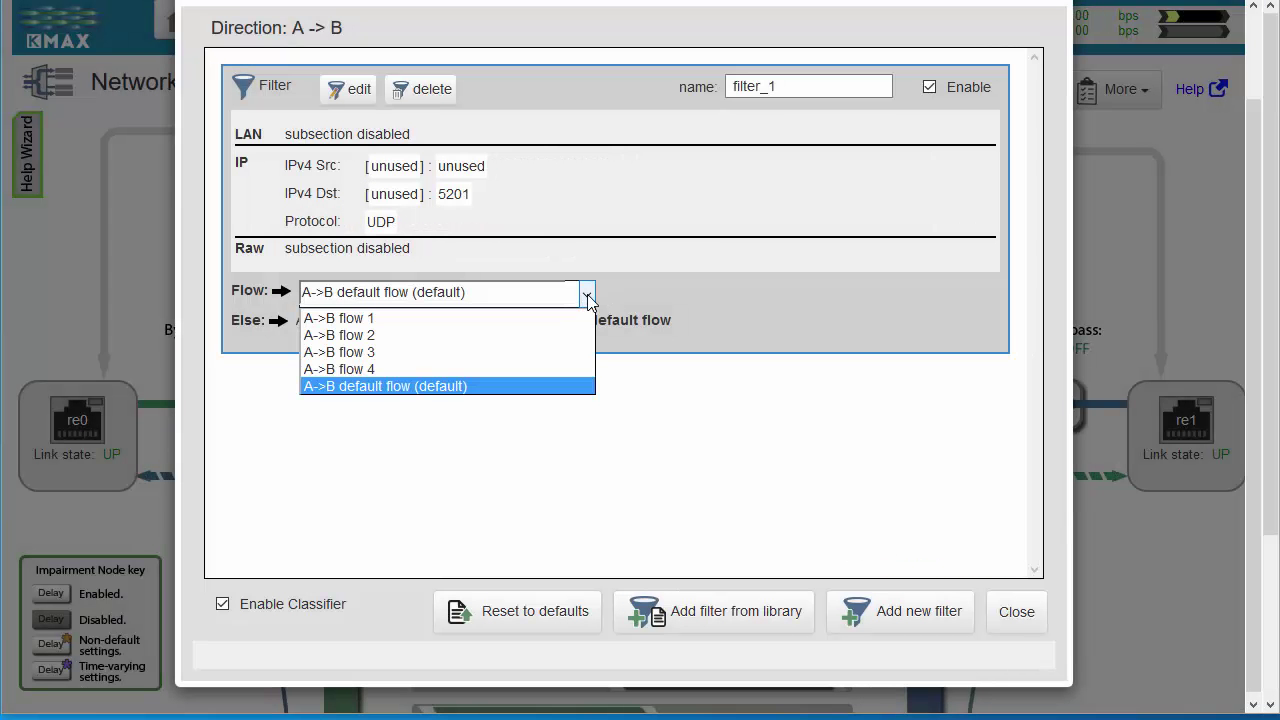
left_click(421, 321)
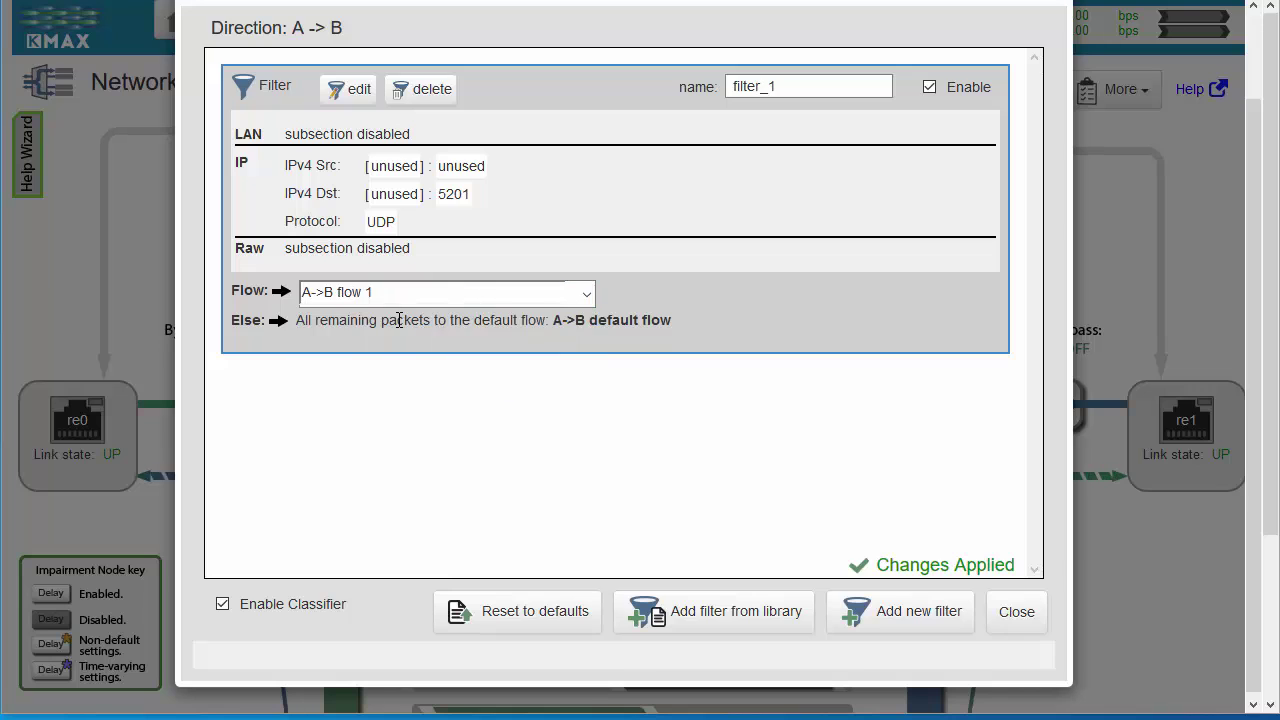
triple_click(408, 296)
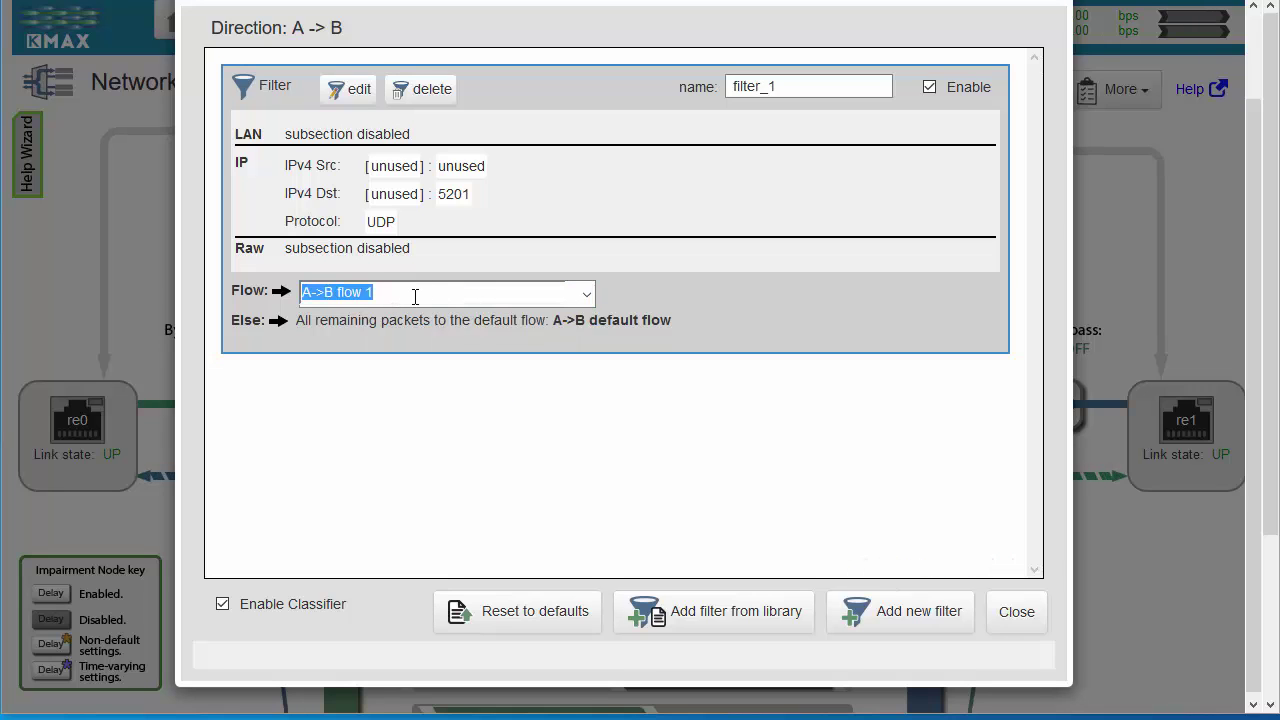
type("iperf3")
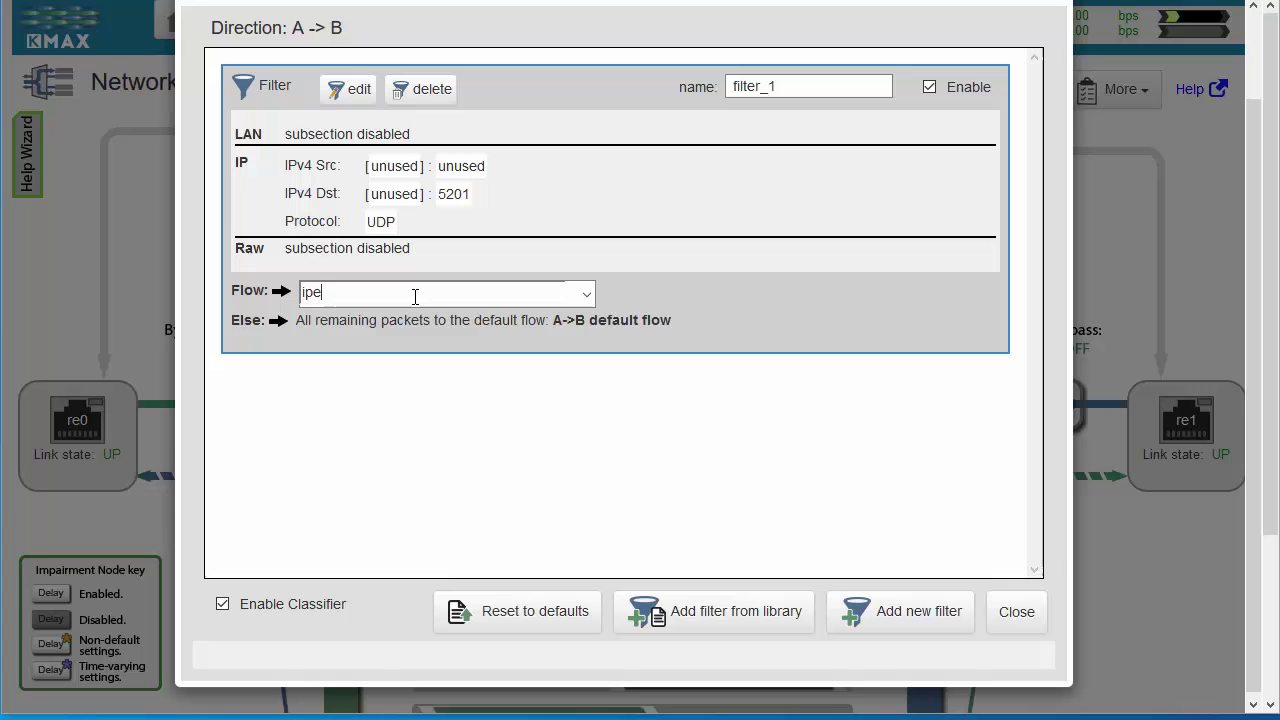
left_click(1016, 605)
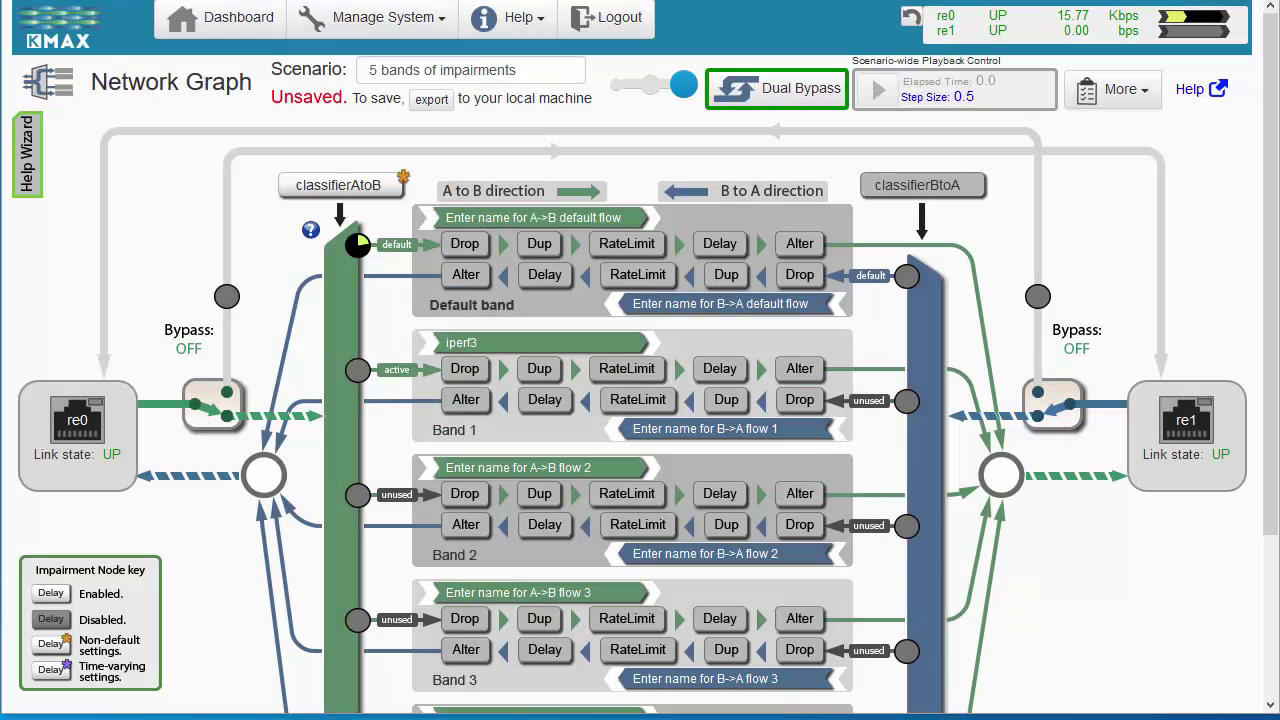
- Start an iperf3 server on the remote host with 'iperf3 -s'
key("alt+Tab")
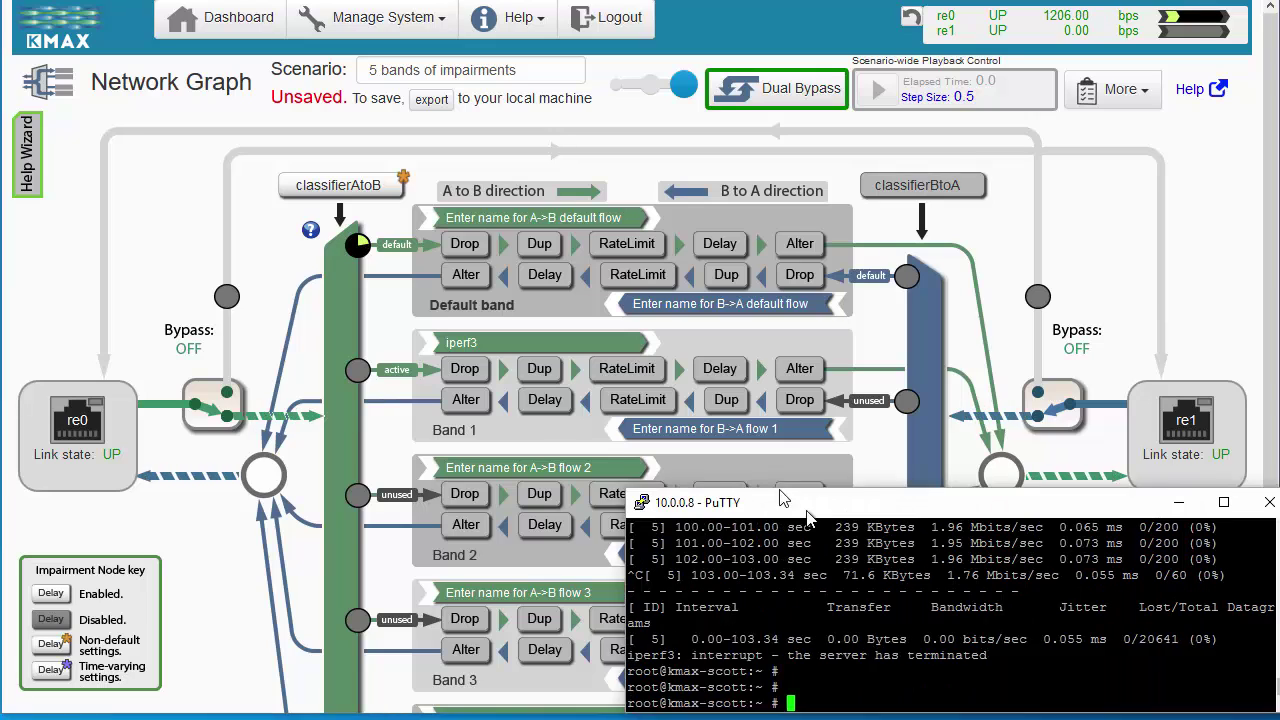
type("iperf3 -s")
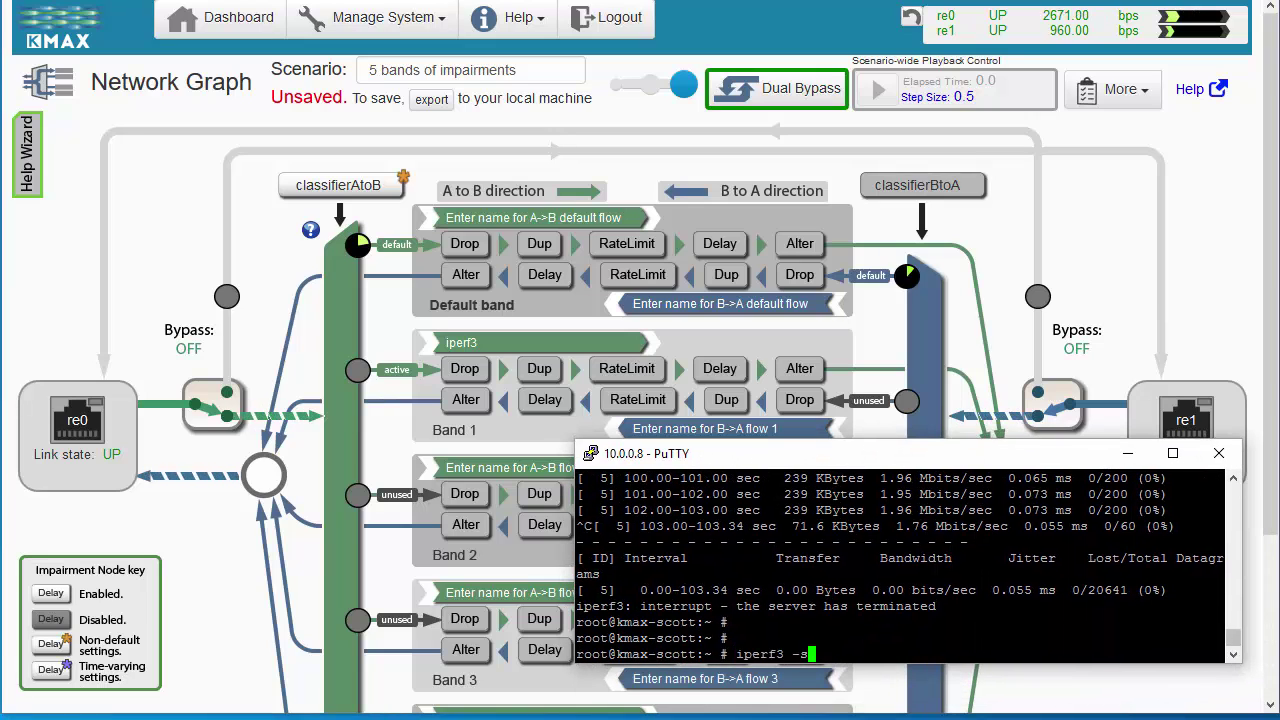
key("Return")
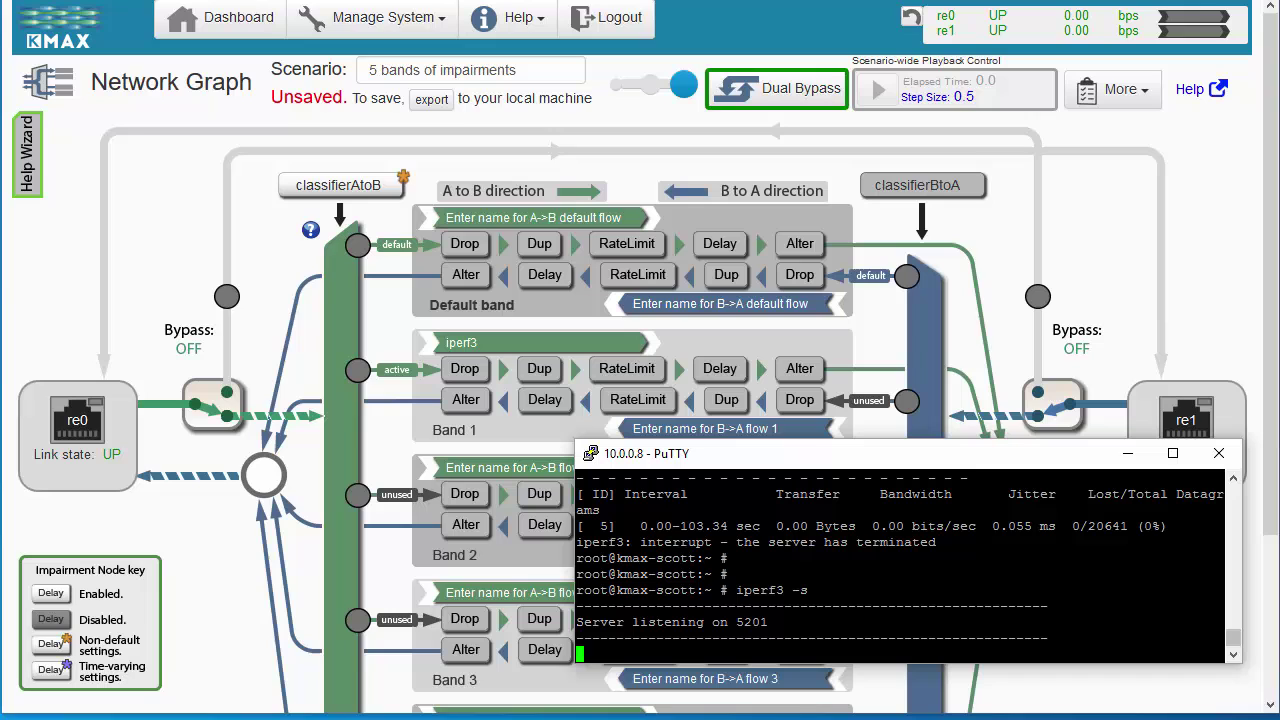
- Rerun the previous iperf3 UDP client command locally to stream about 2 Mbit/s
key("alt+Tab")
left_click_drag(541, 306, 552, 143)
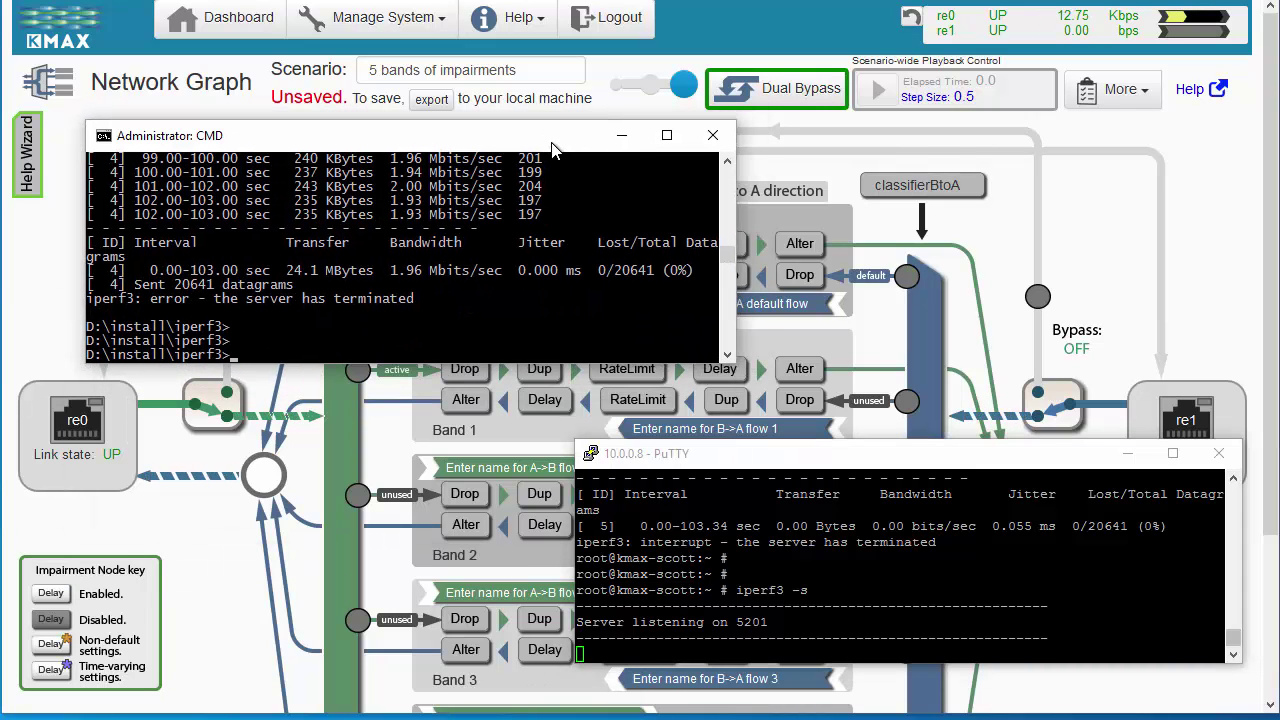
key("Up")
key("Return")
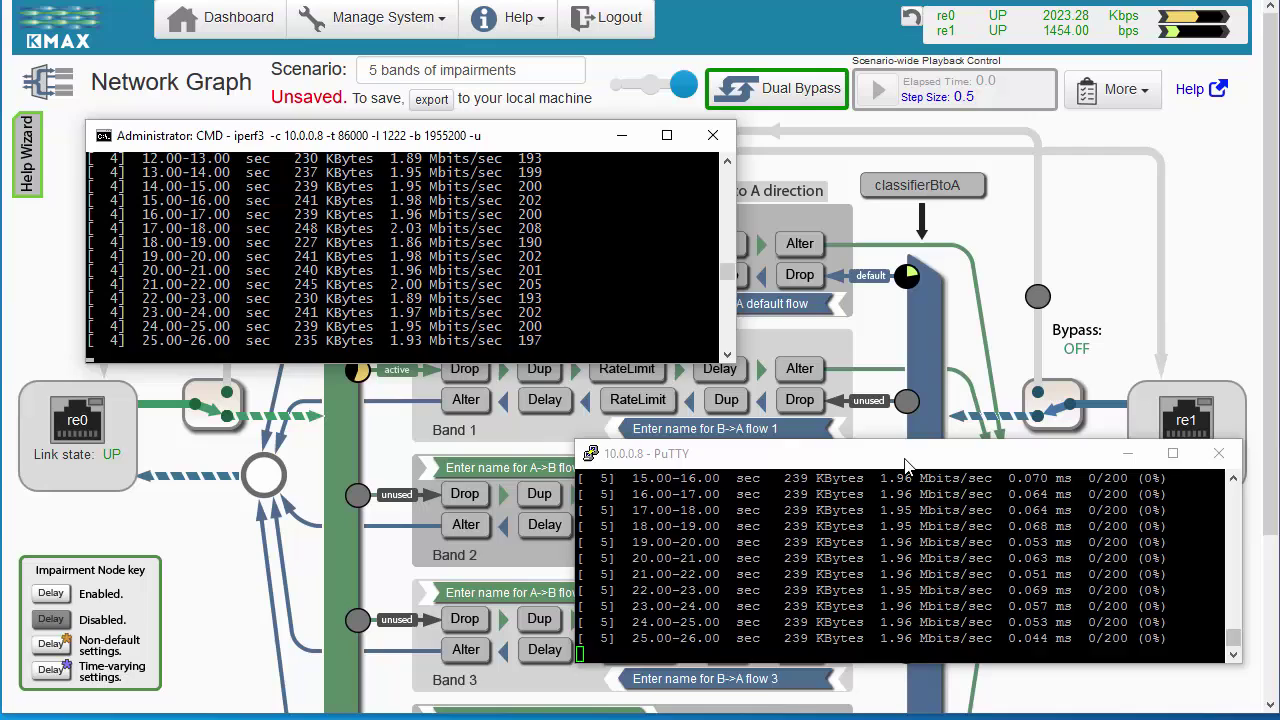
left_click(924, 712)
- Set Band 1's A-to-B rate limit node target rate to 2 Mbps
left_click(621, 135)
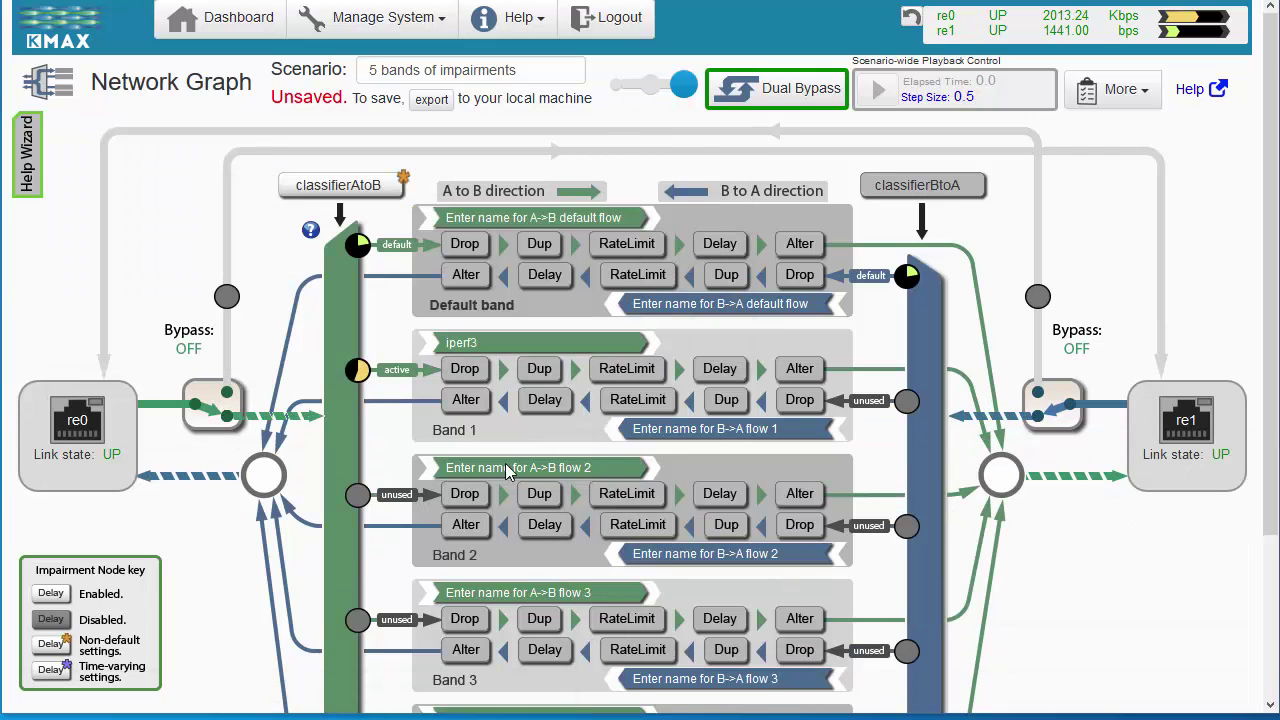
mouse_move(372, 442)
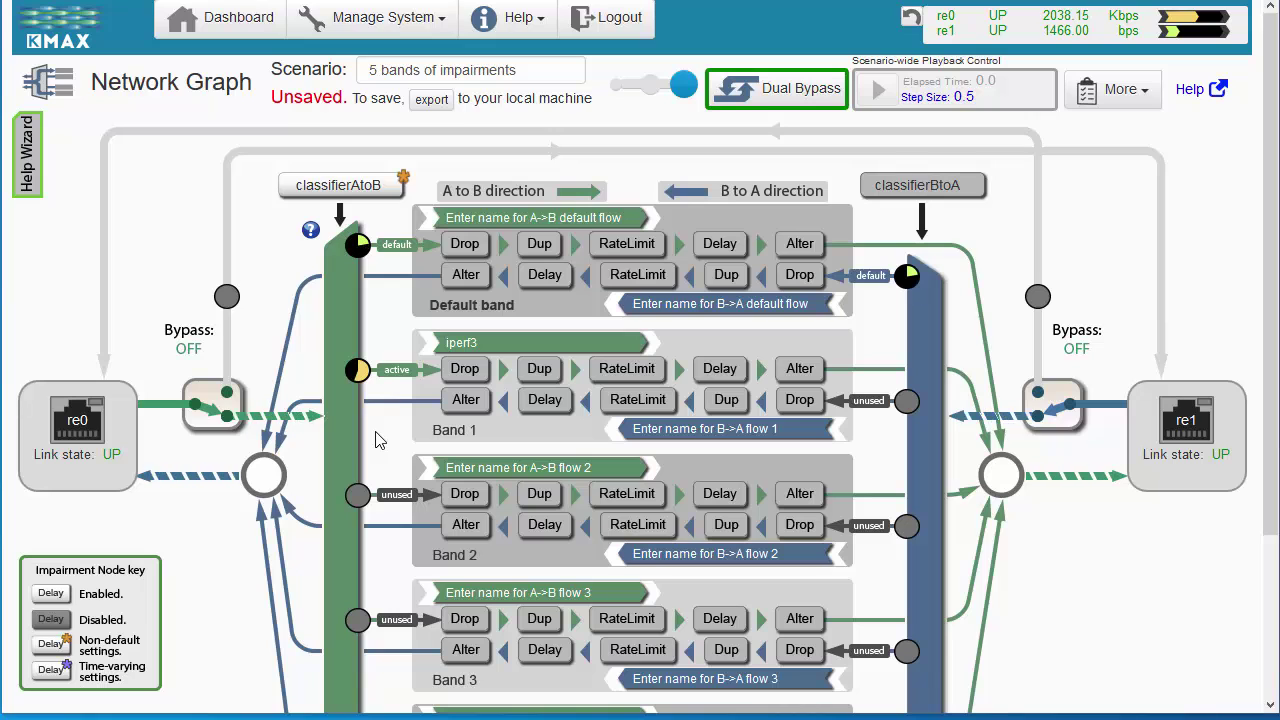
left_click(634, 360)
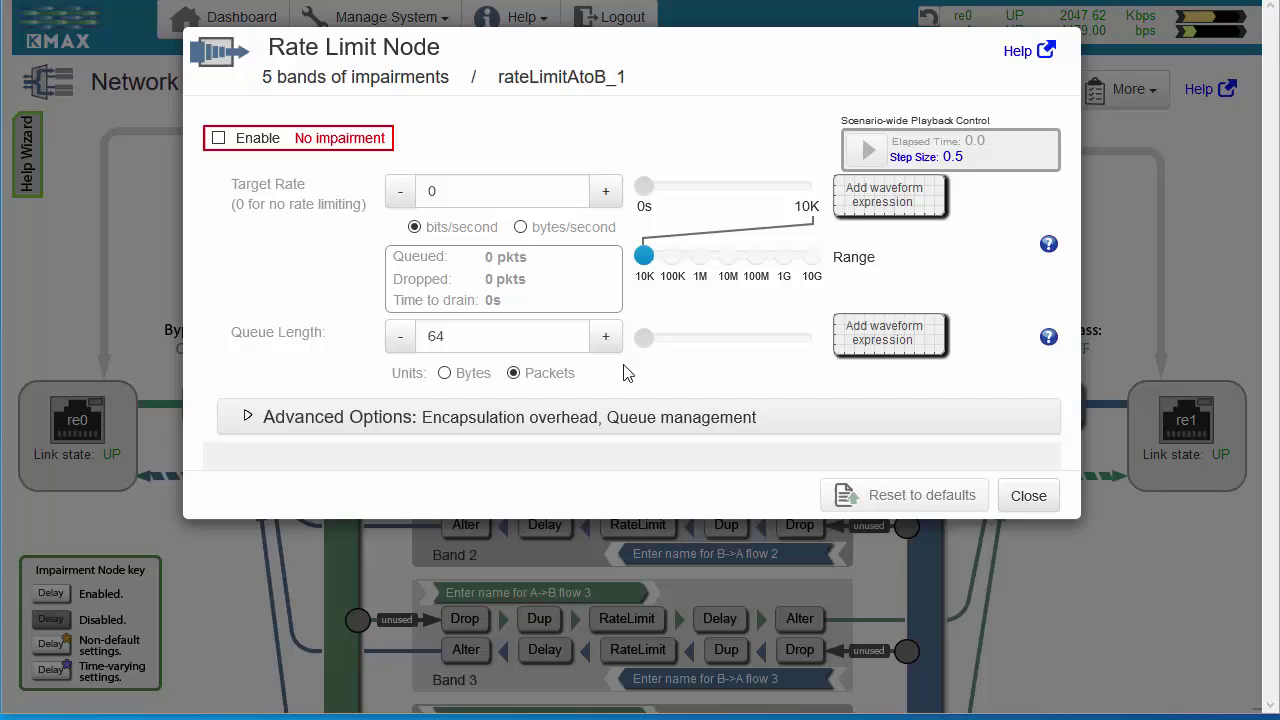
double_click(453, 190)
type("2M")
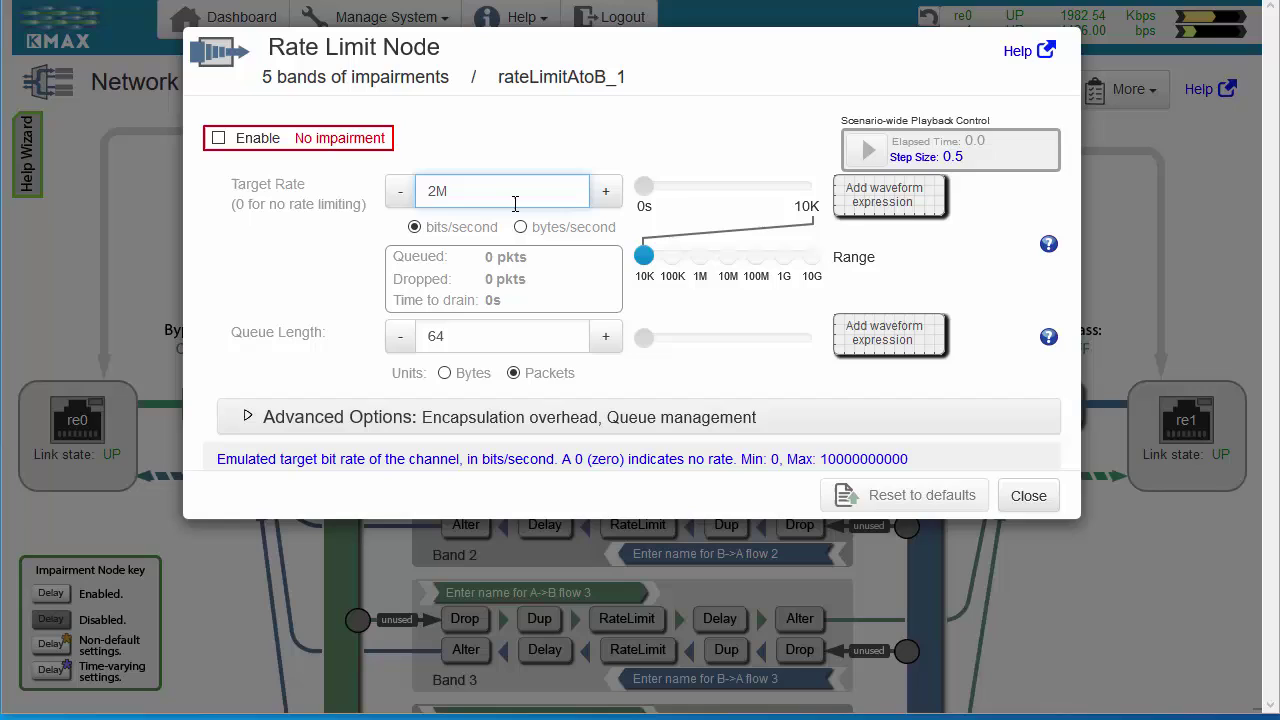
key("Return")
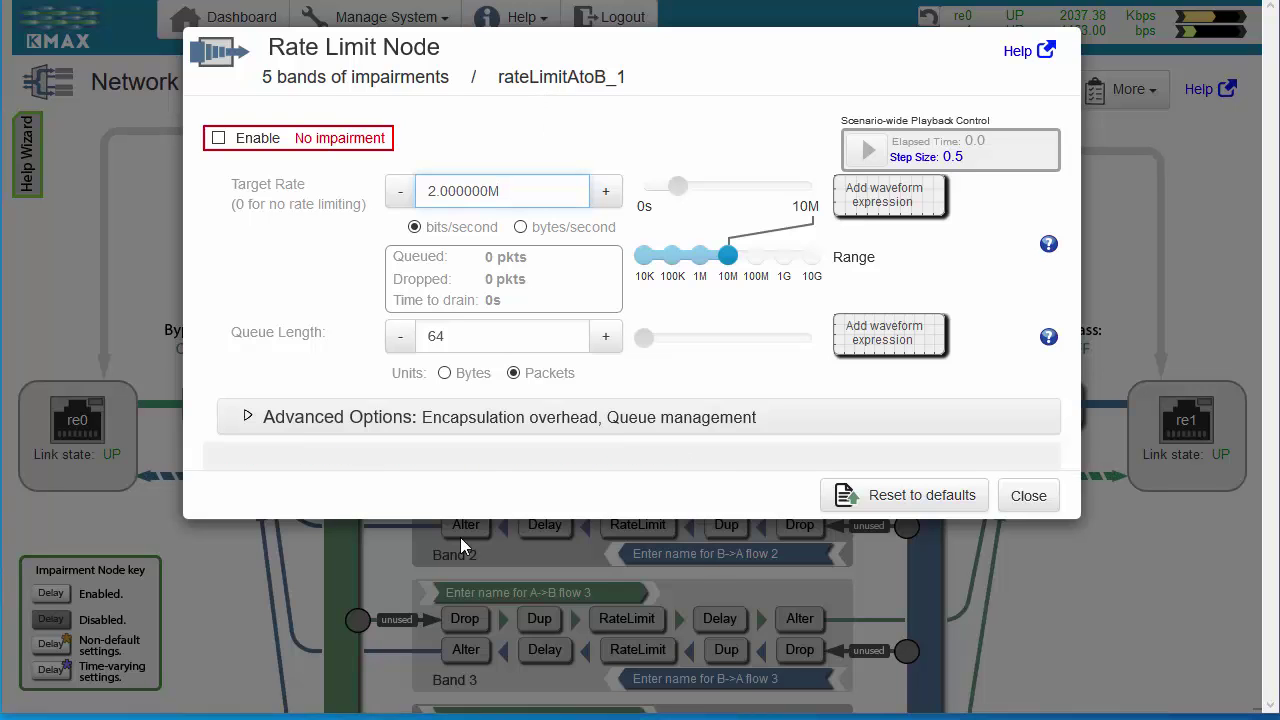
- Raise the queue length to 118591 packets and enable the rate limit
key("alt+Tab")
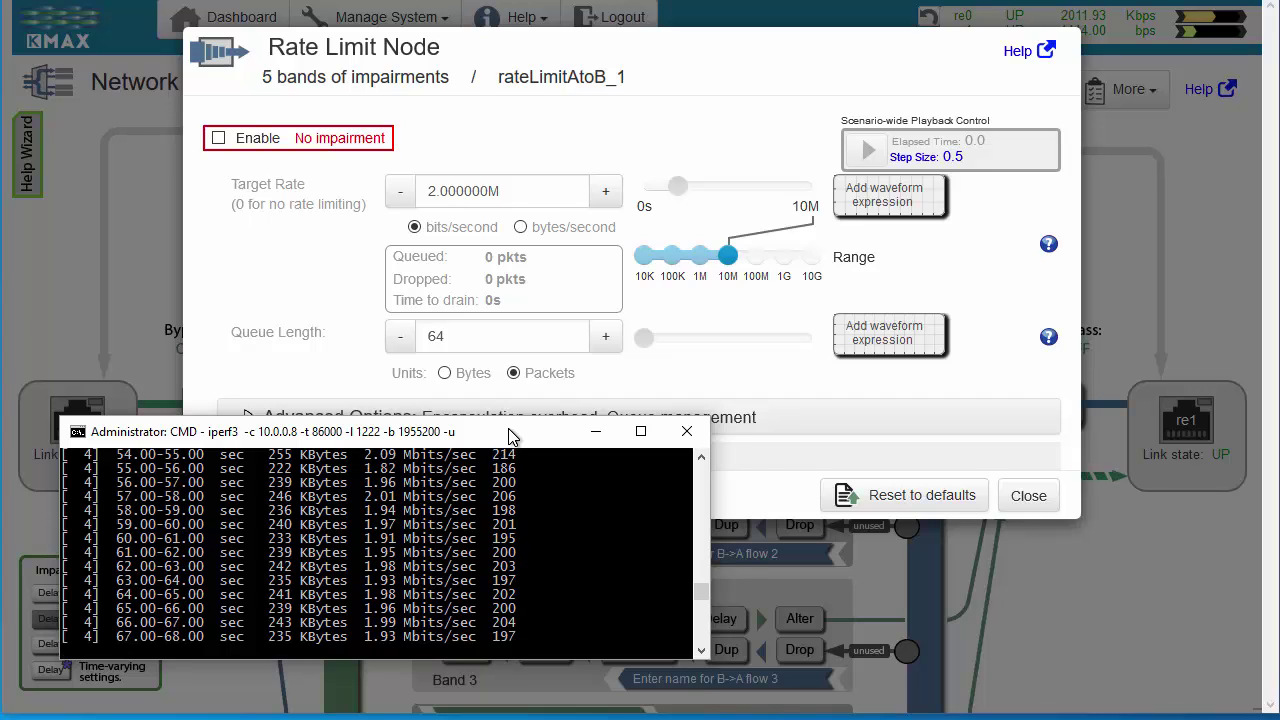
left_click(512, 400)
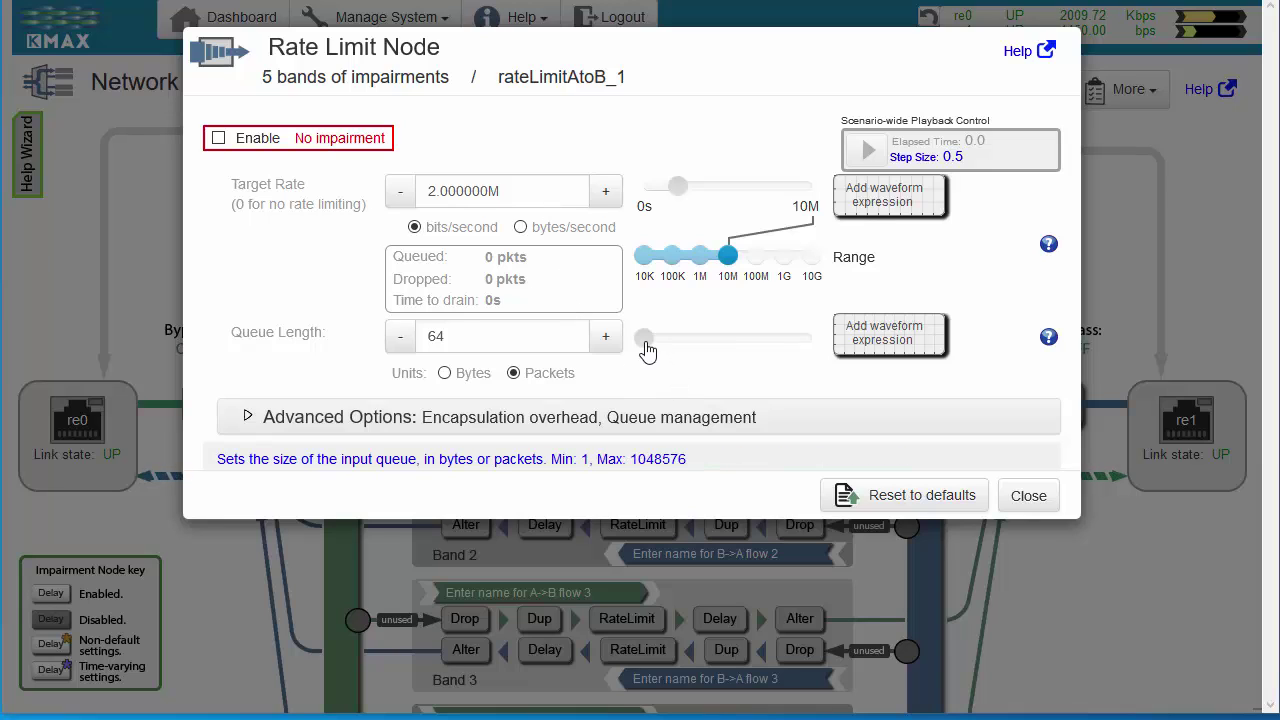
left_click_drag(656, 352, 666, 356)
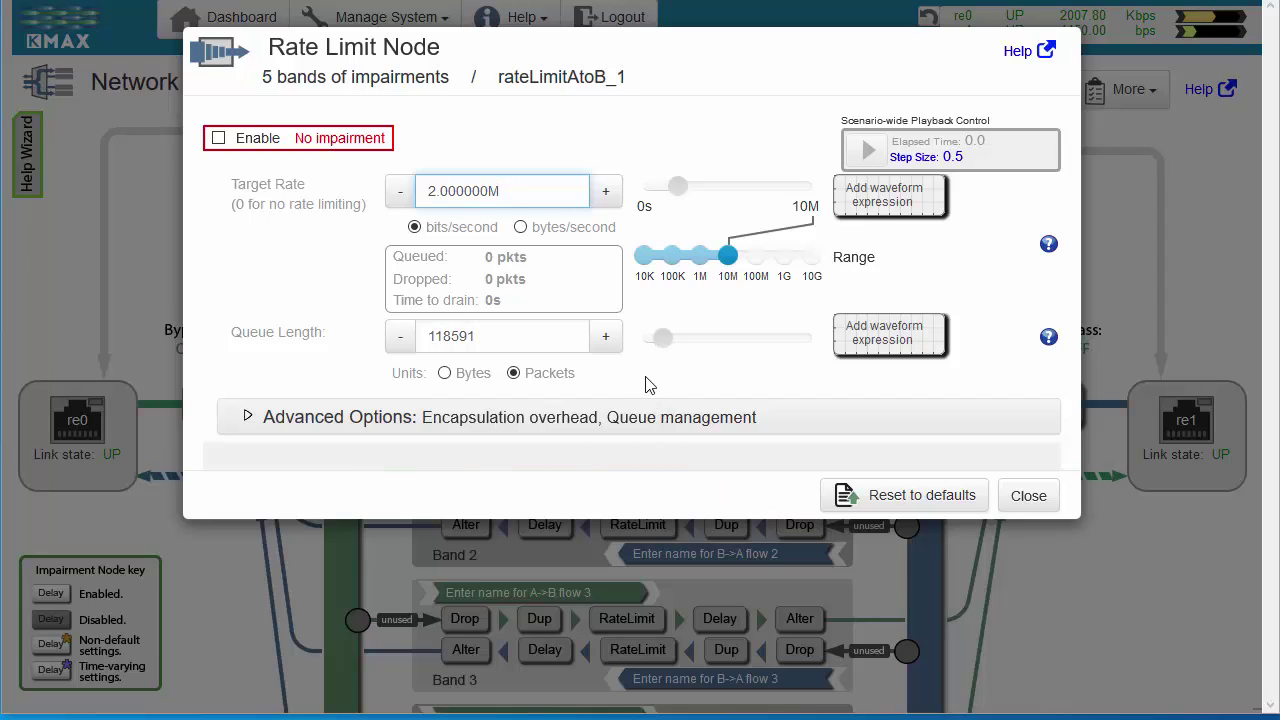
left_click(218, 138)
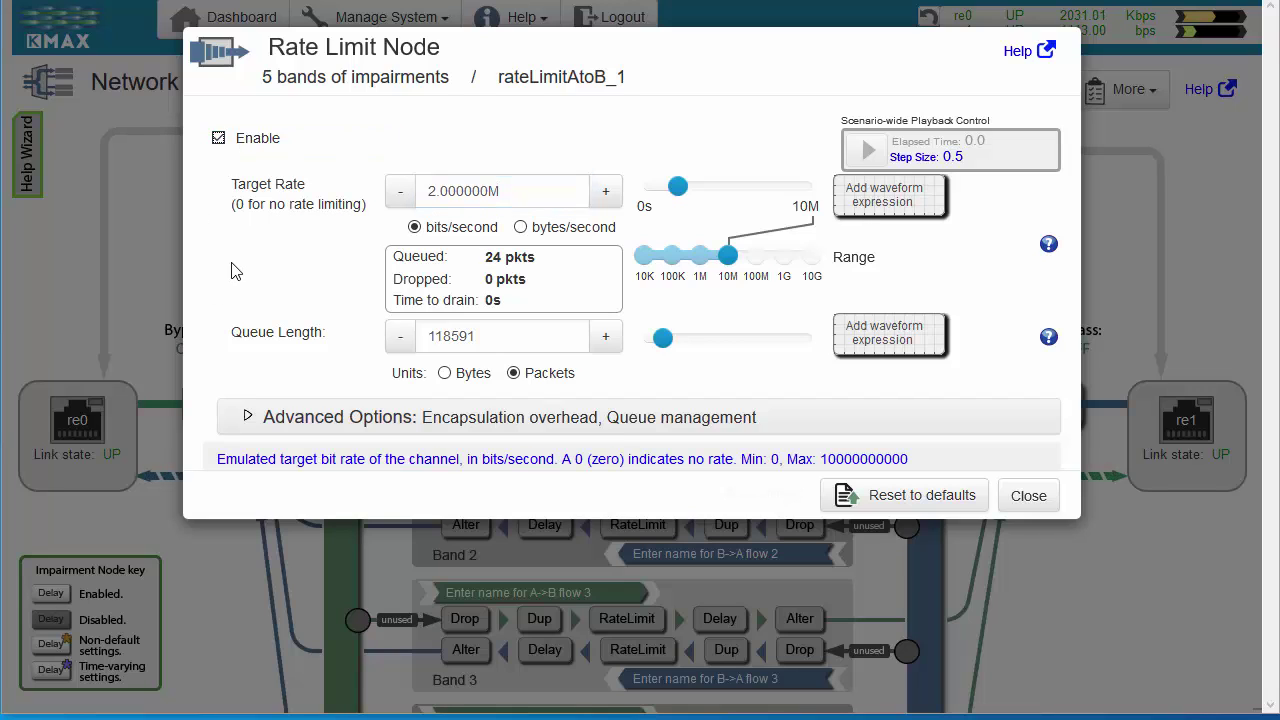
- Under Advanced Options, set overhead and min packet size to 0 and max packet size to 49938 bits
left_click(333, 425)
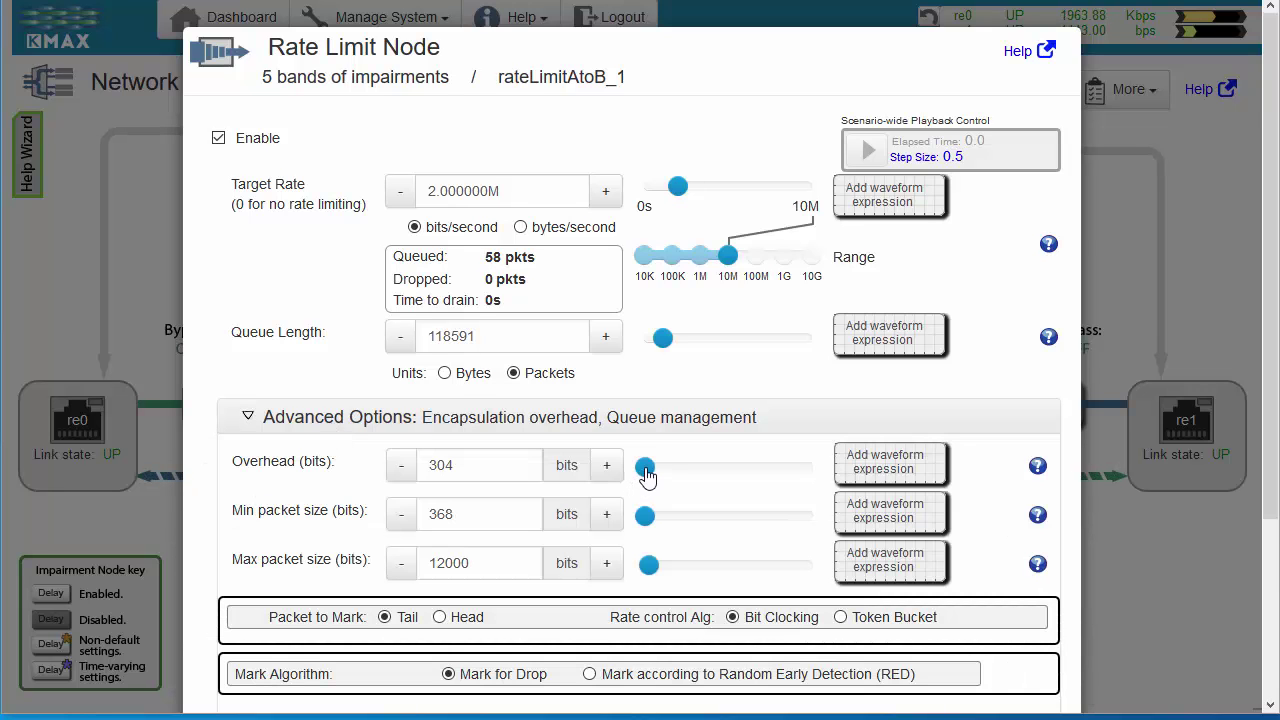
left_click_drag(645, 467, 627, 467)
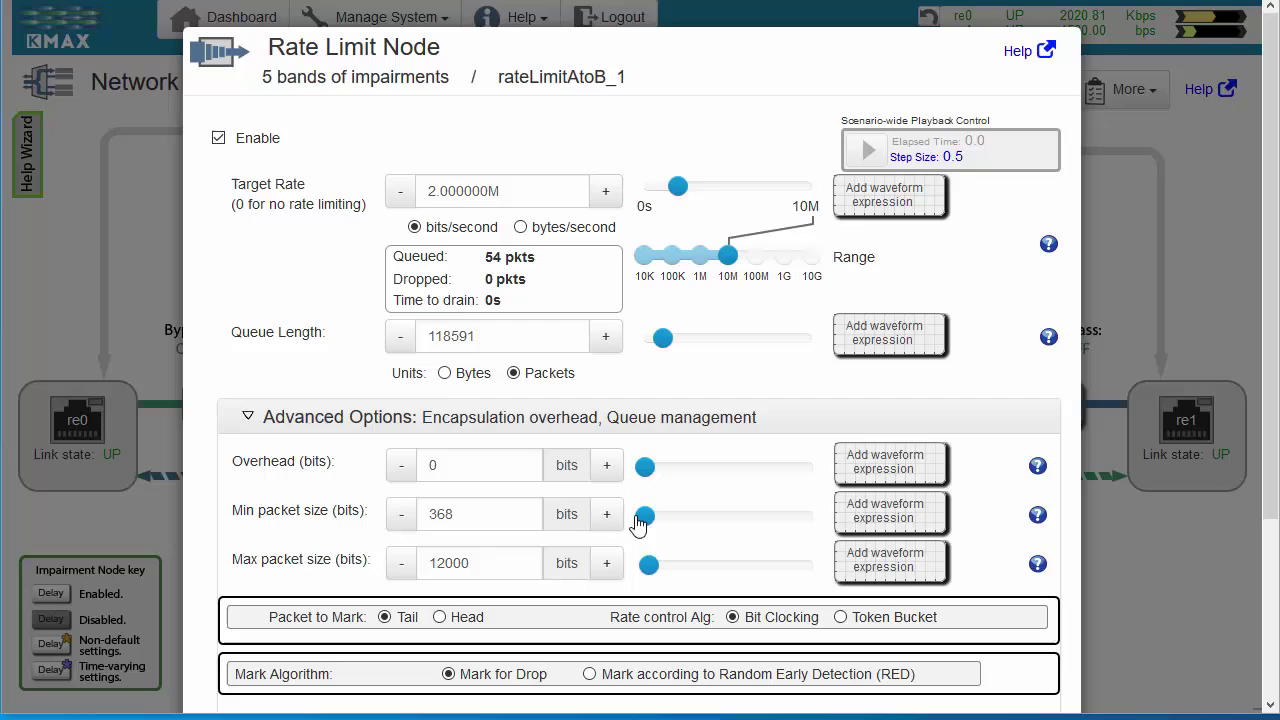
left_click_drag(645, 516, 605, 516)
left_click_drag(650, 571, 660, 566)
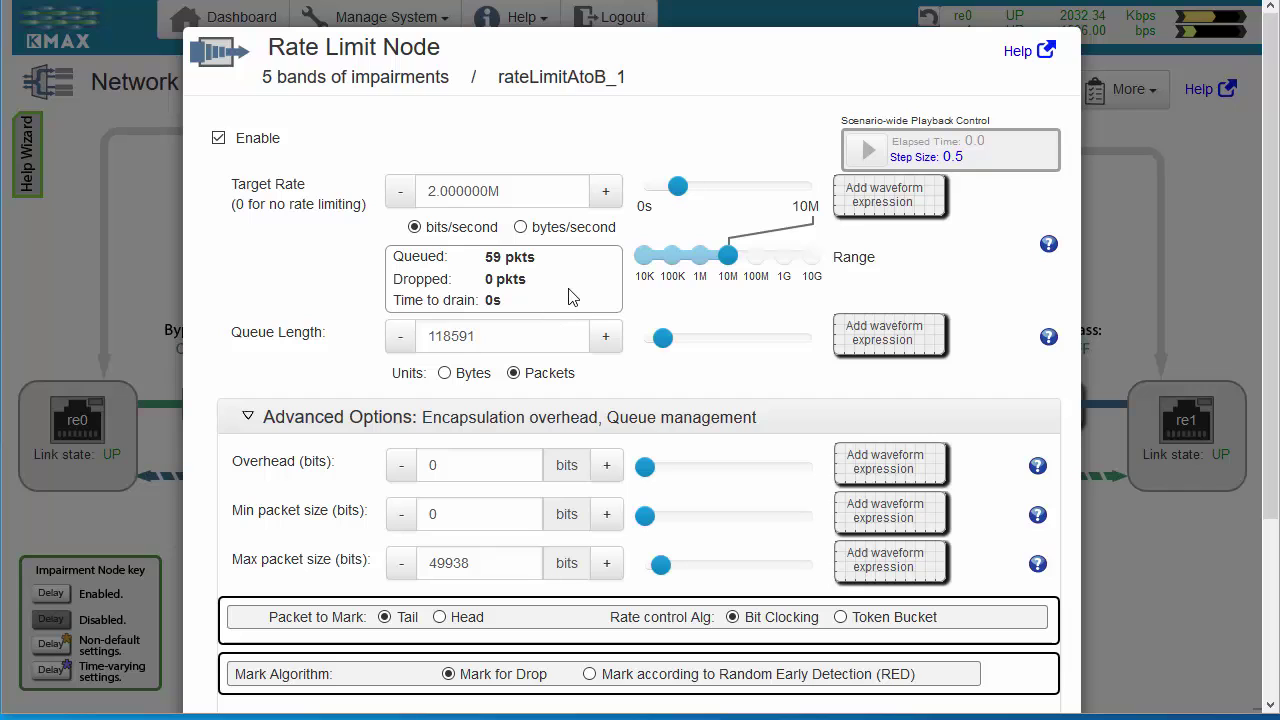
scroll(571, 290, "down", 3)
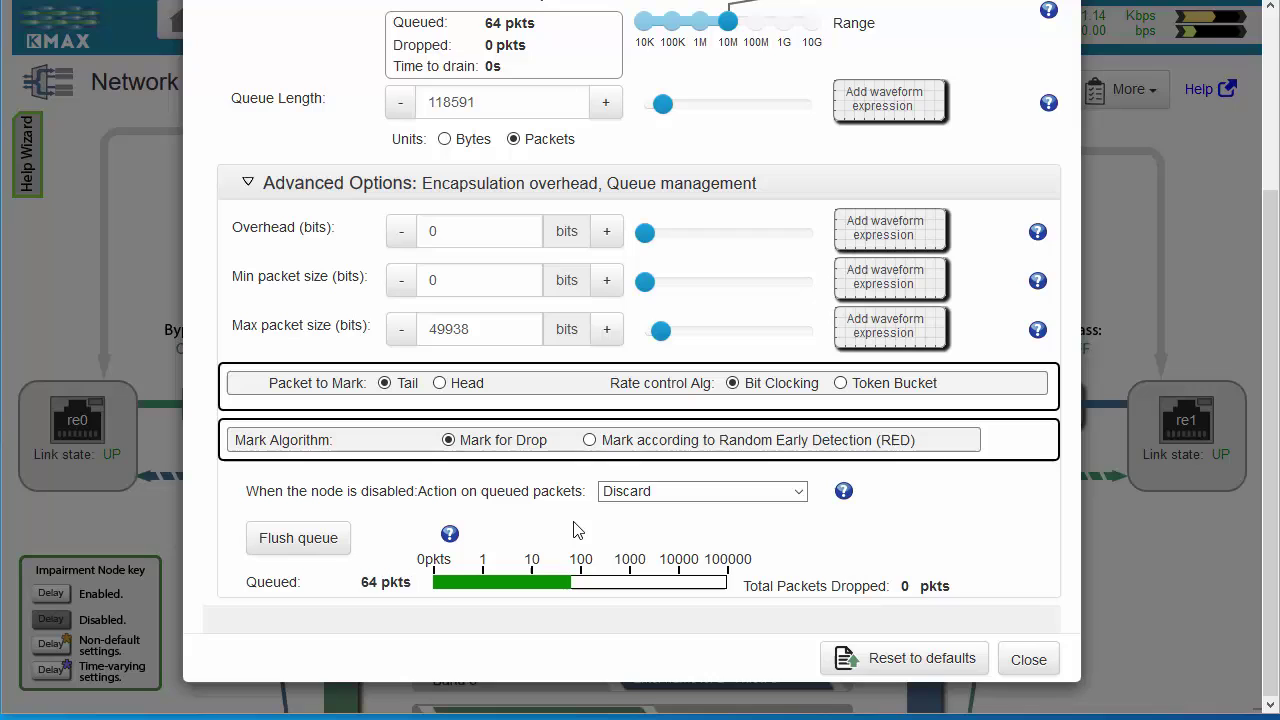
scroll(573, 530, "up", 3)
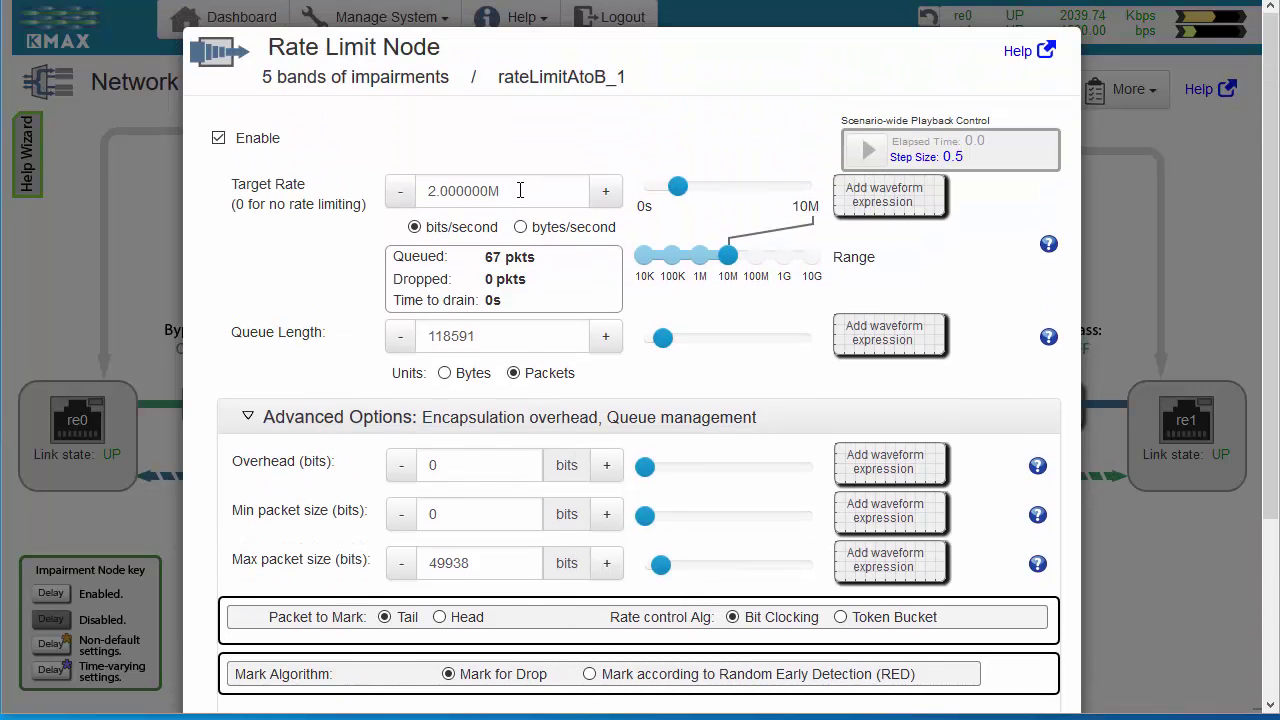
- Replace the target rate with 1M so it reads 1.000000M
left_click(516, 190)
key("shift+Left")
key("shift+Left")
key("shift+Left")
key("shift+Left")
key("shift+Left")
key("shift+Left")
key("shift+Left")
key("shift+Left")
key("shift+Left")
type("1")
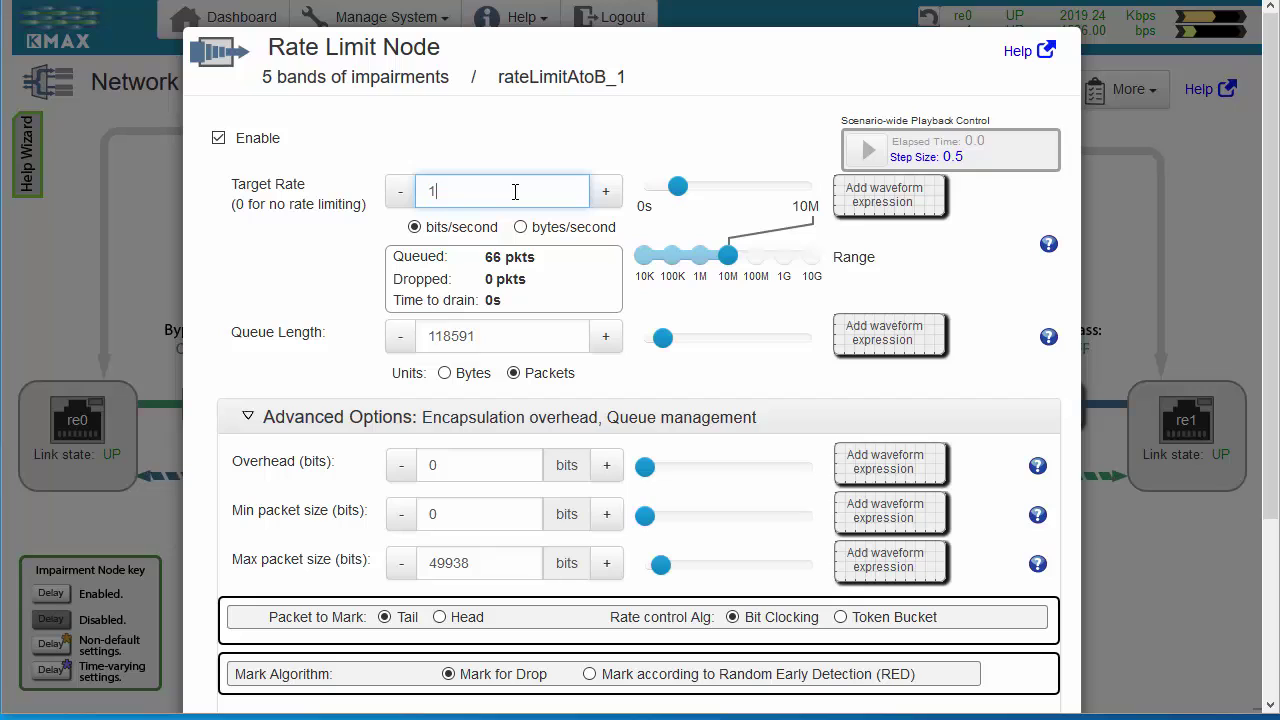
type("M")
key("Return")
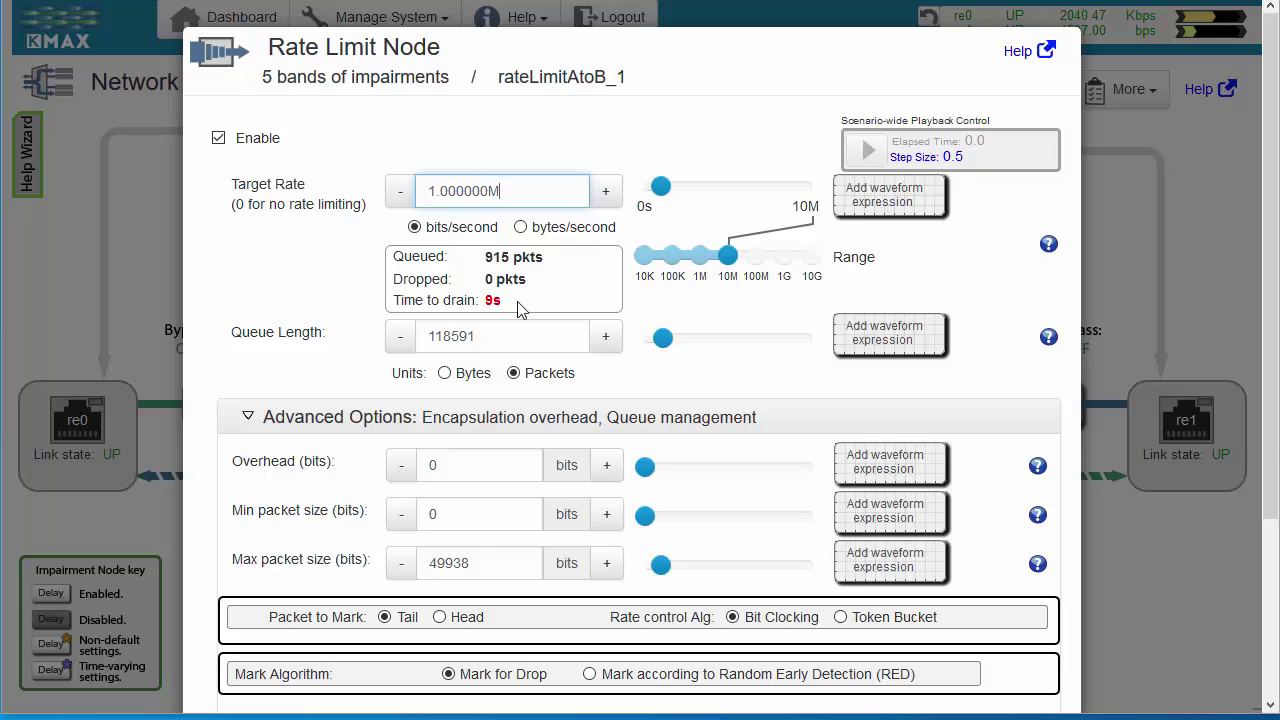
scroll(519, 309, "down", 5)
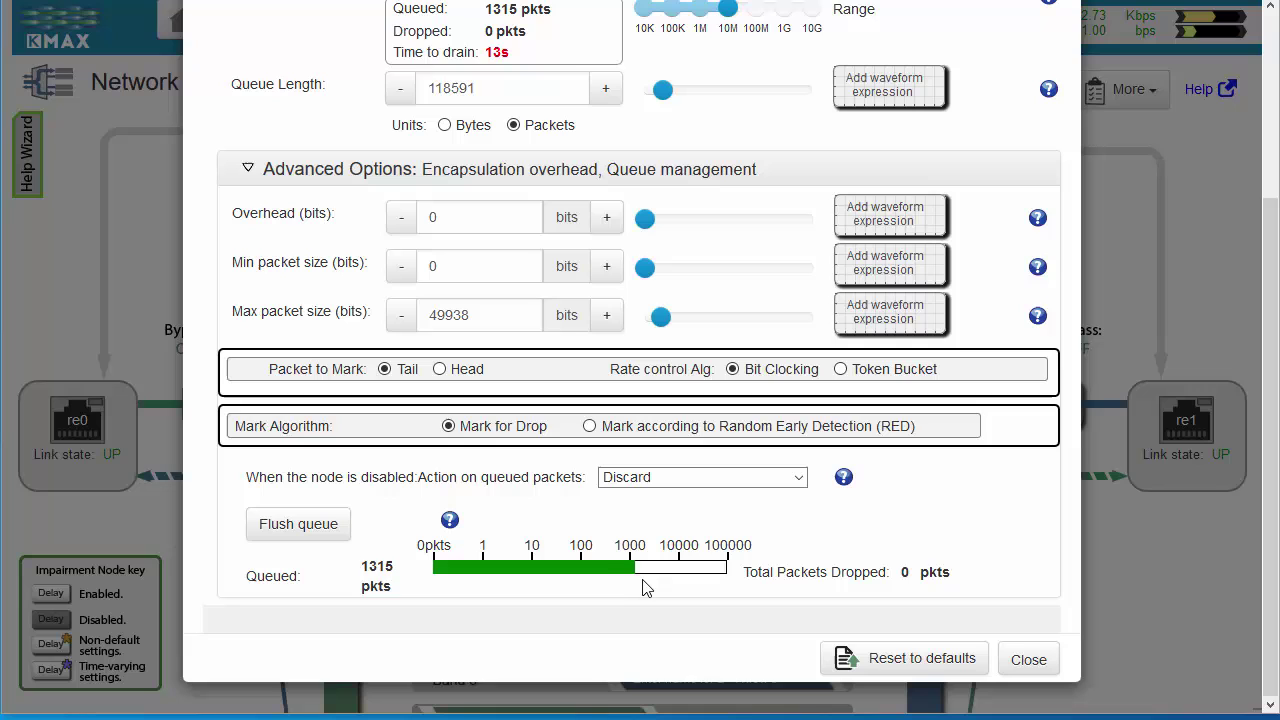
scroll(620, 590, "up", 1)
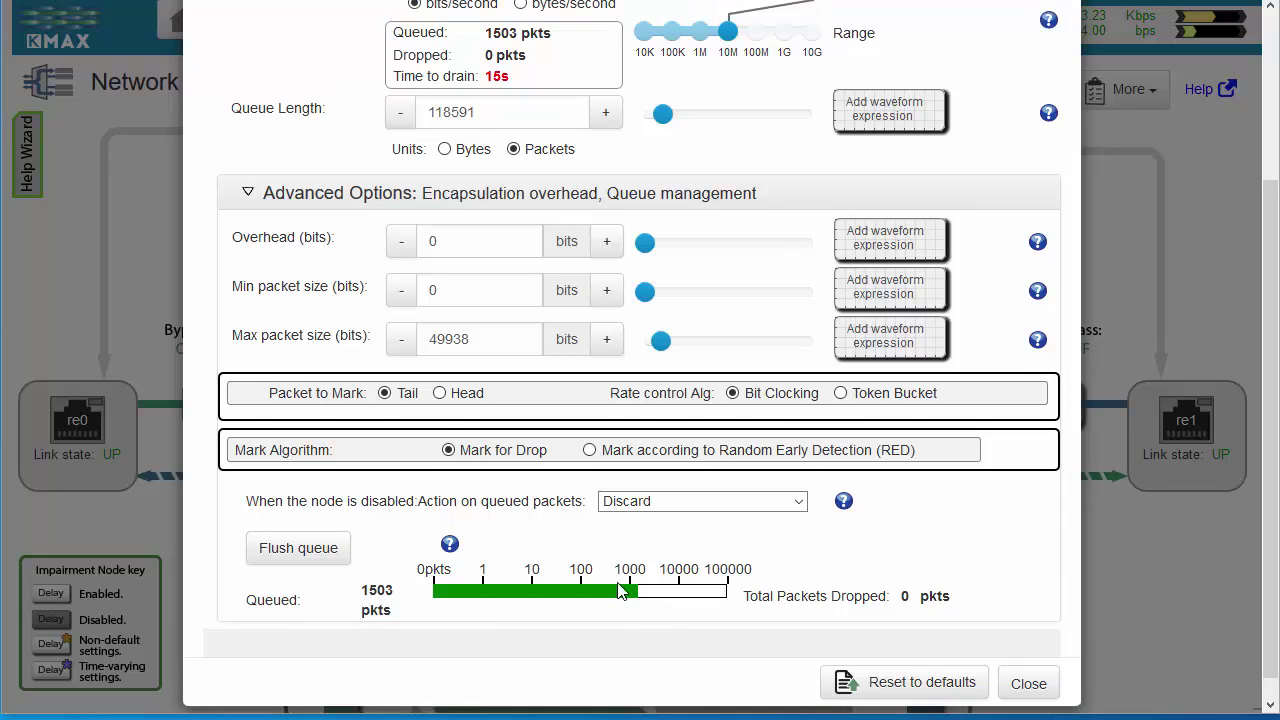
scroll(620, 590, "up", 5)
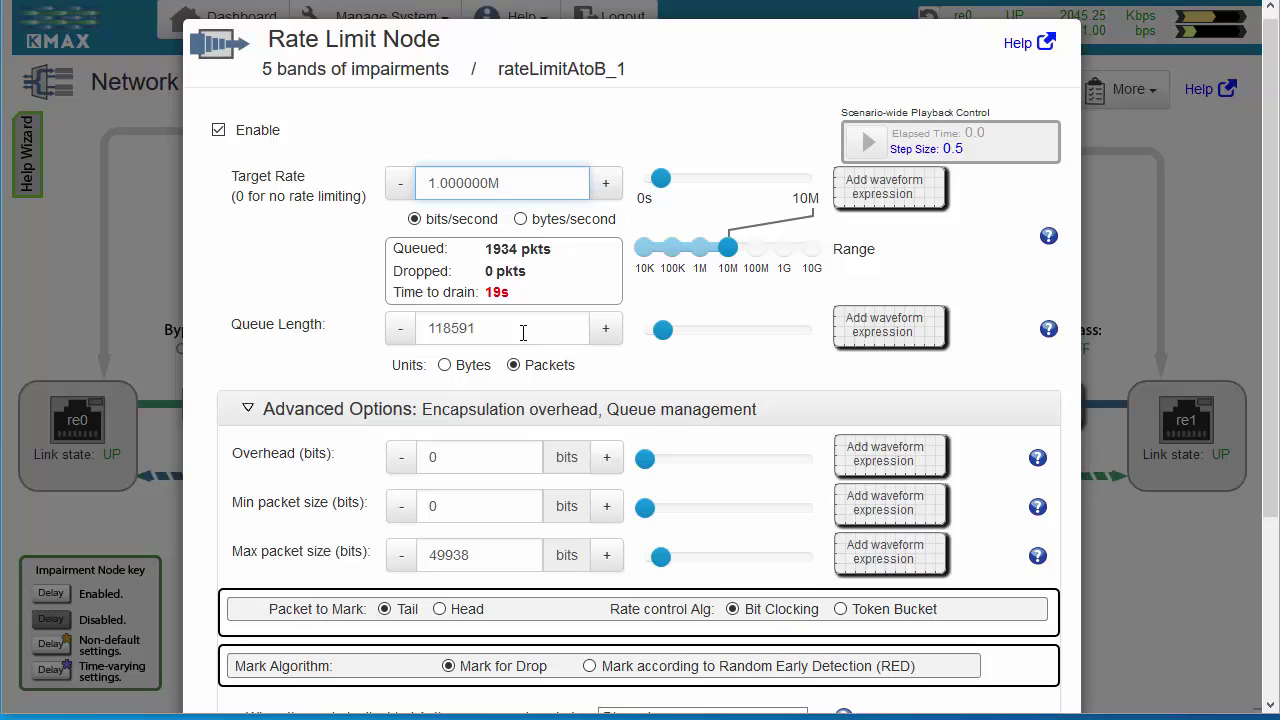
- Set the queue length to 40 packets and flush the packets already queued
double_click(496, 330)
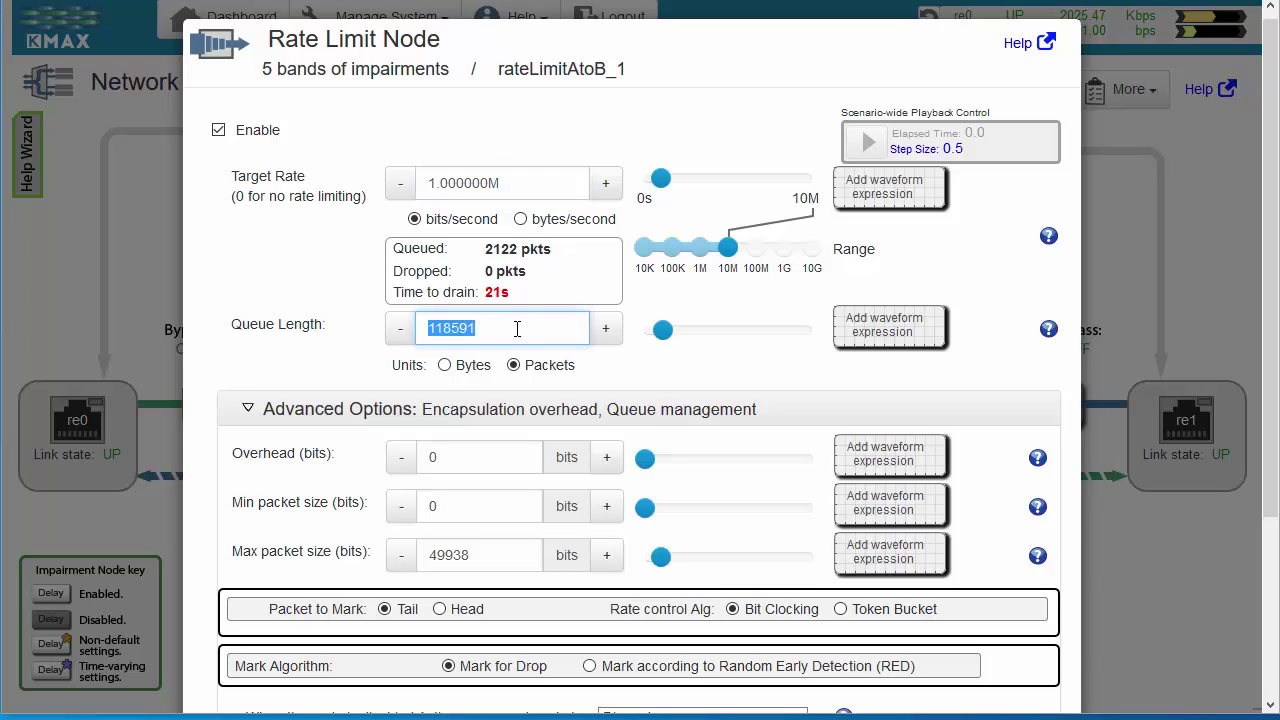
type("100")
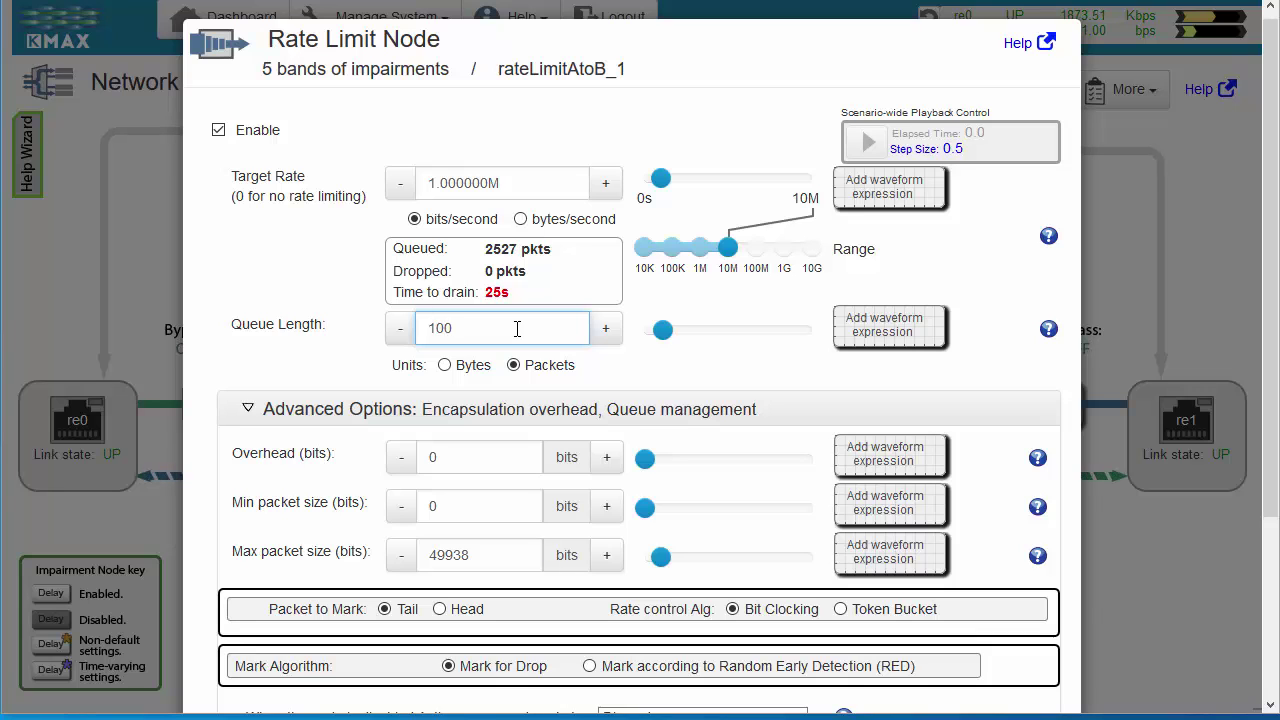
key("BackSpace")
key("BackSpace")
key("BackSpace")
type("90")
key("BackSpace")
key("BackSpace")
type("40")
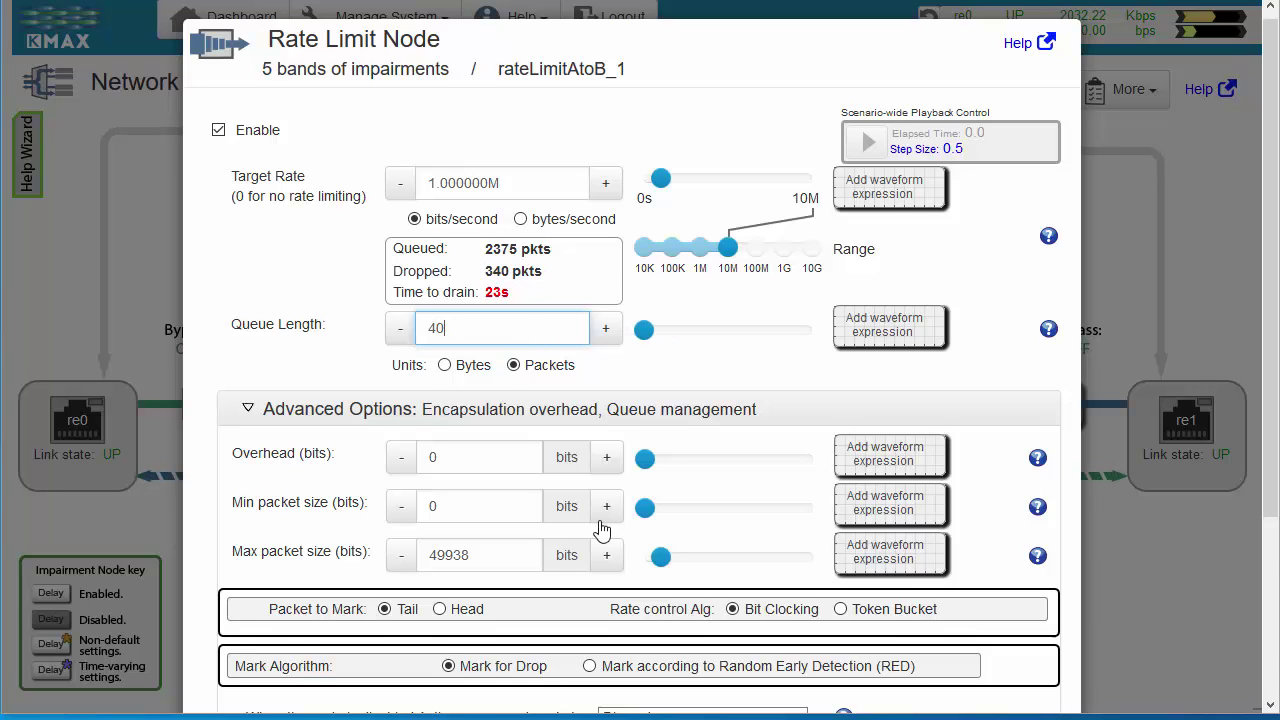
scroll(600, 528, "down", 2)
left_click(287, 578)
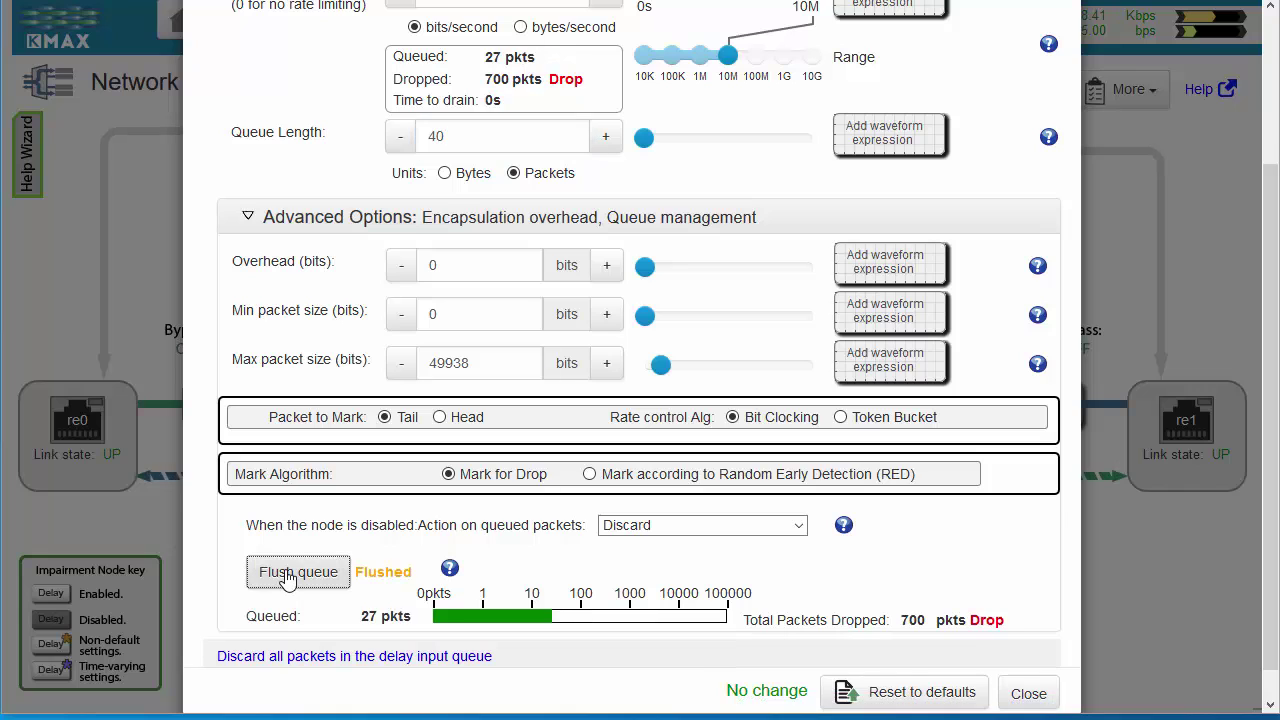
- Restore the queue length to 100 packets and check iperf throughput near 978 Kbits/sec
scroll(633, 425, "up", 1)
scroll(633, 425, "up", 3)
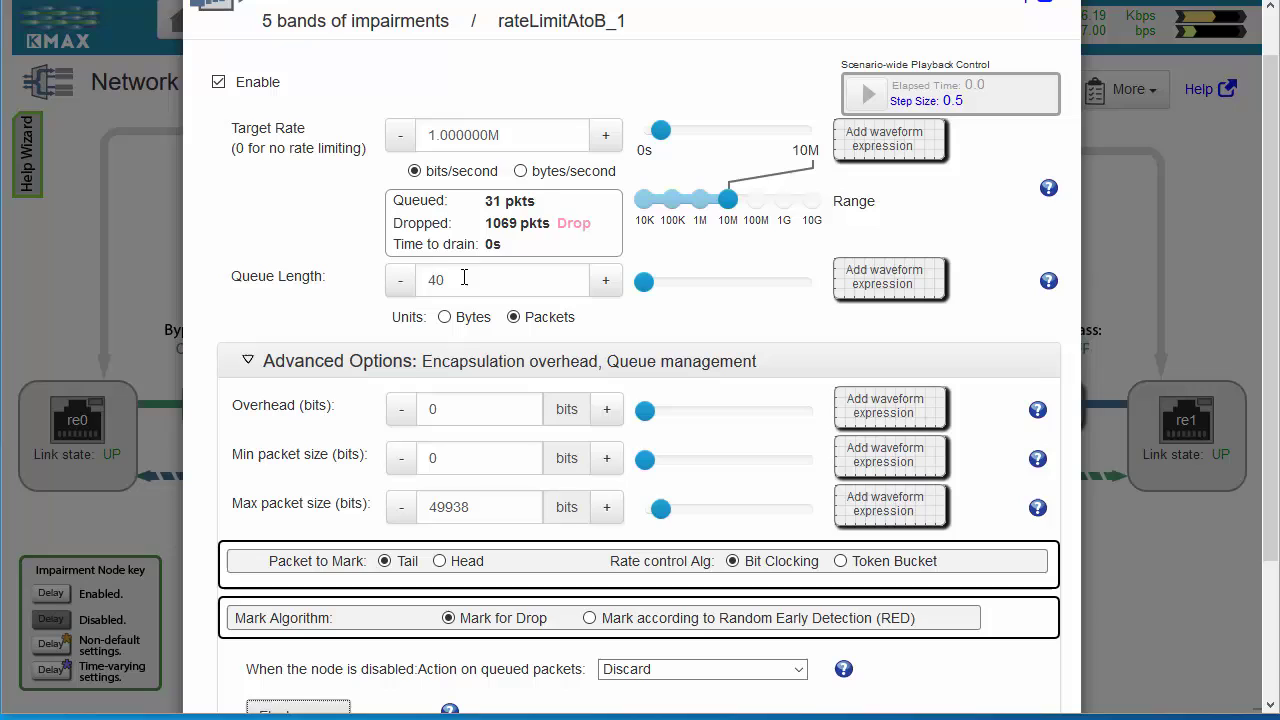
double_click(540, 280)
type("100")
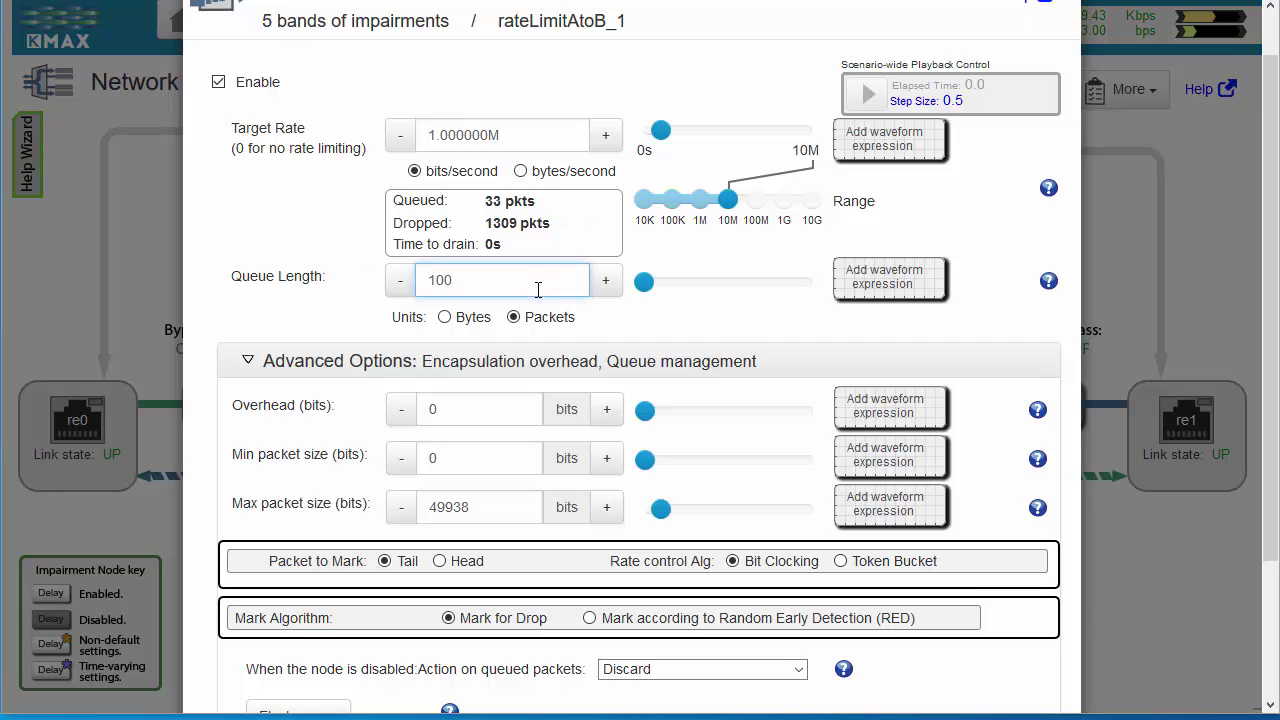
left_click(706, 385)
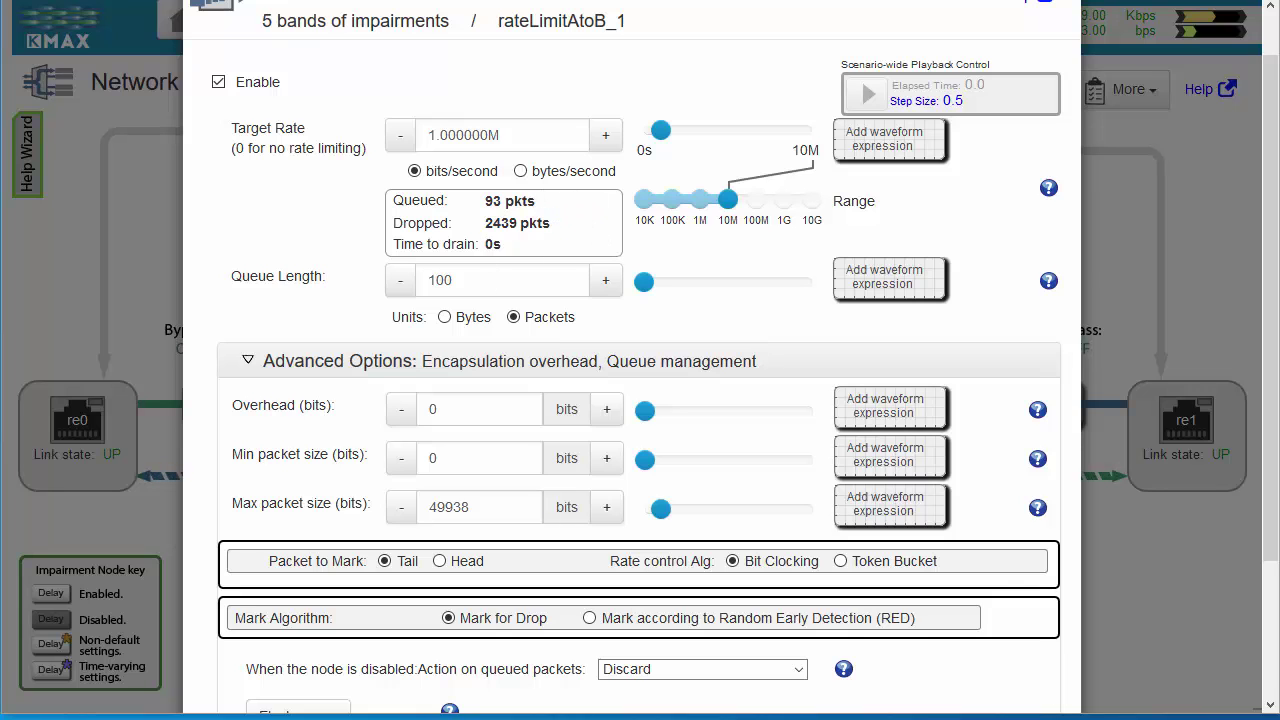
key("alt+Tab")
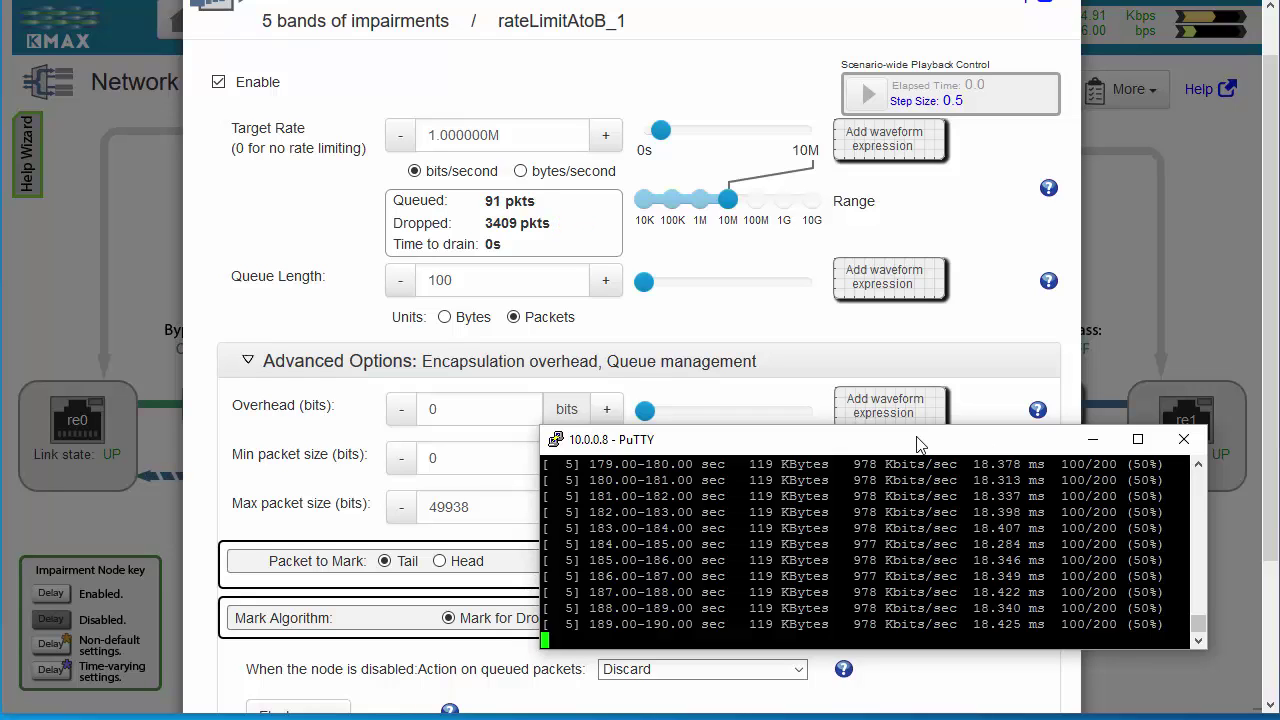
left_click_drag(918, 443, 1279, 719)
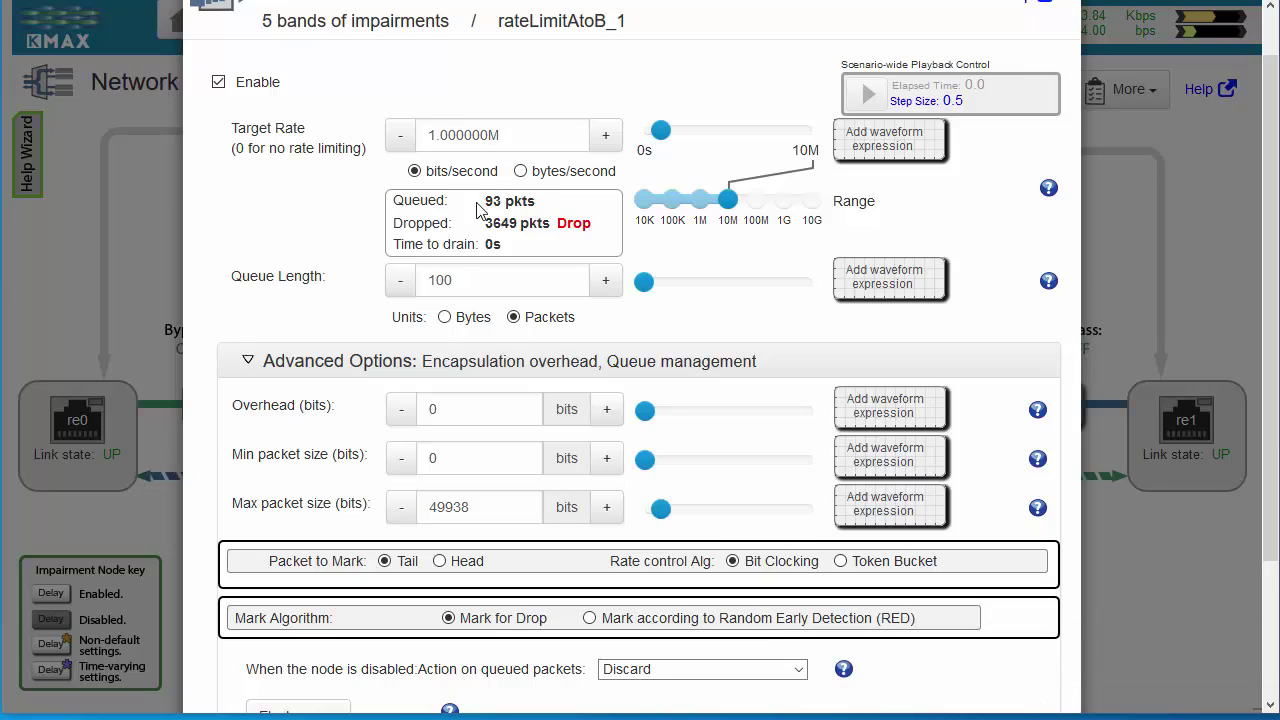
- Set the target rate to 2M and raise the queue length to 74901 packets
double_click(522, 141)
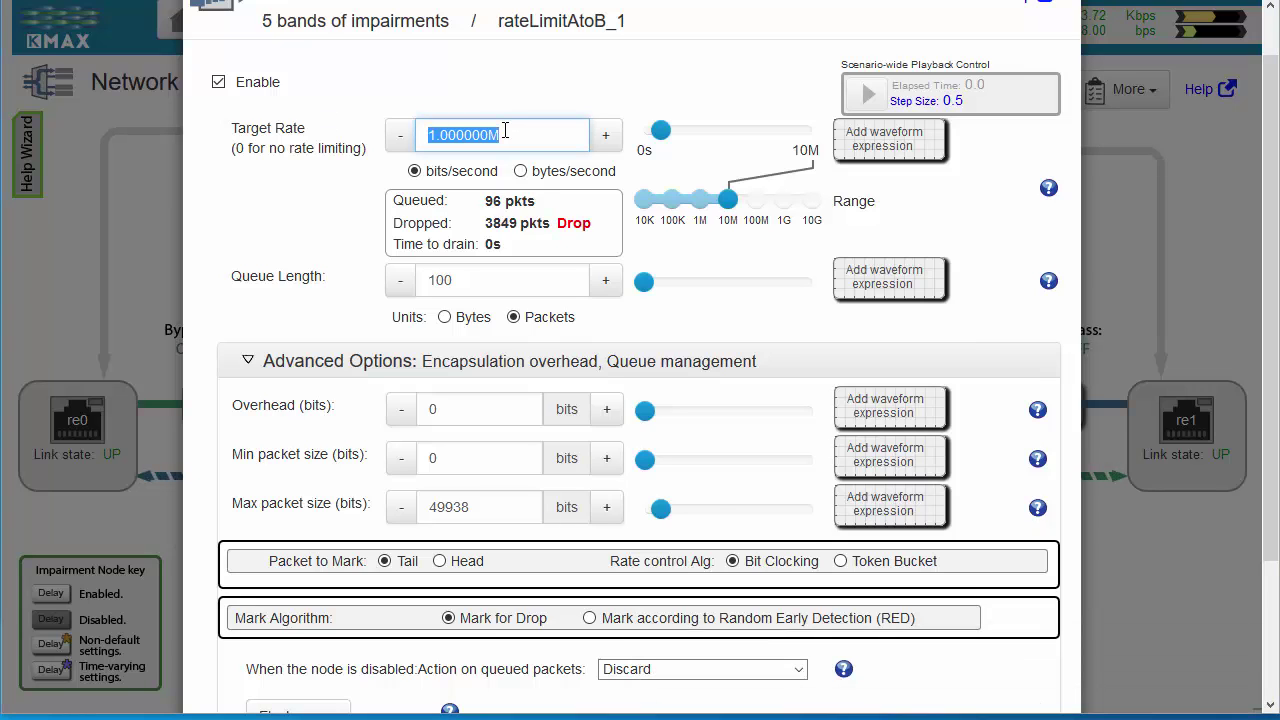
type("2M")
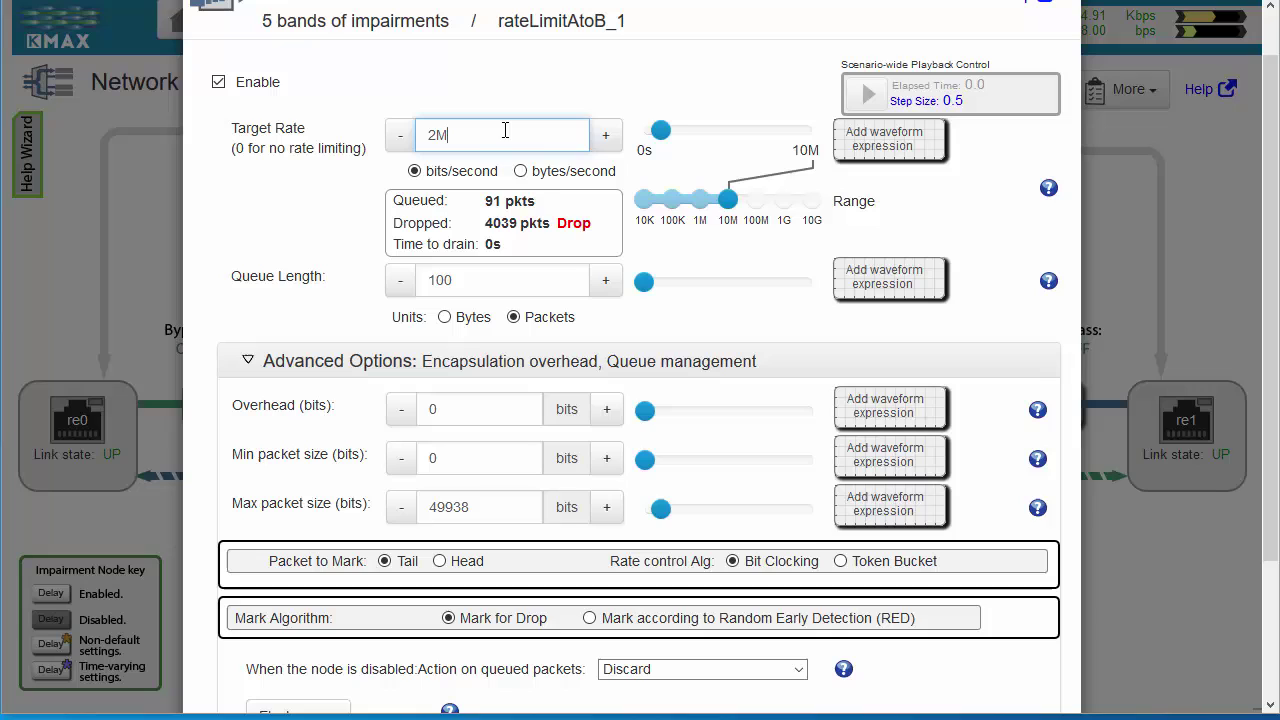
key("Return")
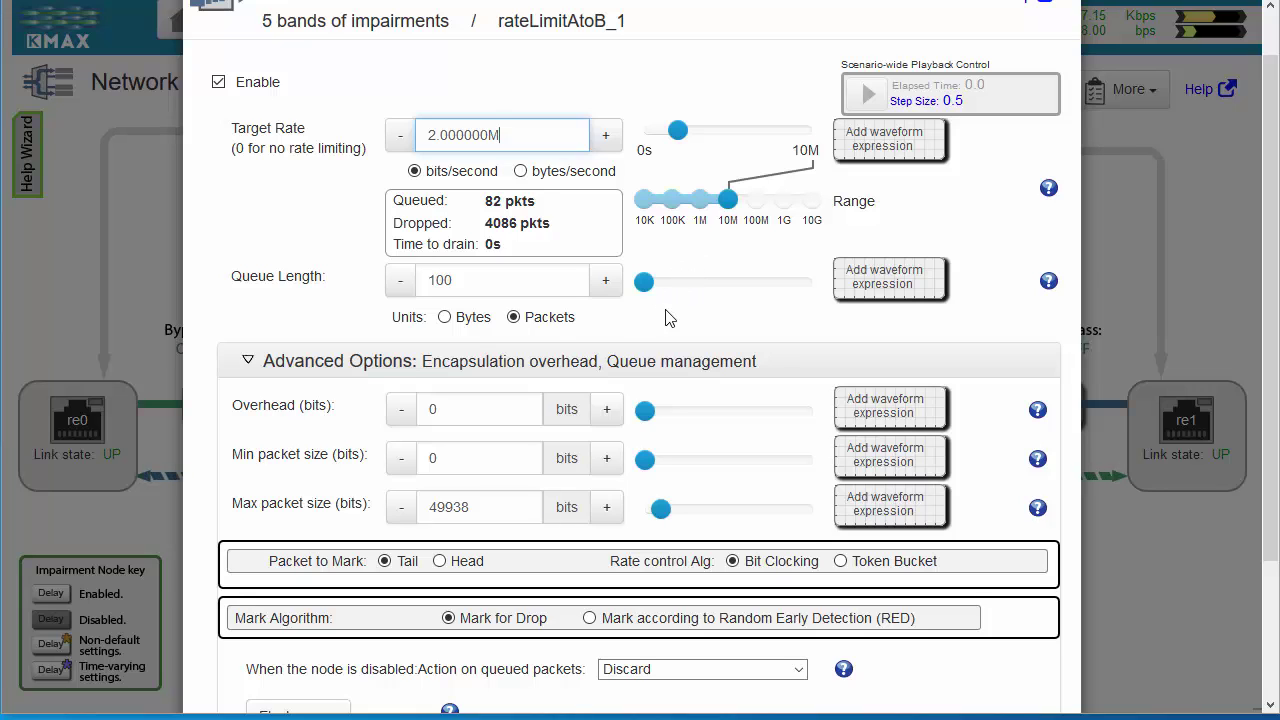
left_click_drag(648, 290, 658, 288)
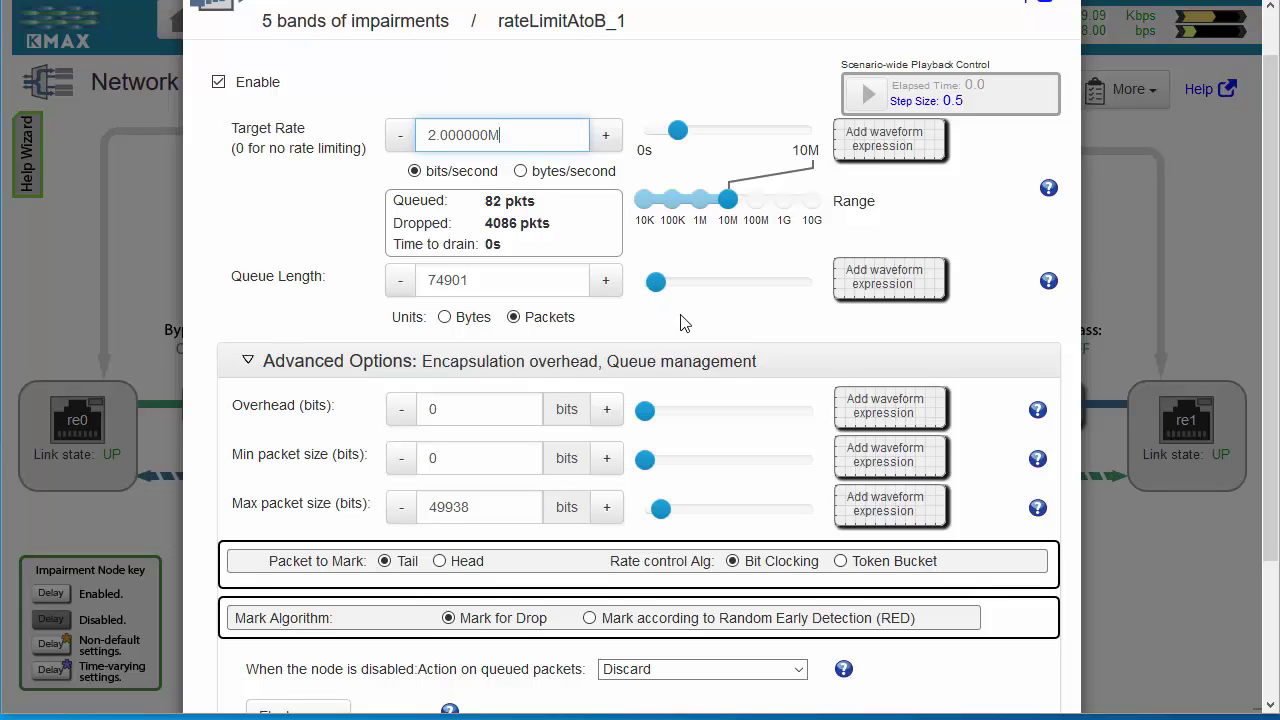
scroll(683, 322, "down", 1)
scroll(669, 270, "down", 2)
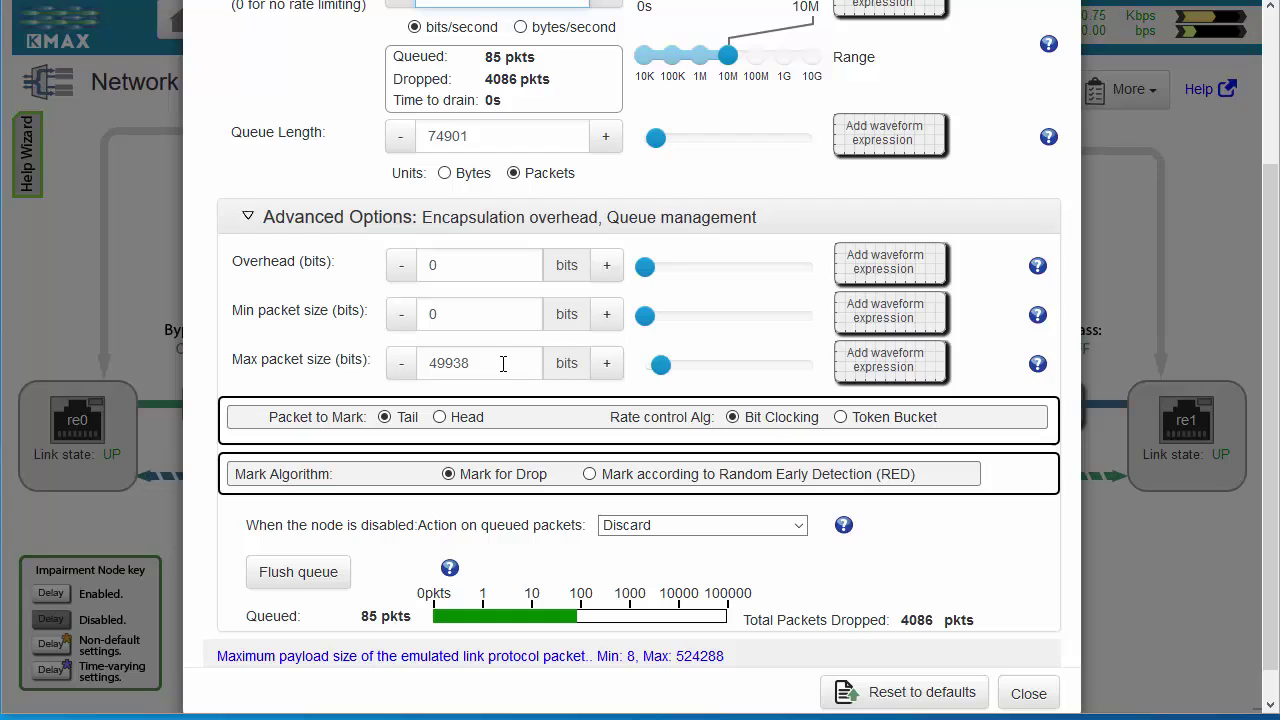
- Enter 10000-bit maximum and minimum packet sizes and check the iperf terminal output
left_click_drag(503, 363, 366, 355)
type("1")
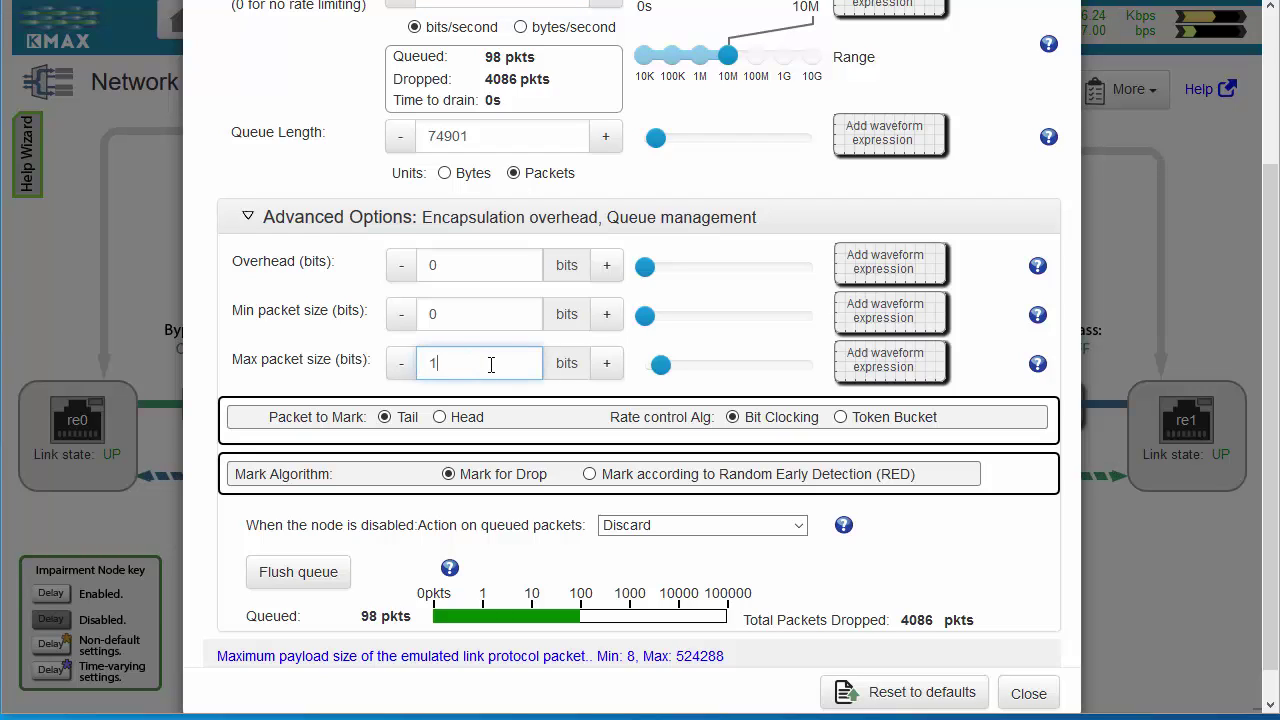
type("0000")
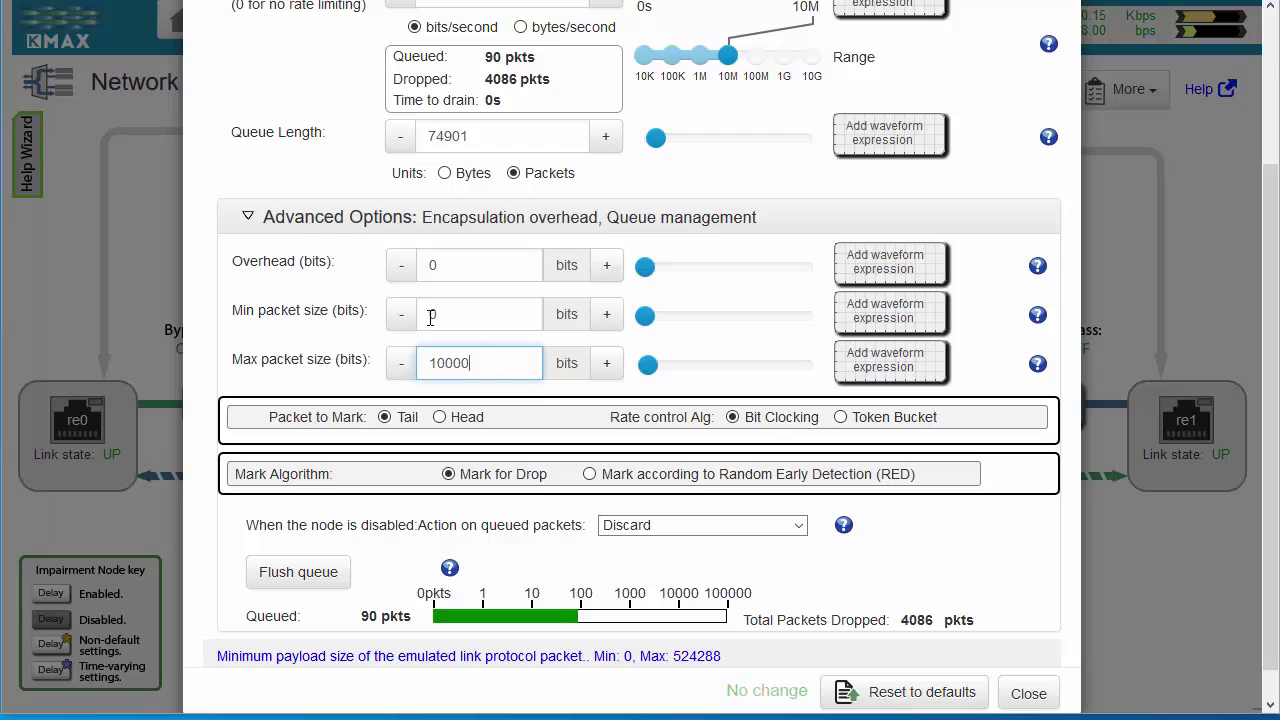
left_click(490, 314)
type("1")
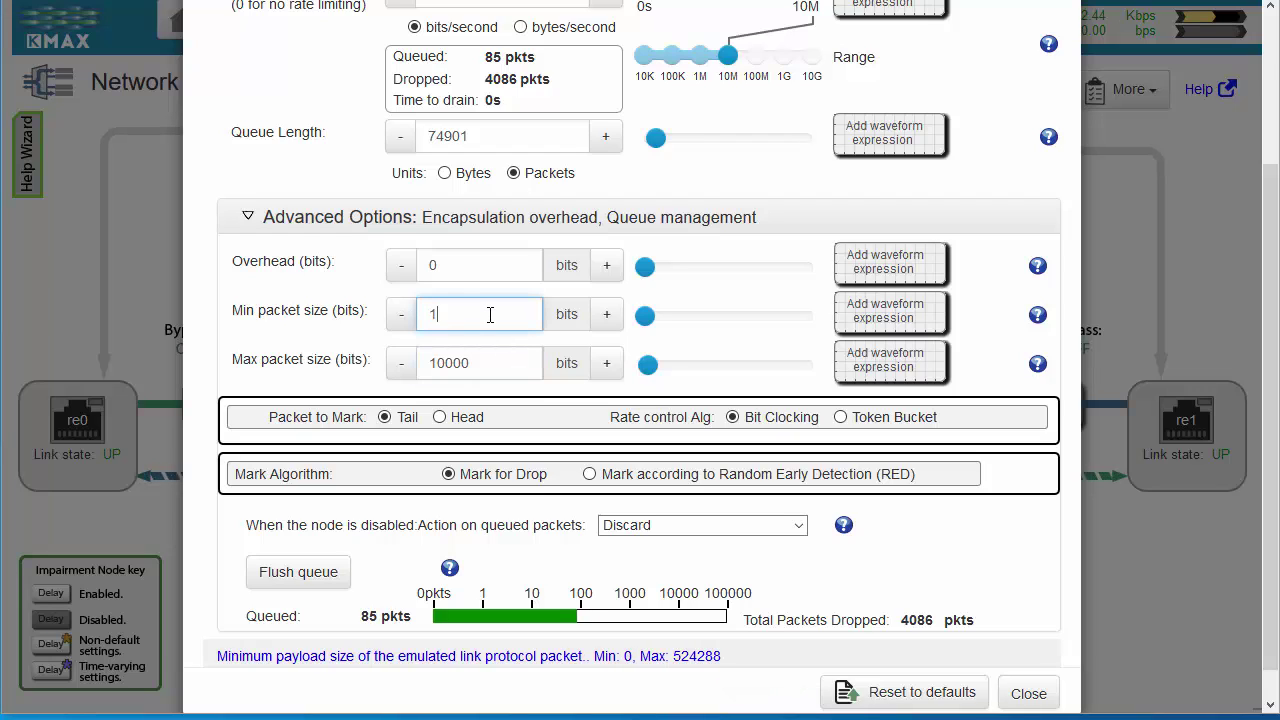
type("0000")
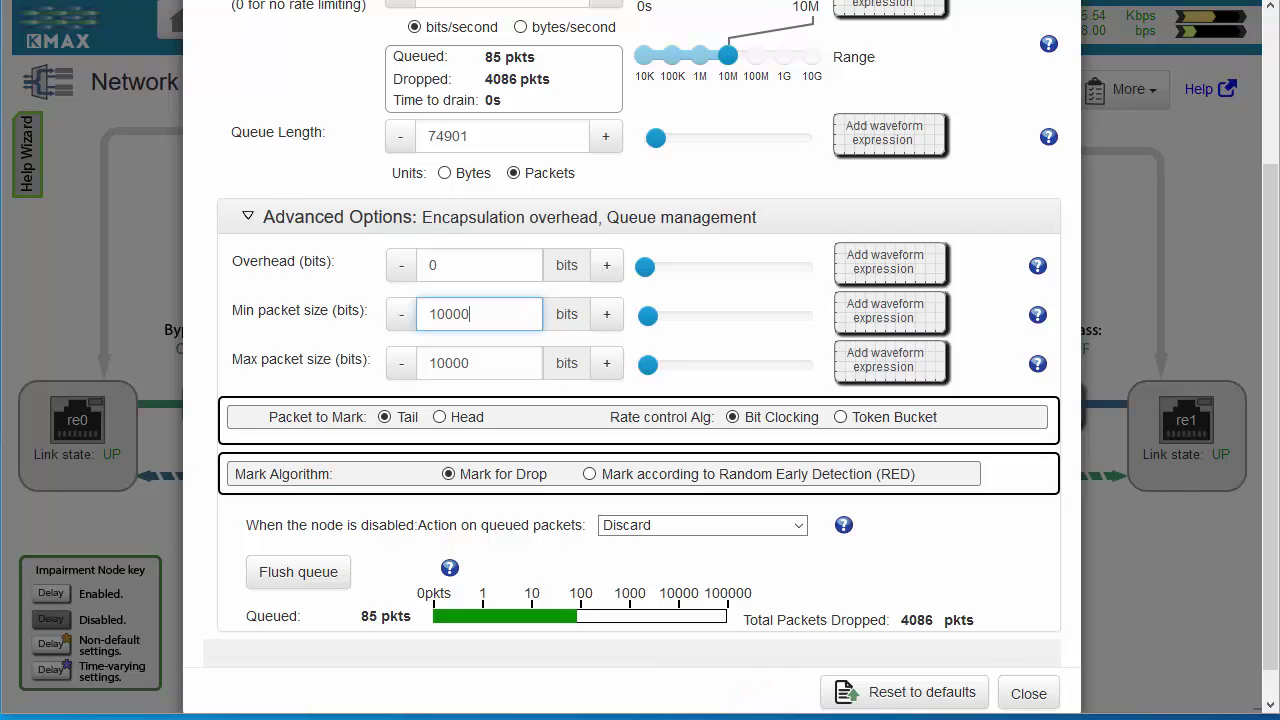
key("alt+Tab")
left_click_drag(1017, 427, 1001, 431)
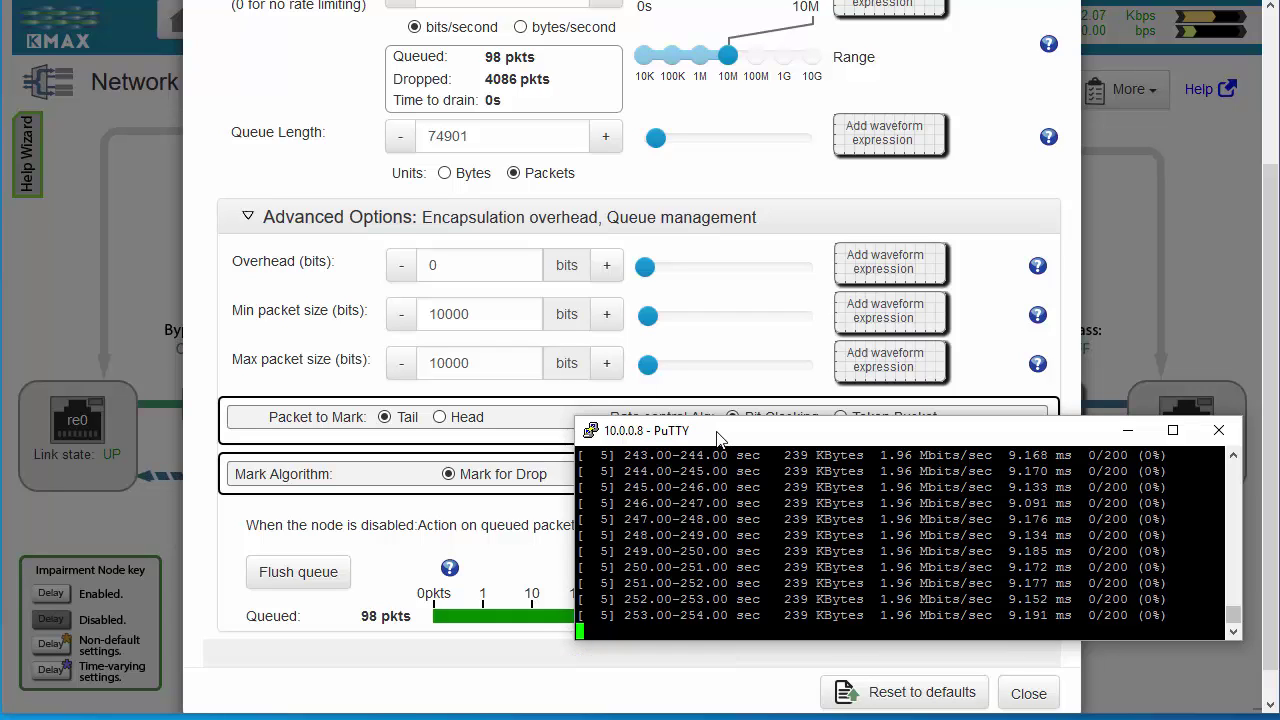
left_click_drag(719, 437, 723, 488)
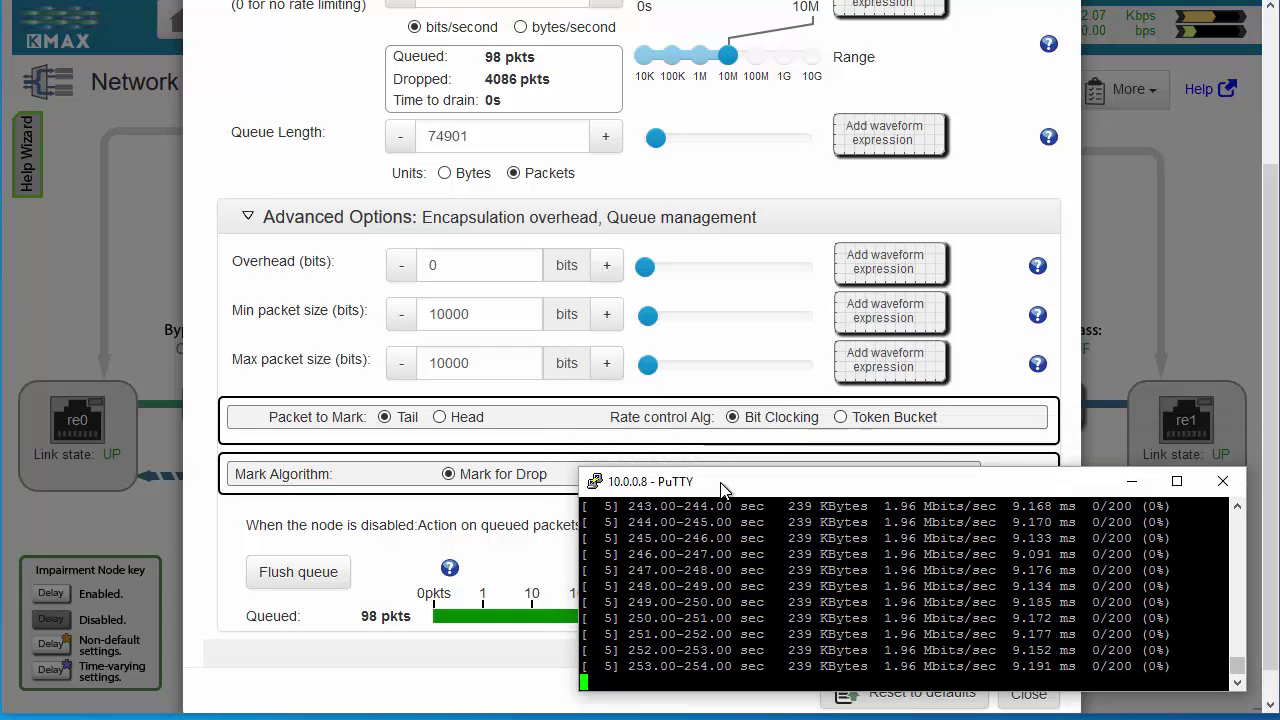
left_click(494, 361)
- Change both the minimum and maximum packet sizes to 9999 bits
left_click(510, 313)
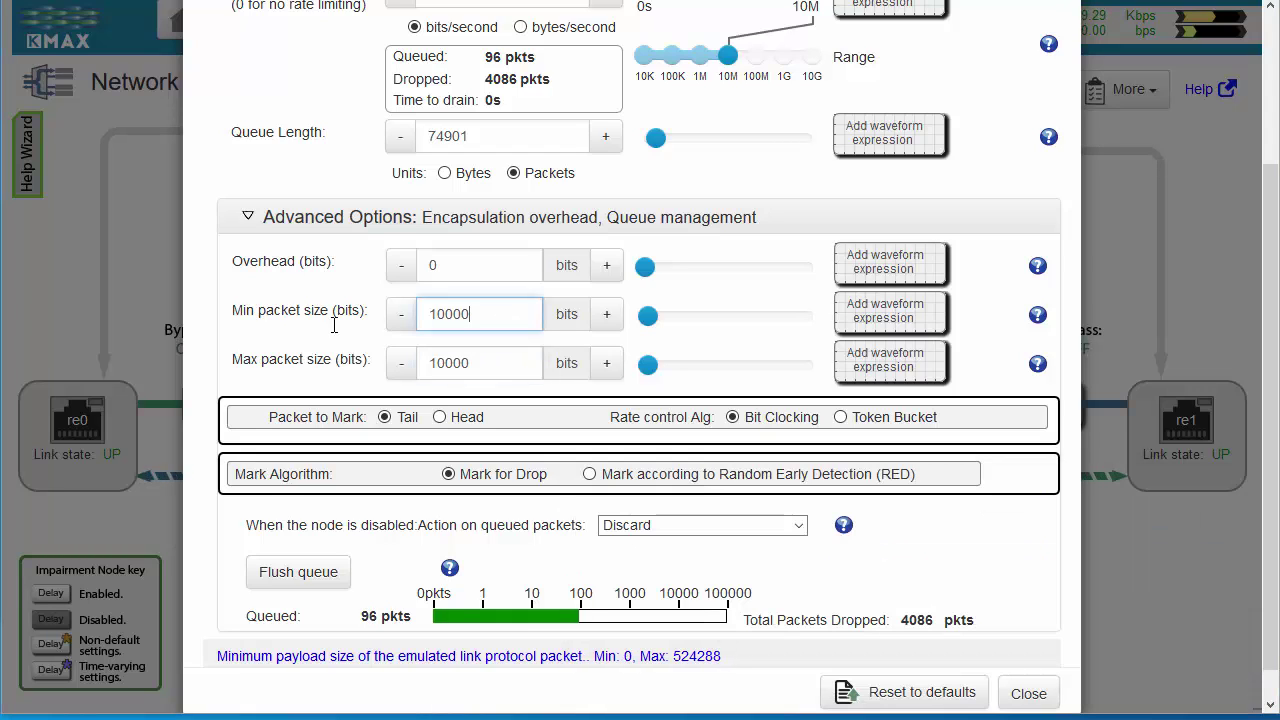
double_click(511, 312)
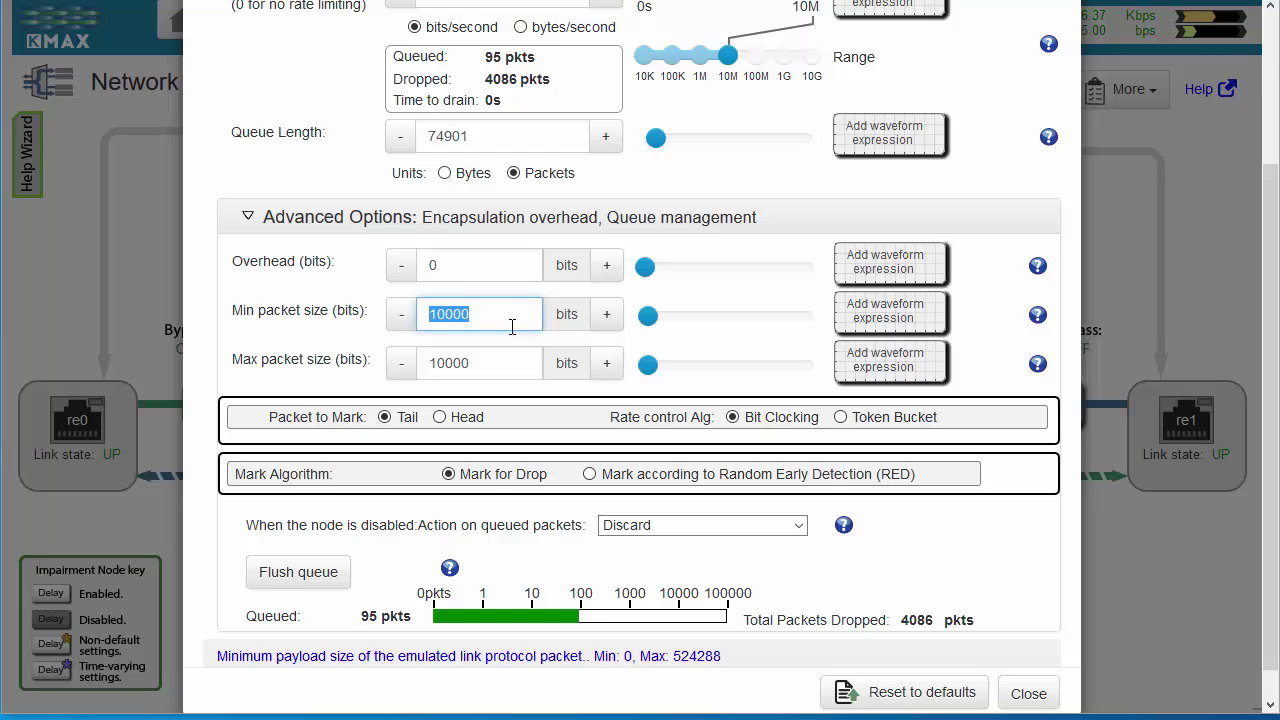
type("9999")
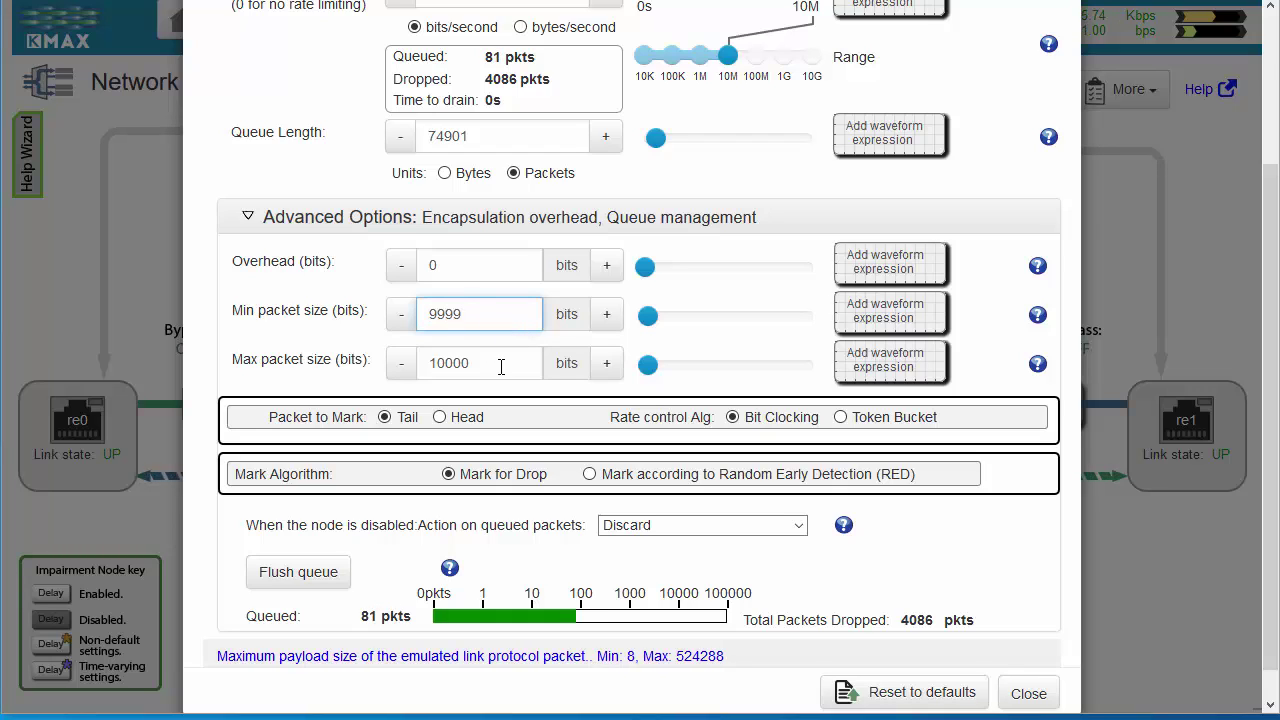
left_click(466, 366)
double_click(468, 366)
type("9999")
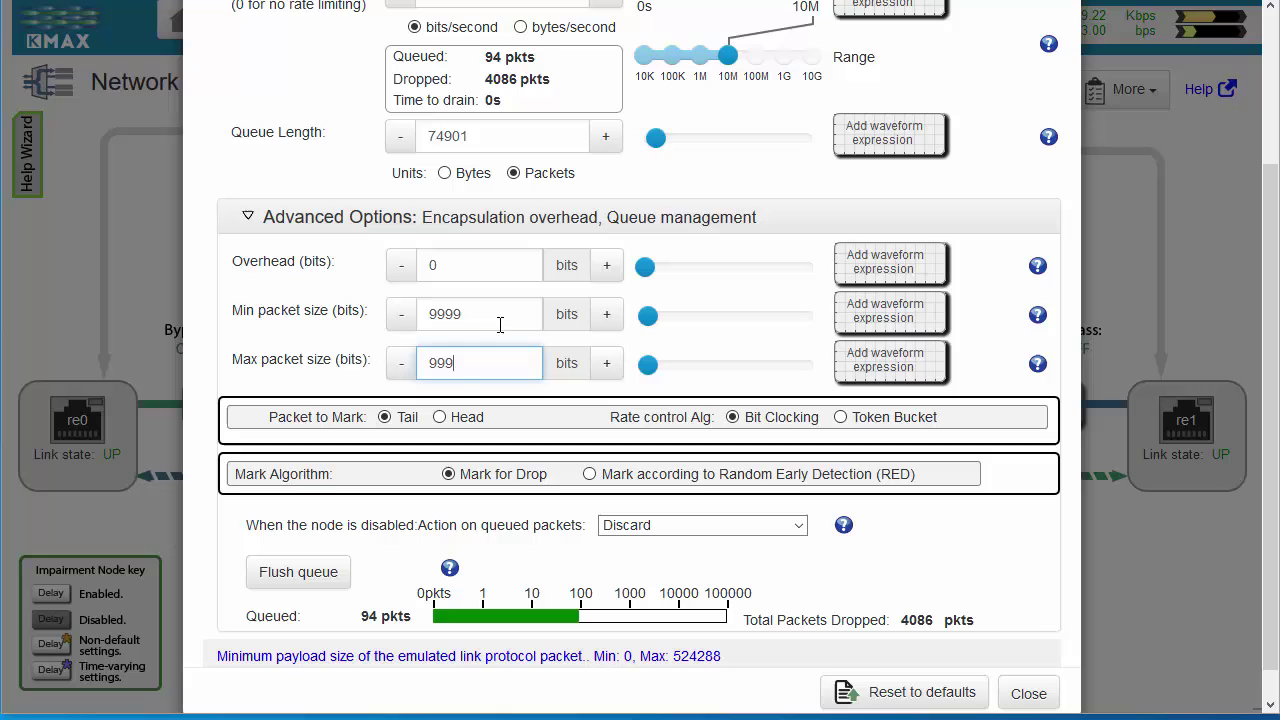
left_click(507, 315)
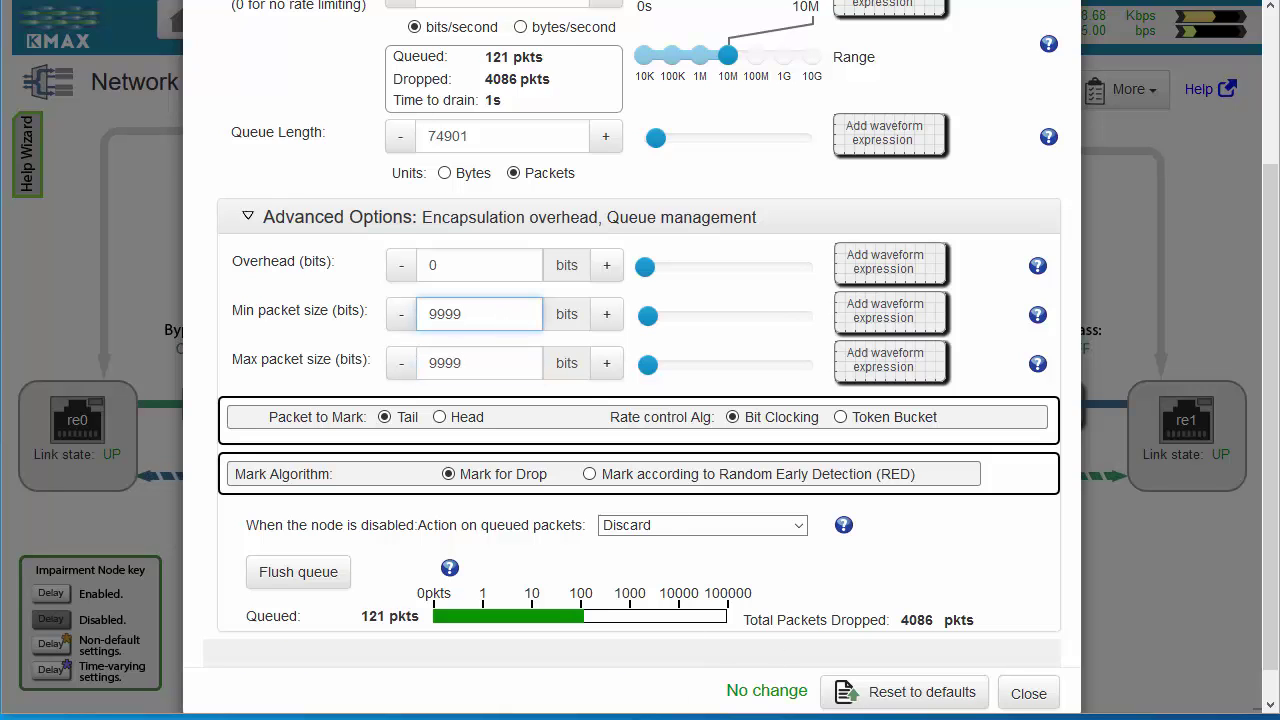
- Move the PuTTY window aside and enter 10000 bits as the maximum packet size
key("alt+Tab")
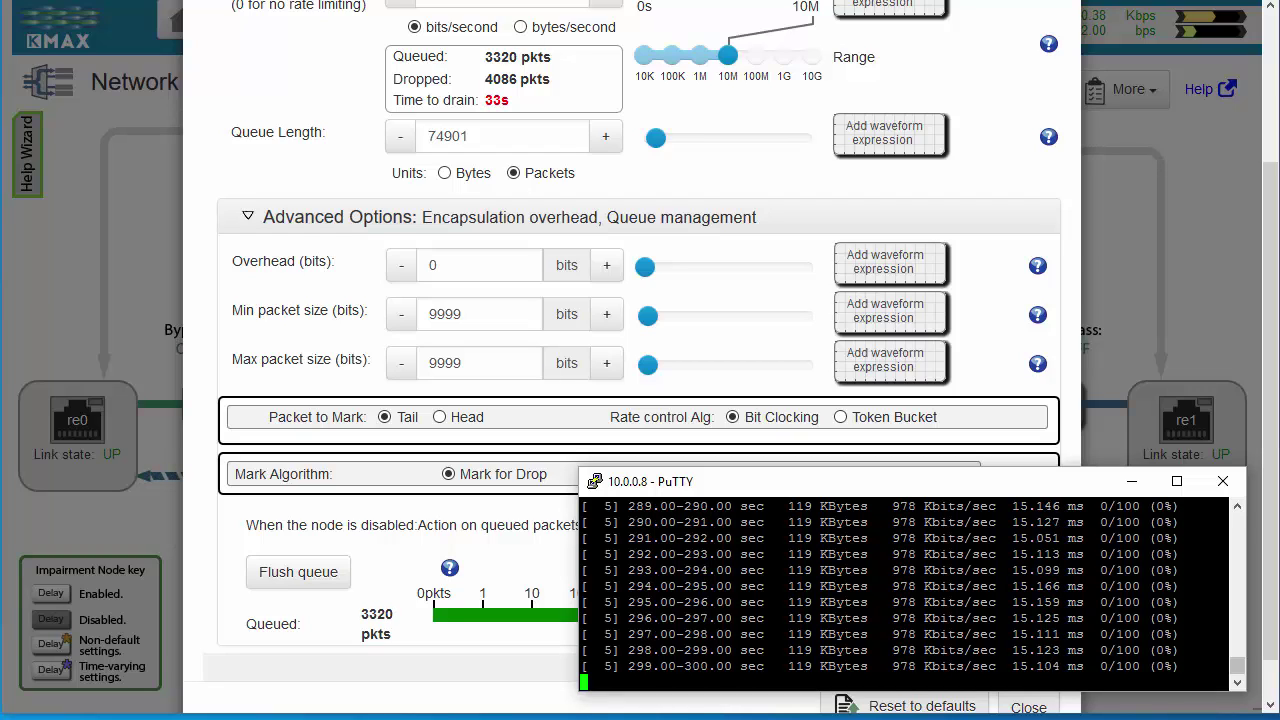
left_click_drag(770, 481, 812, 686)
double_click(457, 364)
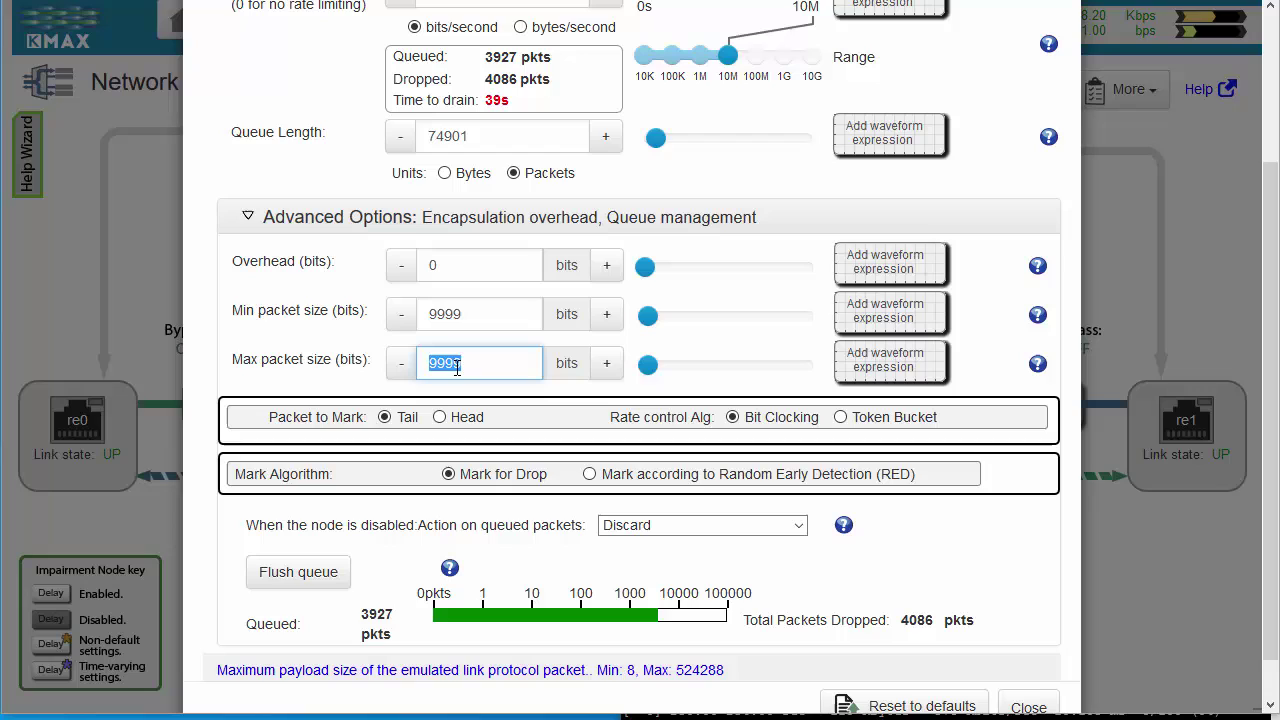
type("10000")
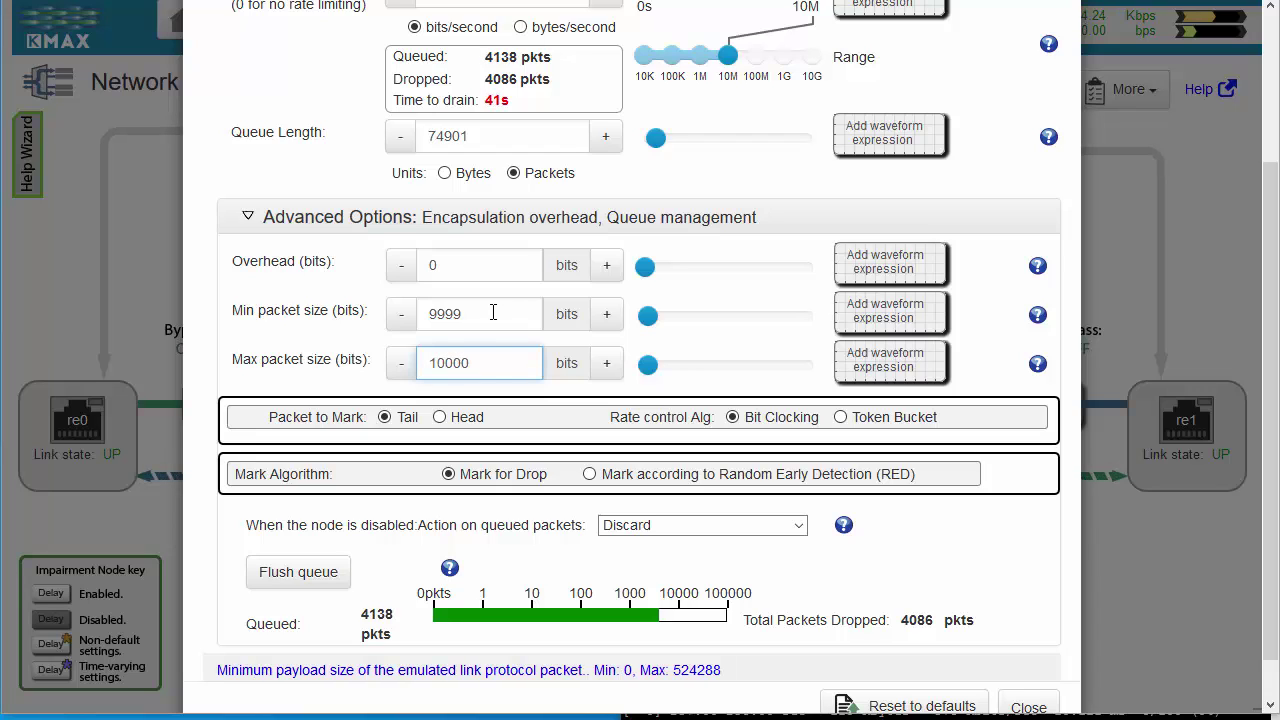
left_click(491, 311)
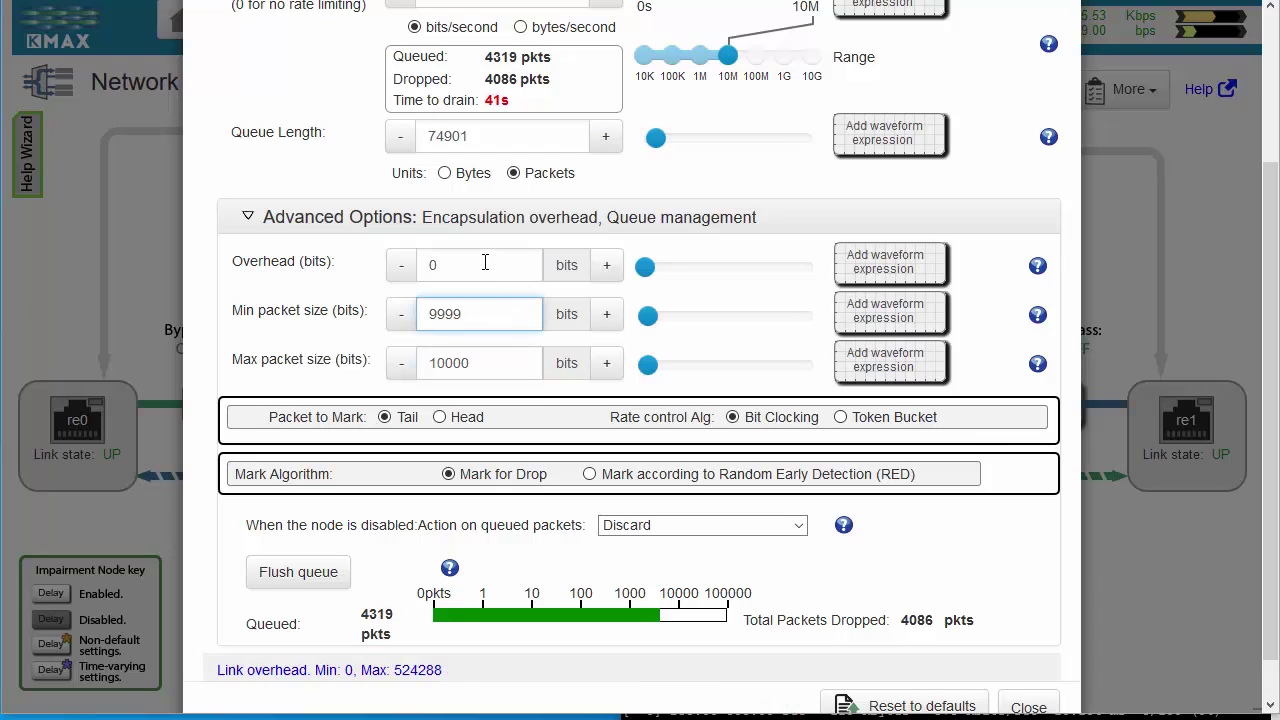
- Change the rate limit overhead value to 10000 bits
double_click(515, 265)
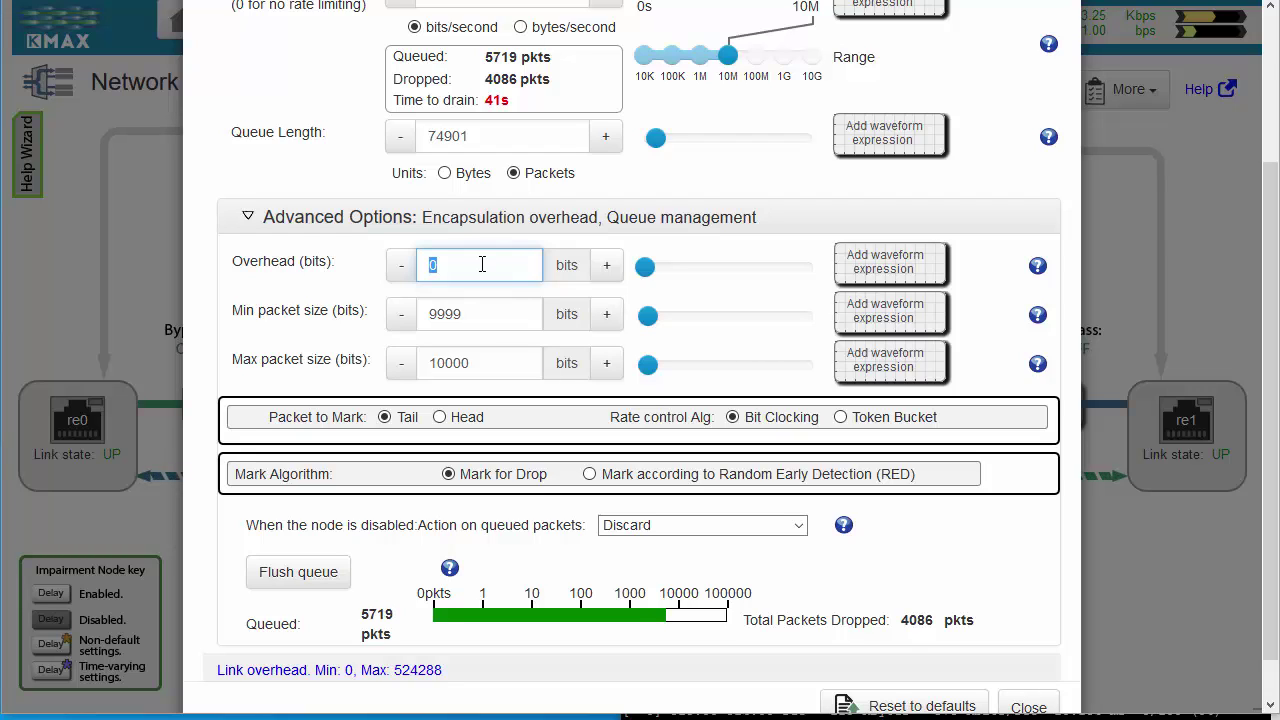
type("100")
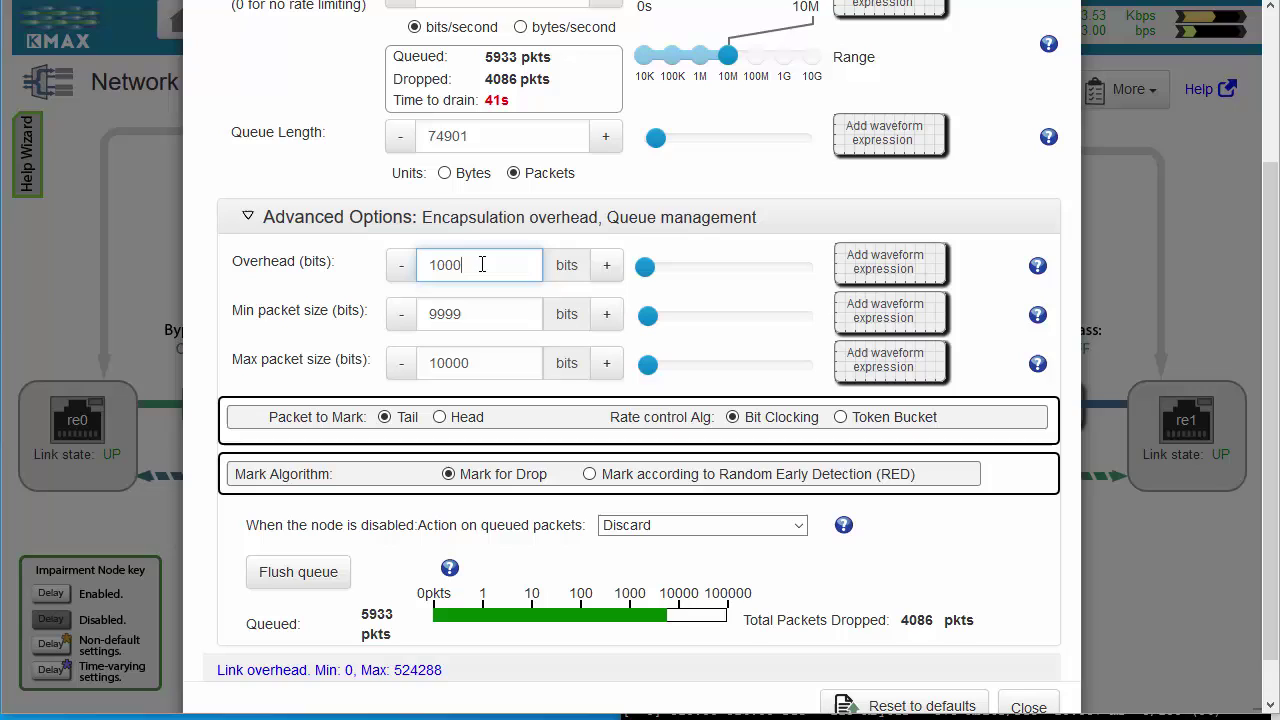
type("0")
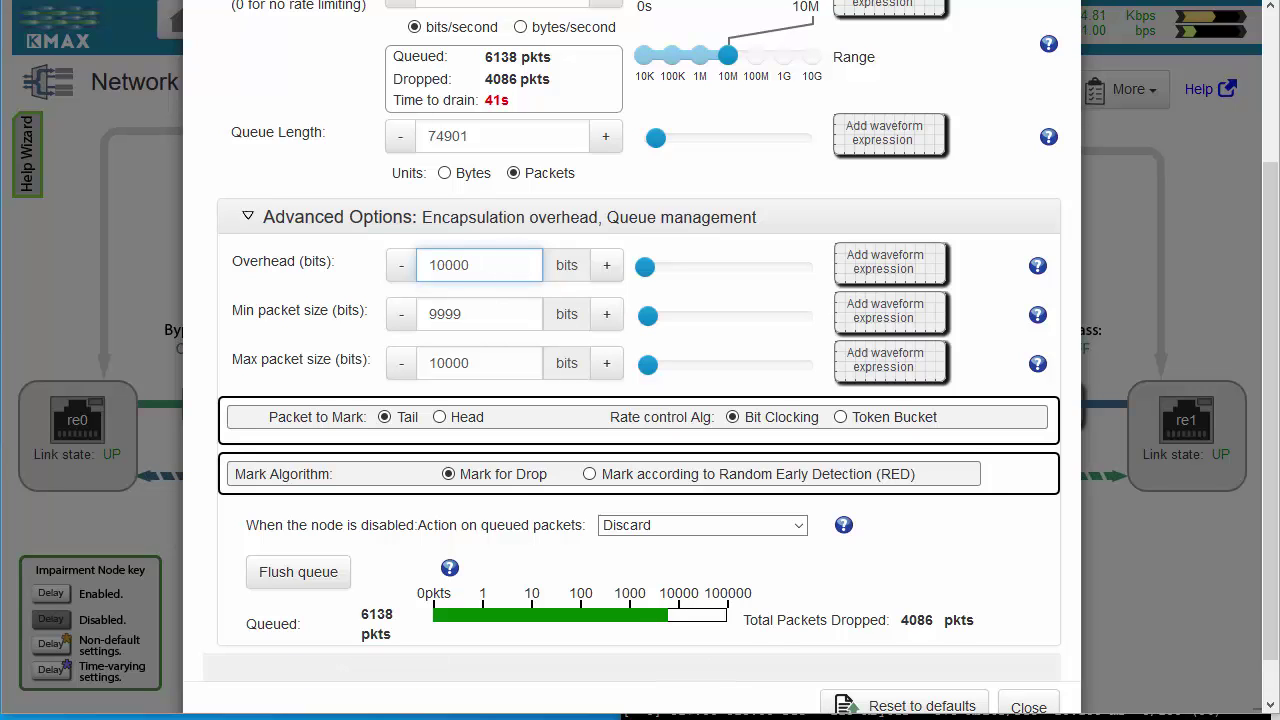
left_click(500, 317)
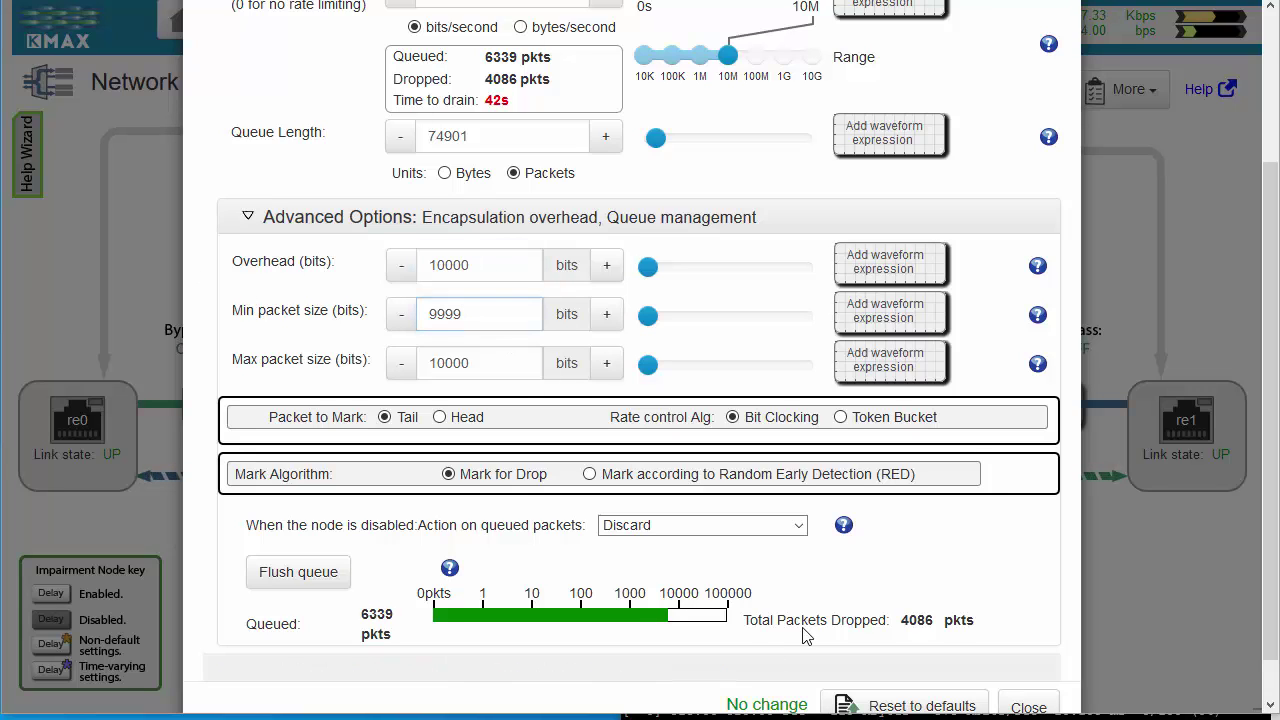
- Move the terminal aside and slide the overhead back down to 0 bits
left_click(970, 714)
left_click_drag(971, 689, 919, 437)
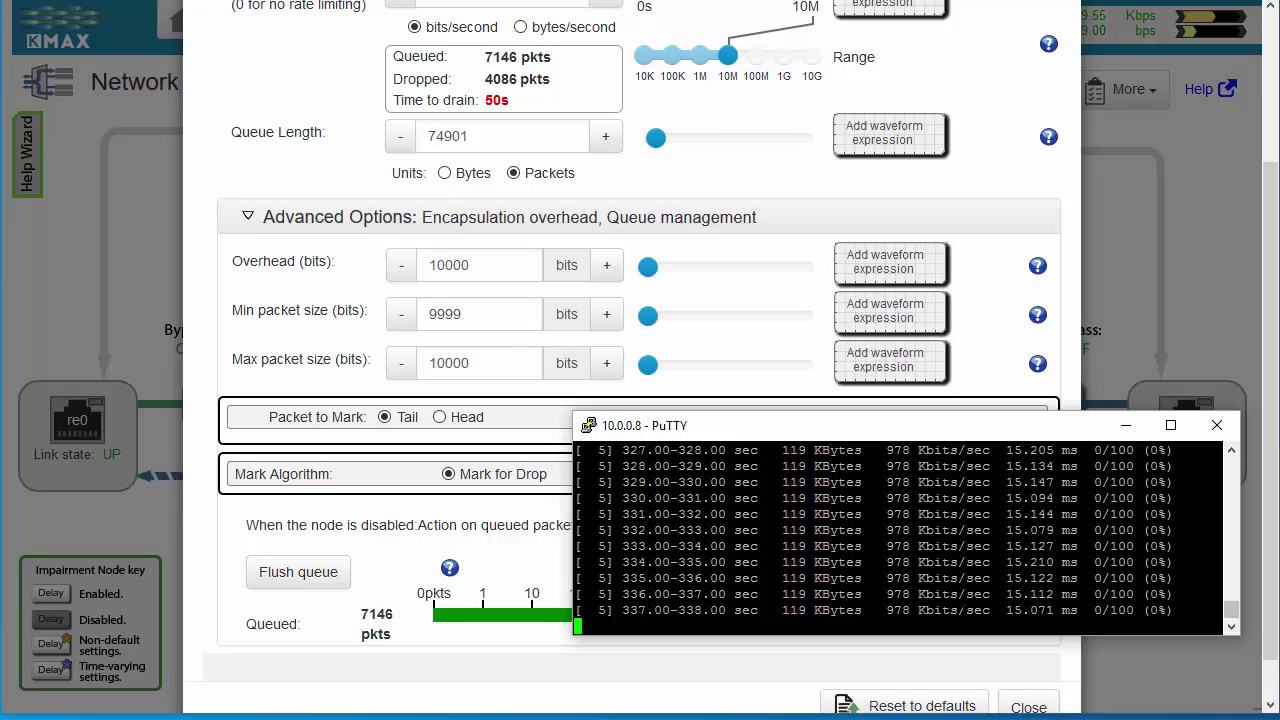
left_click(1125, 425)
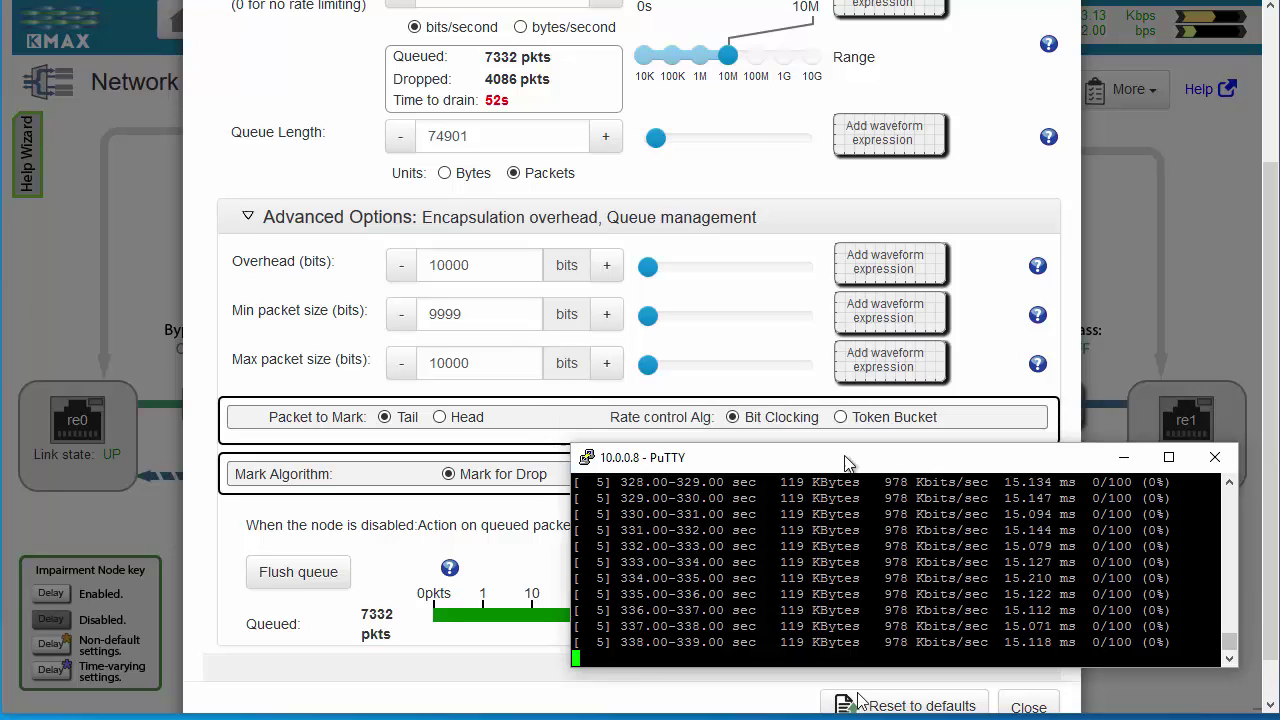
left_click_drag(648, 266, 615, 266)
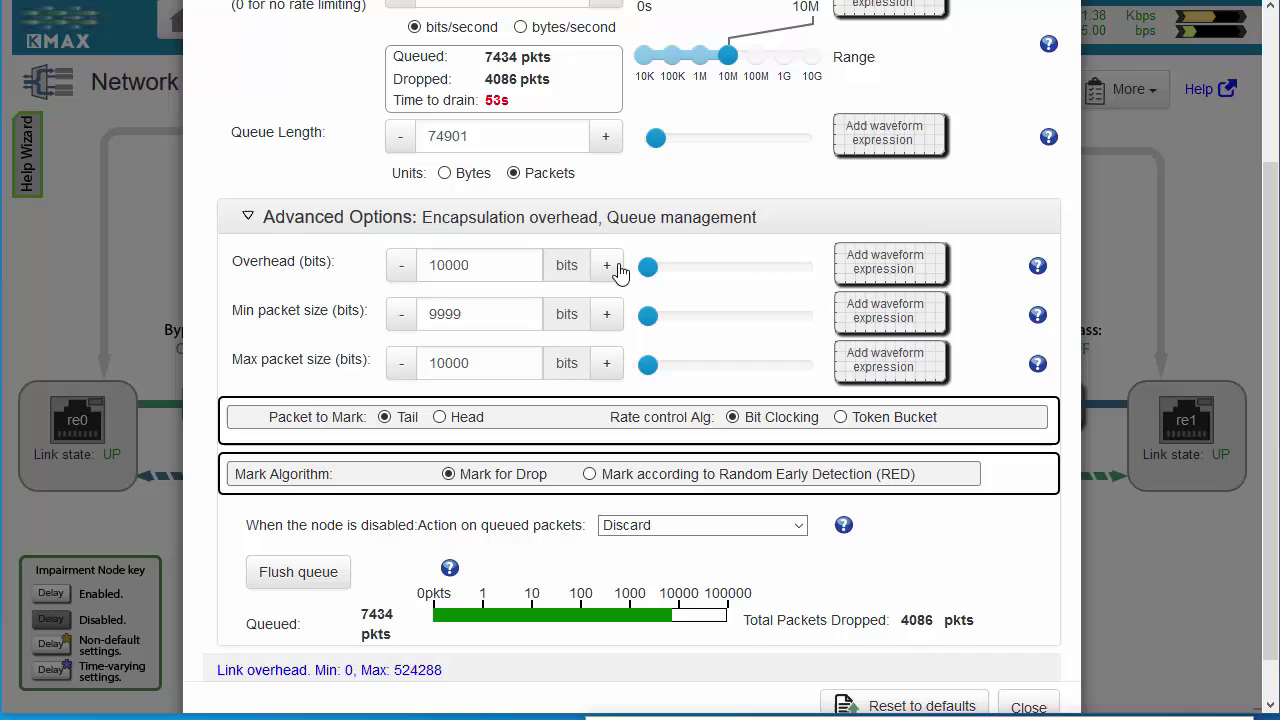
- Flush the packets waiting in the rate limit queue
left_click(805, 715)
left_click_drag(809, 549, 808, 478)
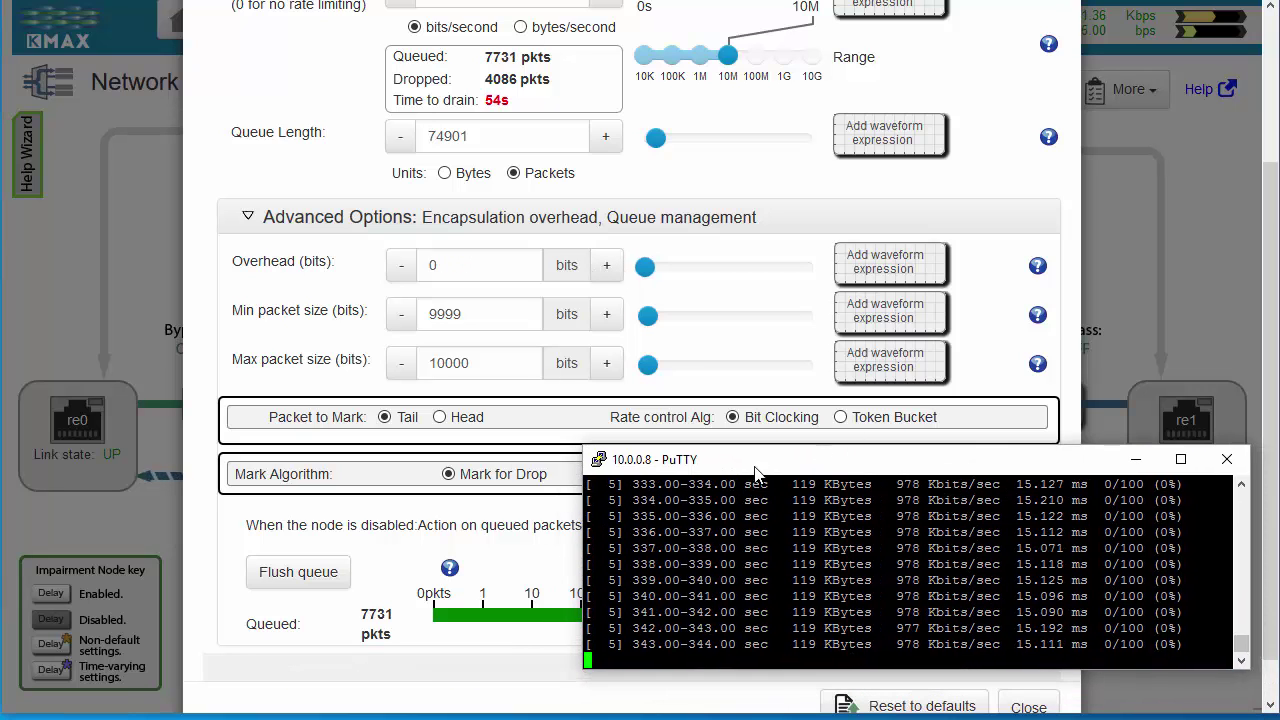
left_click(388, 612)
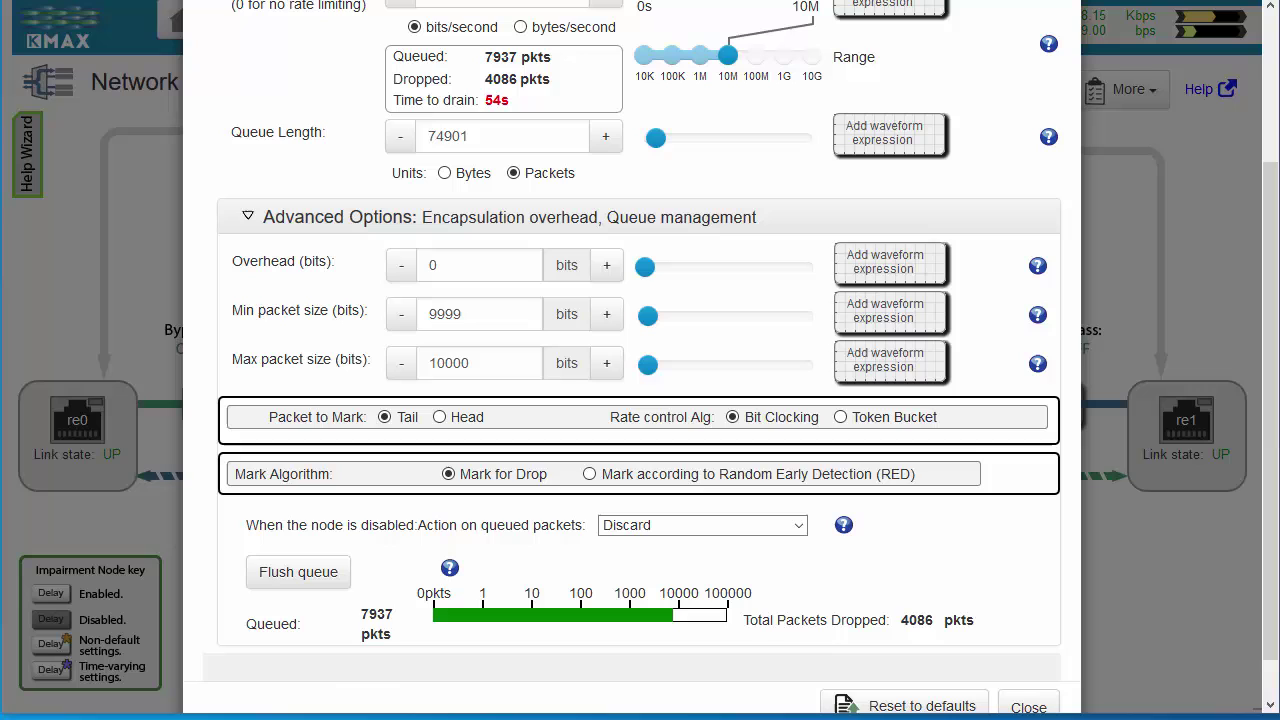
left_click(328, 590)
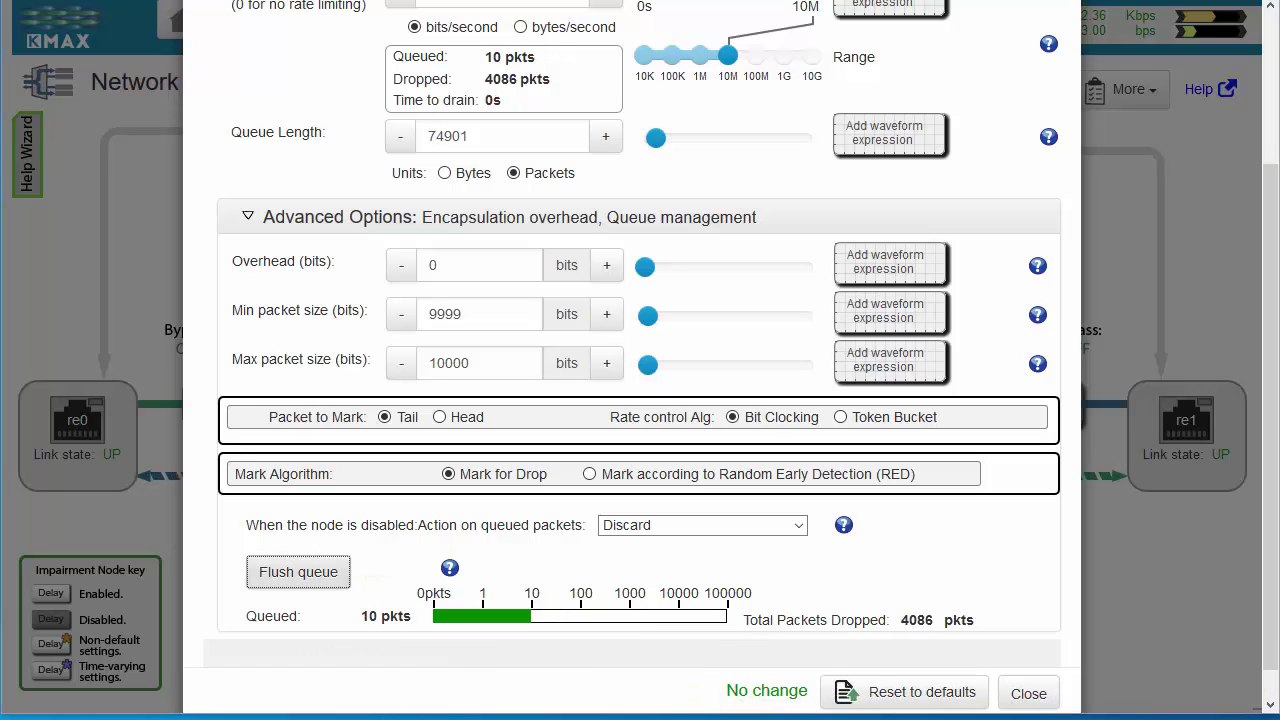
- Uncover the settings and drag the minimum packet size slider to 0 bits
left_click(805, 715)
left_click_drag(872, 527, 866, 469)
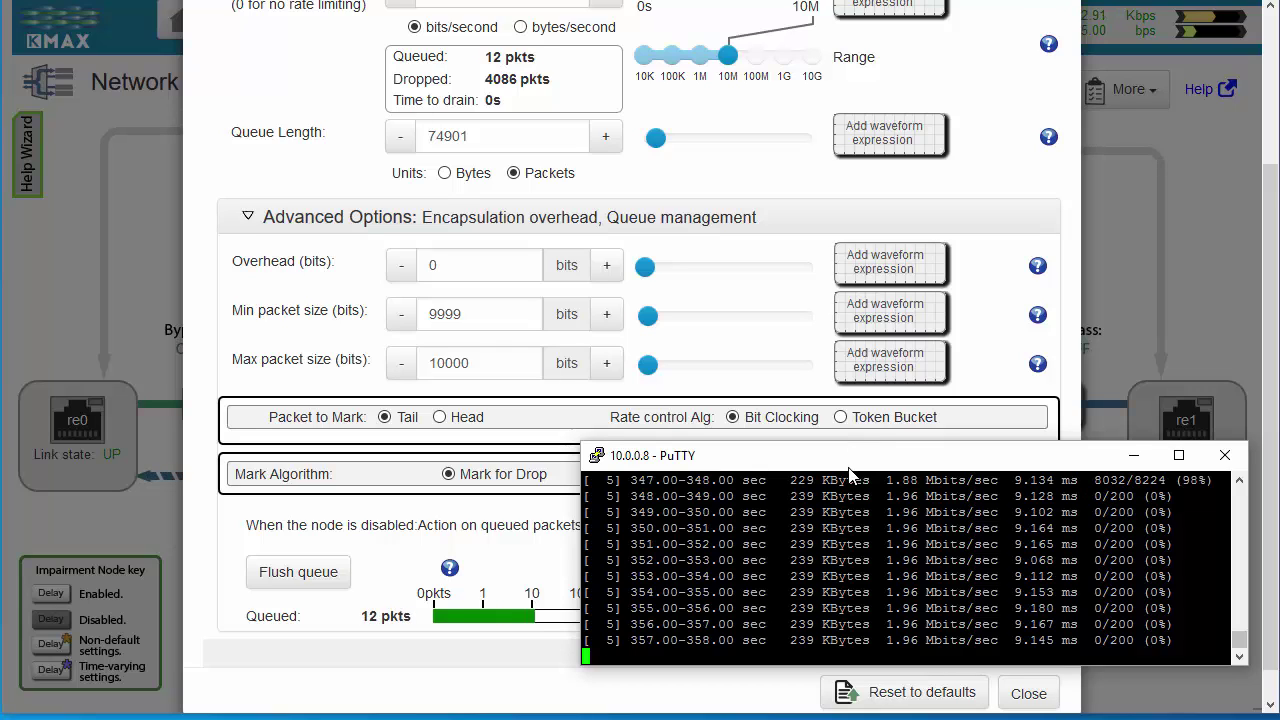
left_click(1133, 455)
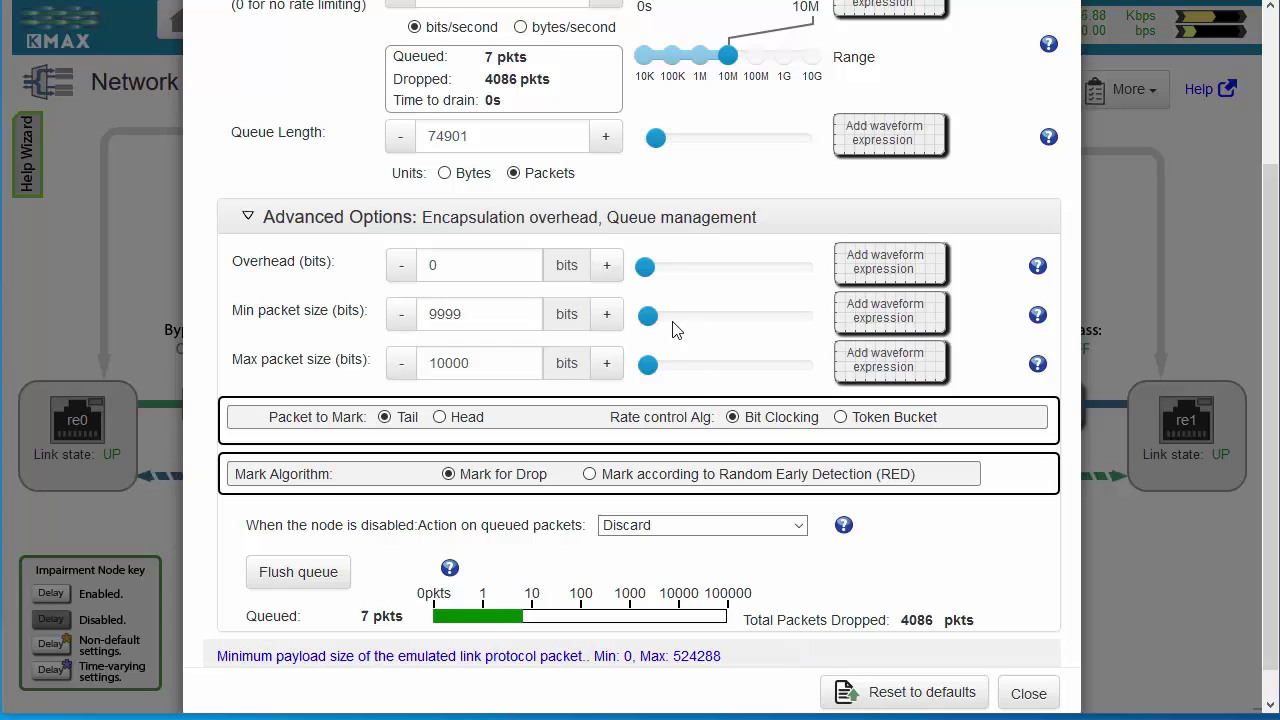
left_click_drag(648, 316, 628, 325)
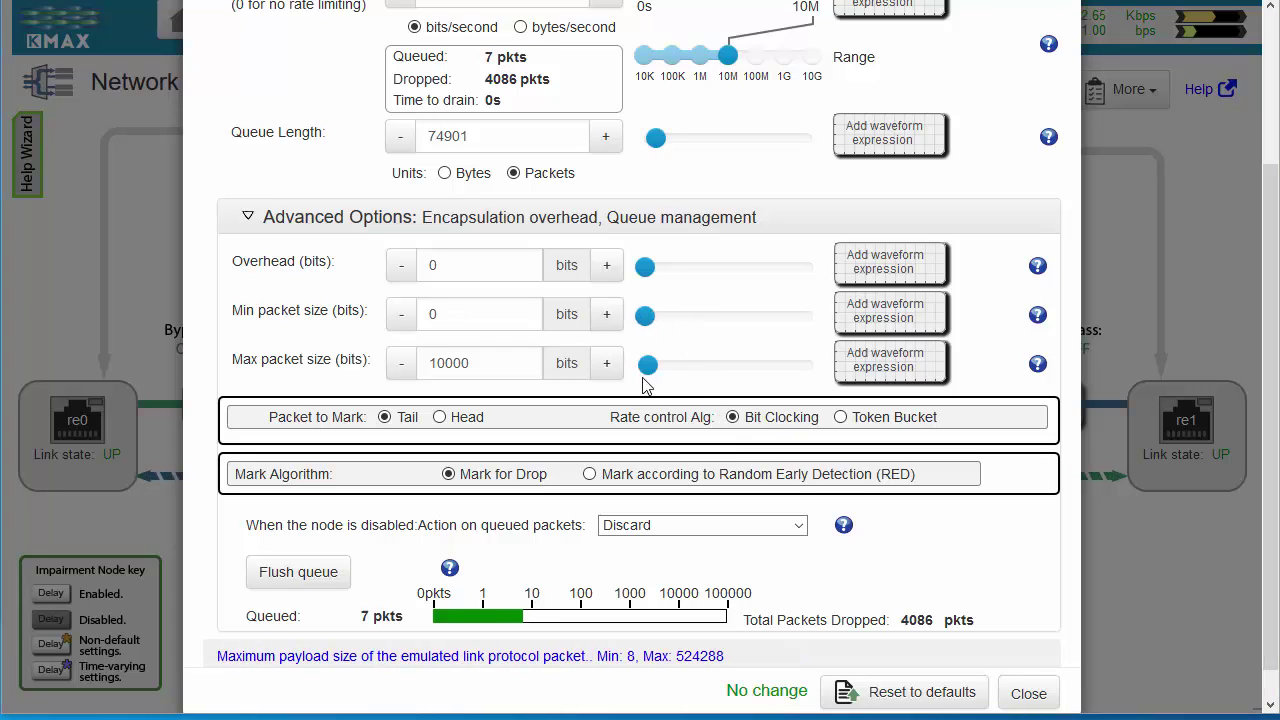
- Drag the maximum packet size slider from 10000 up to 31218 bits
left_click_drag(648, 372, 656, 365)
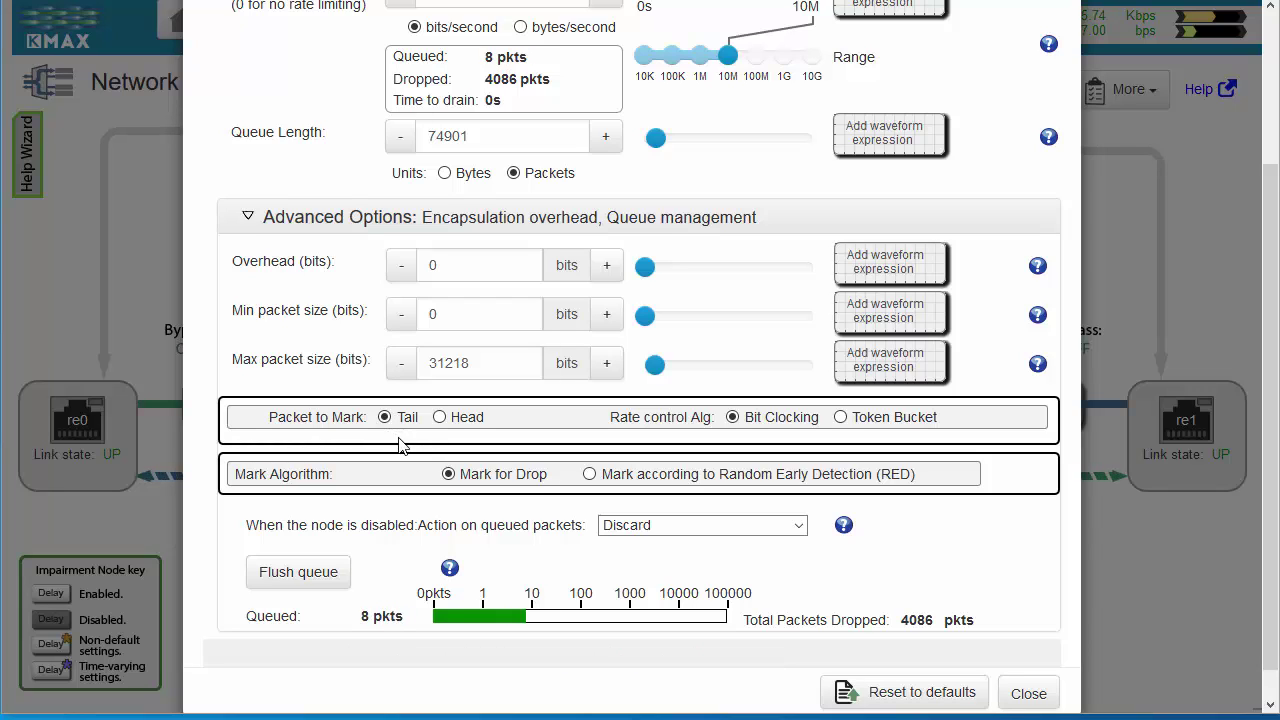
scroll(401, 443, "up", 1)
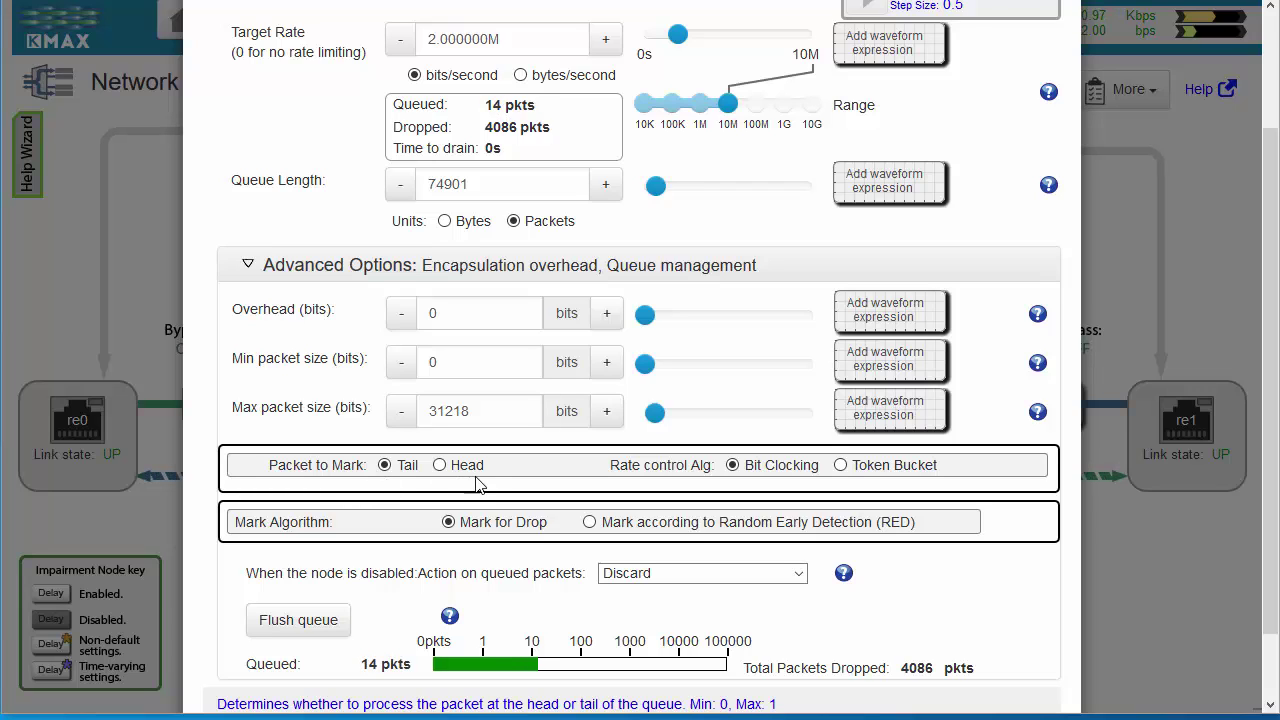
scroll(621, 487, "down", 2)
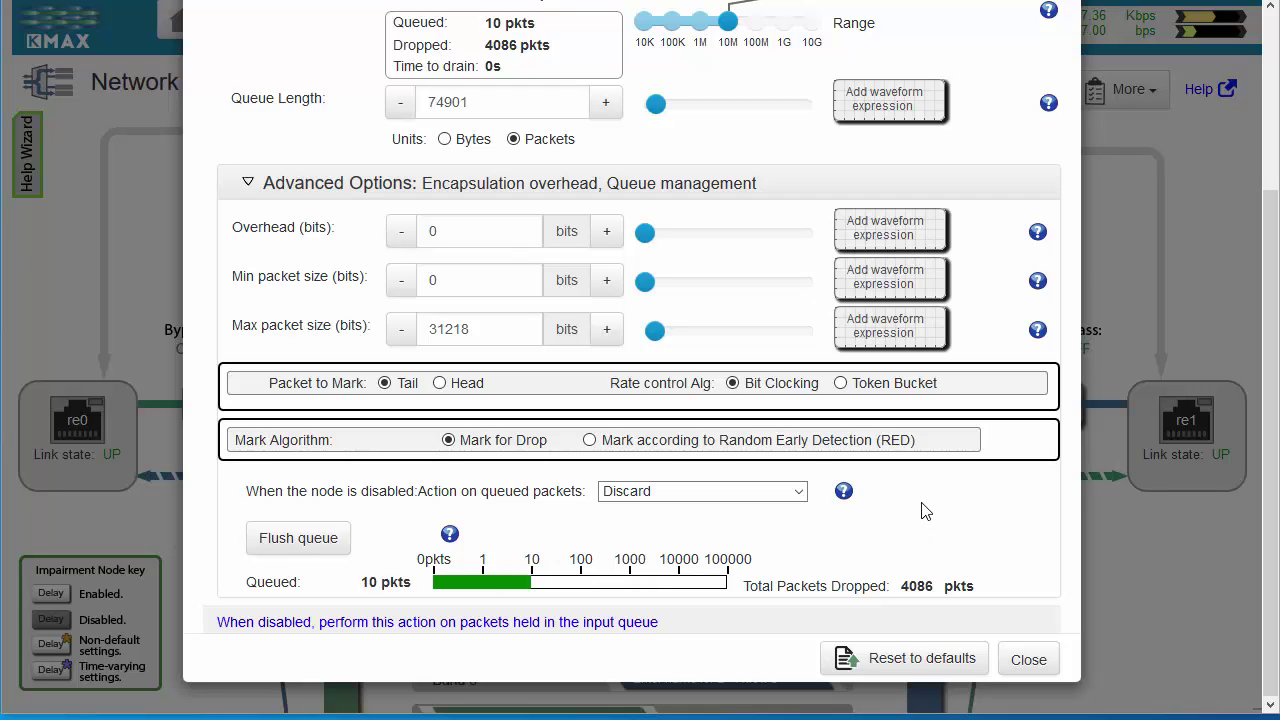
- Switch rate control to Token Bucket and edit the current bucket size value
left_click(841, 386)
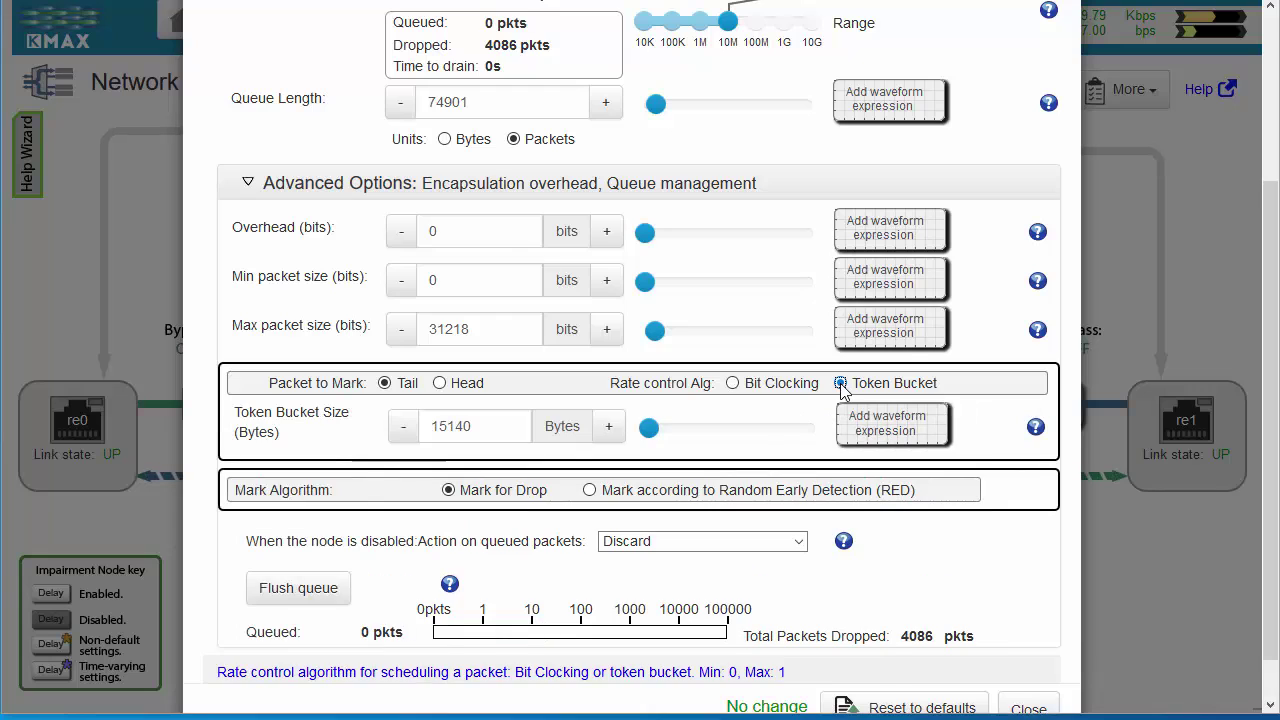
left_click_drag(474, 428, 430, 428)
left_click(508, 430)
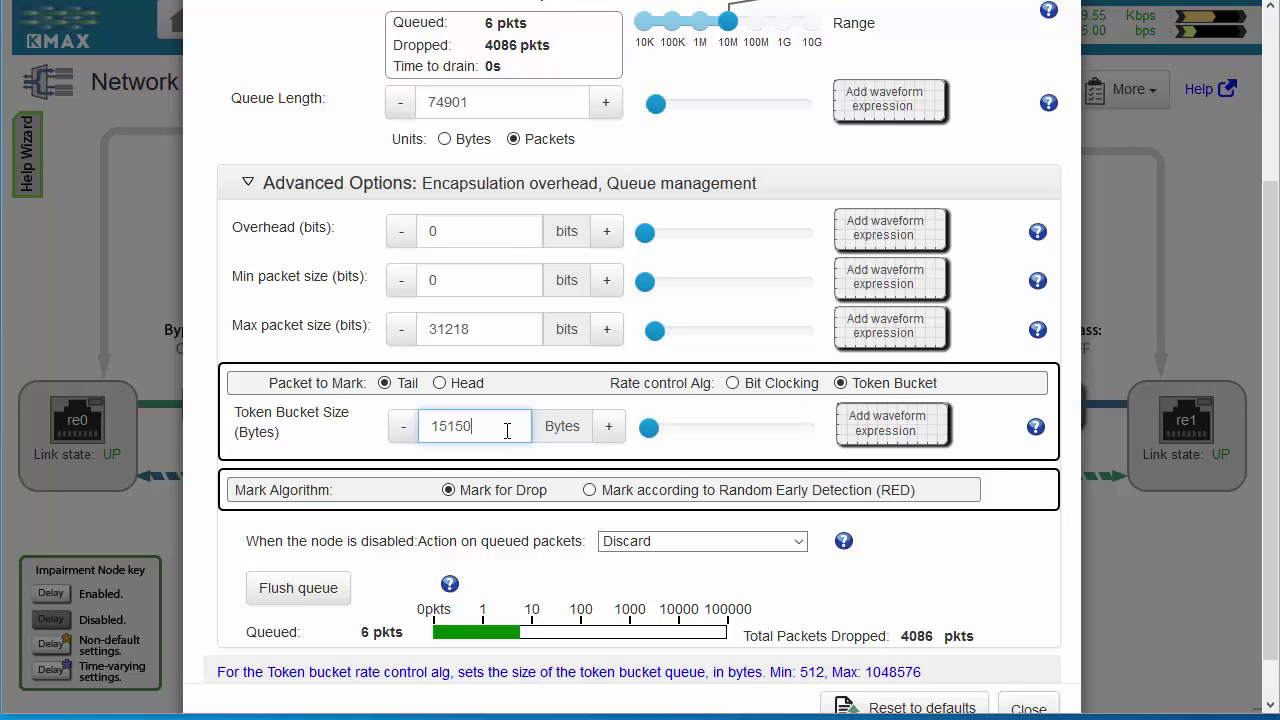
scroll(507, 430, "up", 4)
scroll(694, 309, "up", 2)
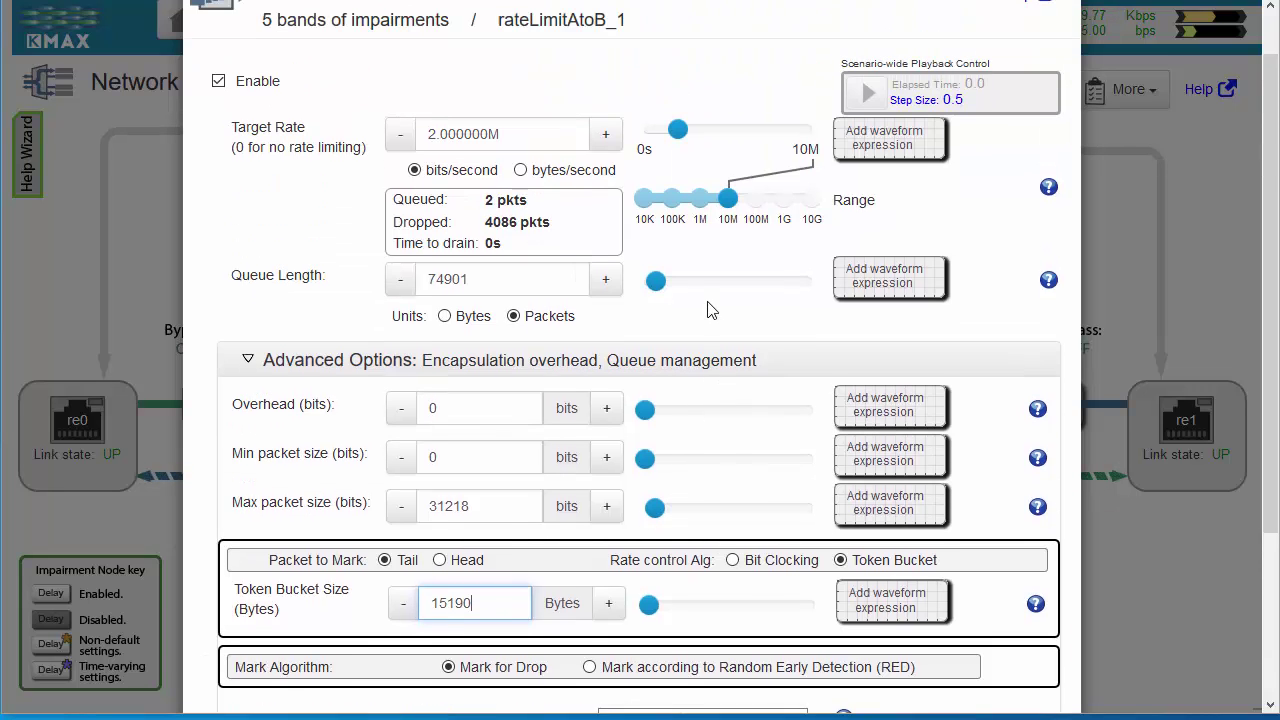
scroll(707, 311, "up", 2)
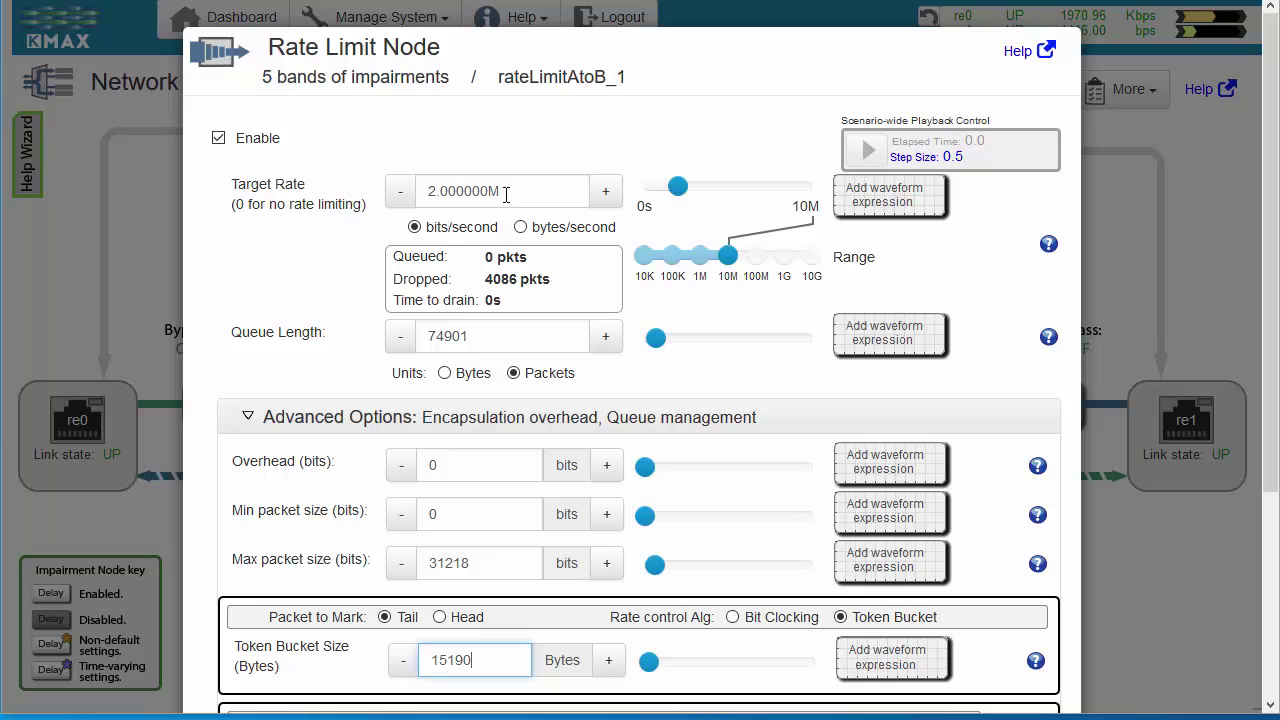
left_click(252, 258)
- Raise the Token Bucket Size to its maximum of 1048572 bytes
scroll(256, 262, "down", 4)
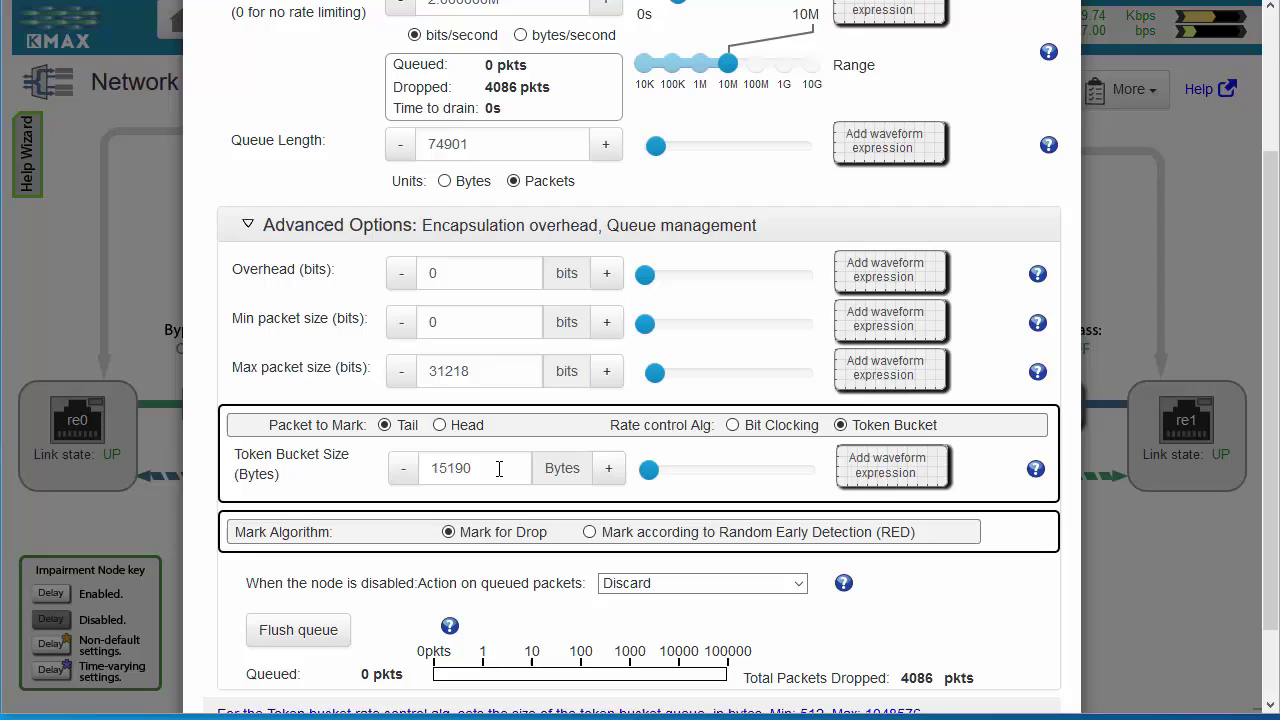
left_click(650, 472)
key("End")
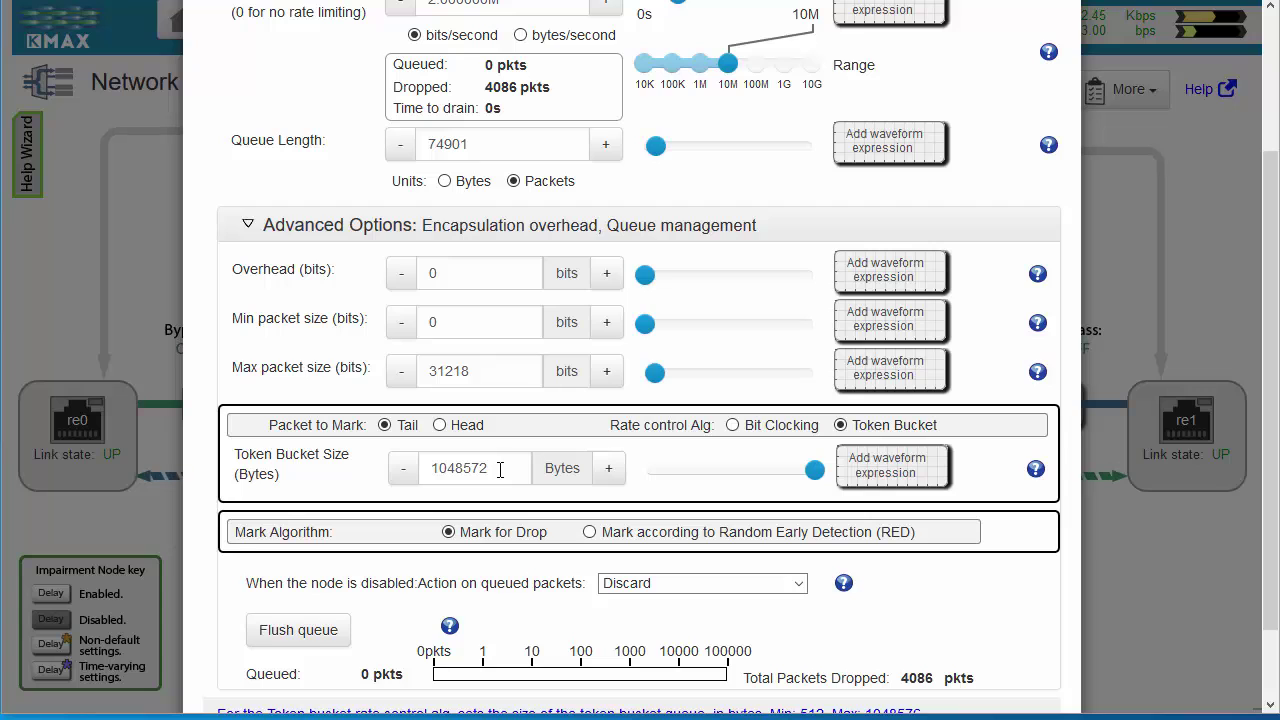
scroll(507, 472, "up", 3)
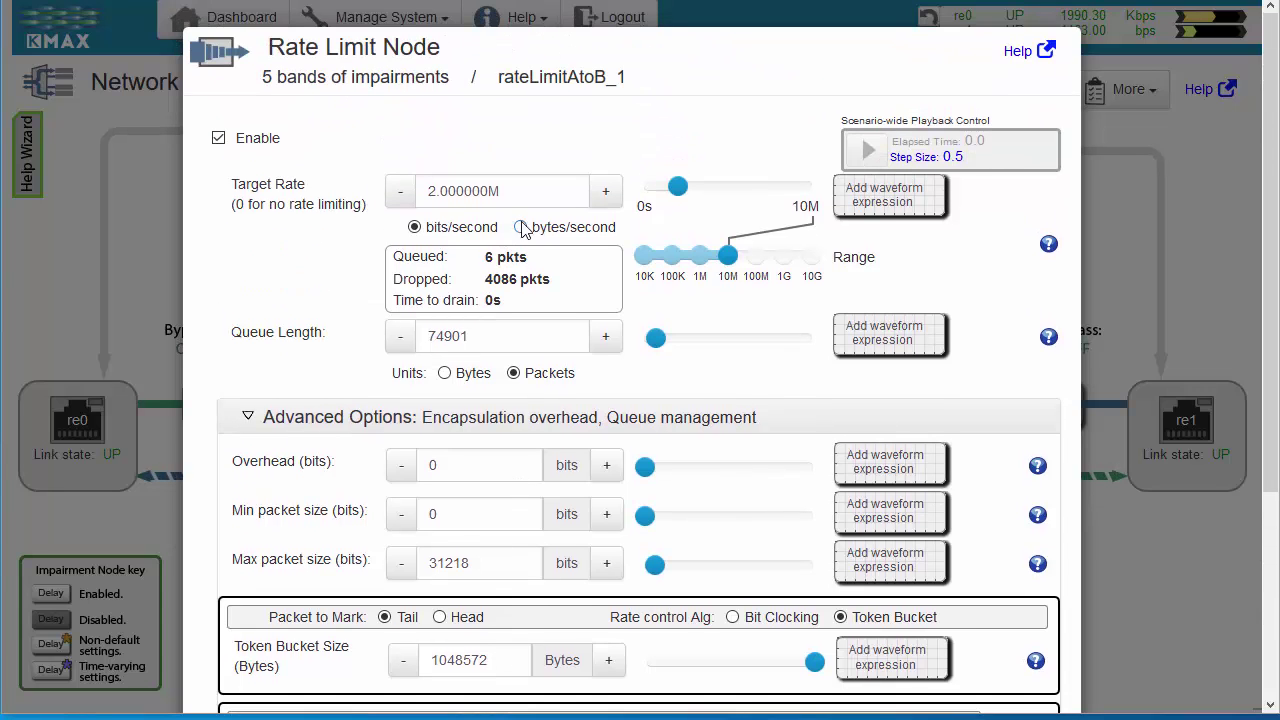
- Lower the target rate from 2M to 1M bits/second
left_click(514, 190)
type("1")
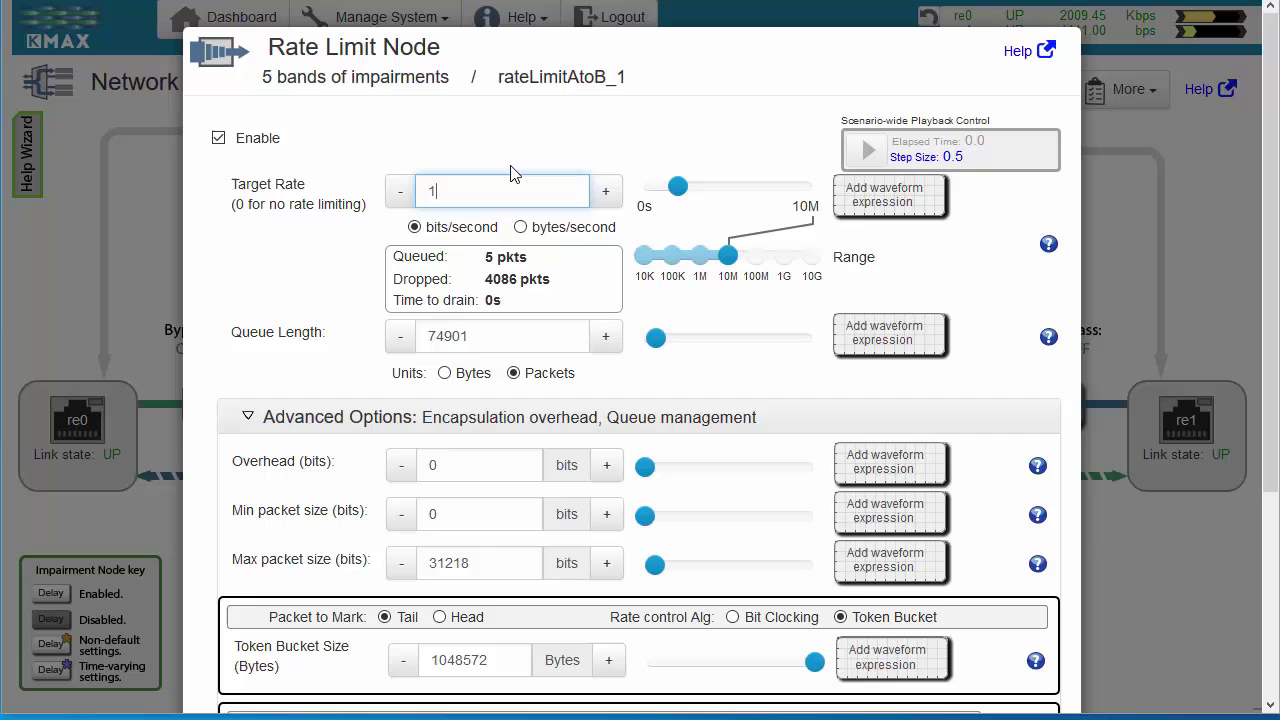
type("M")
key("Return")
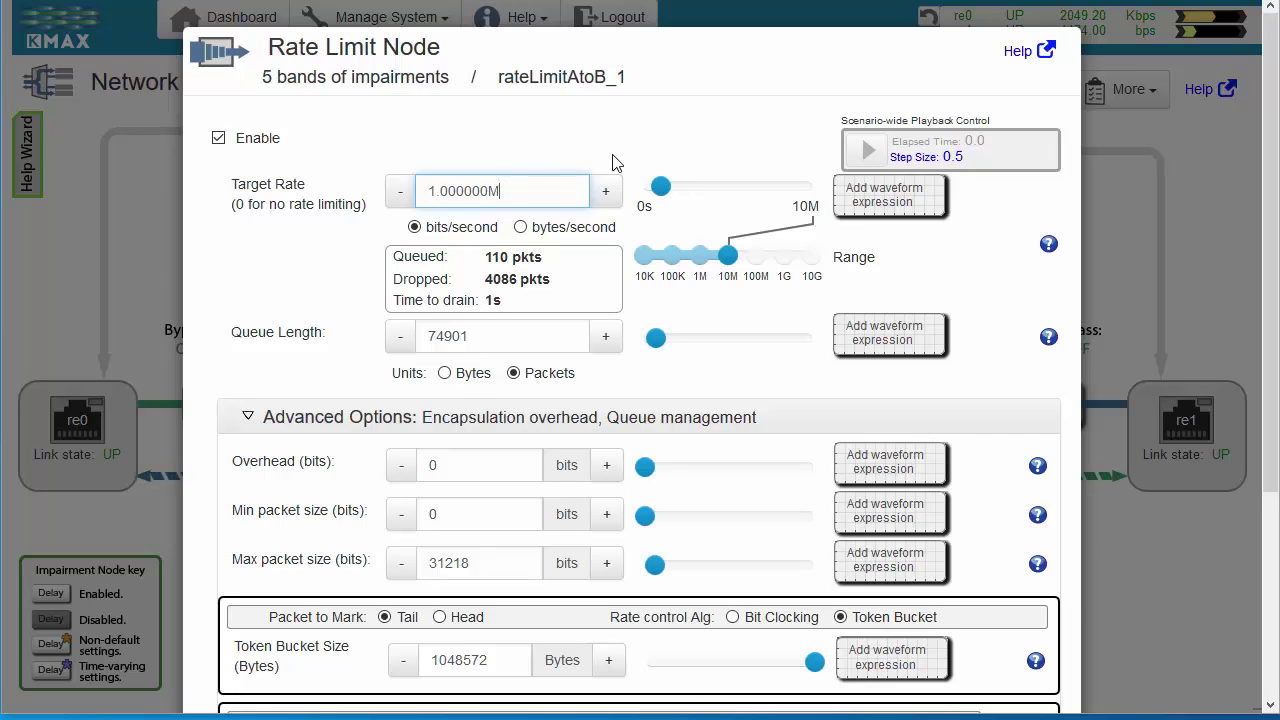
scroll(740, 364, "down", 3)
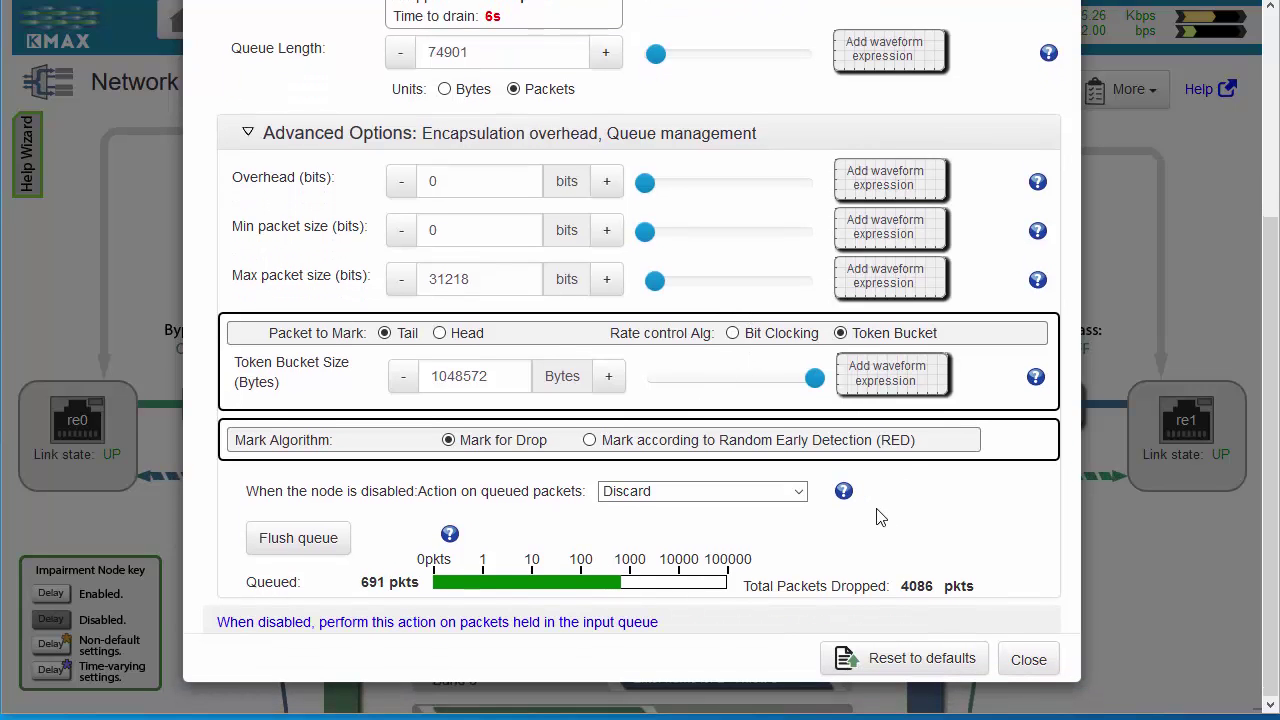
scroll(880, 515, "up", 2)
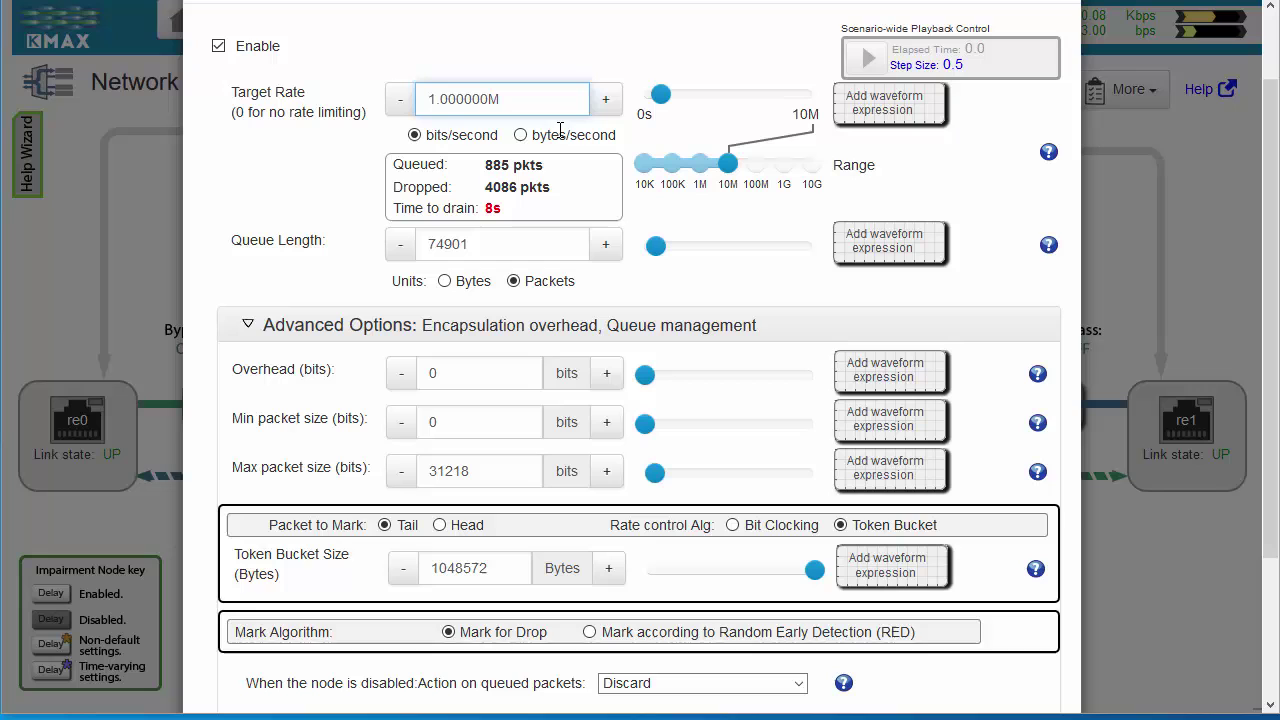
scroll(778, 404, "down", 2)
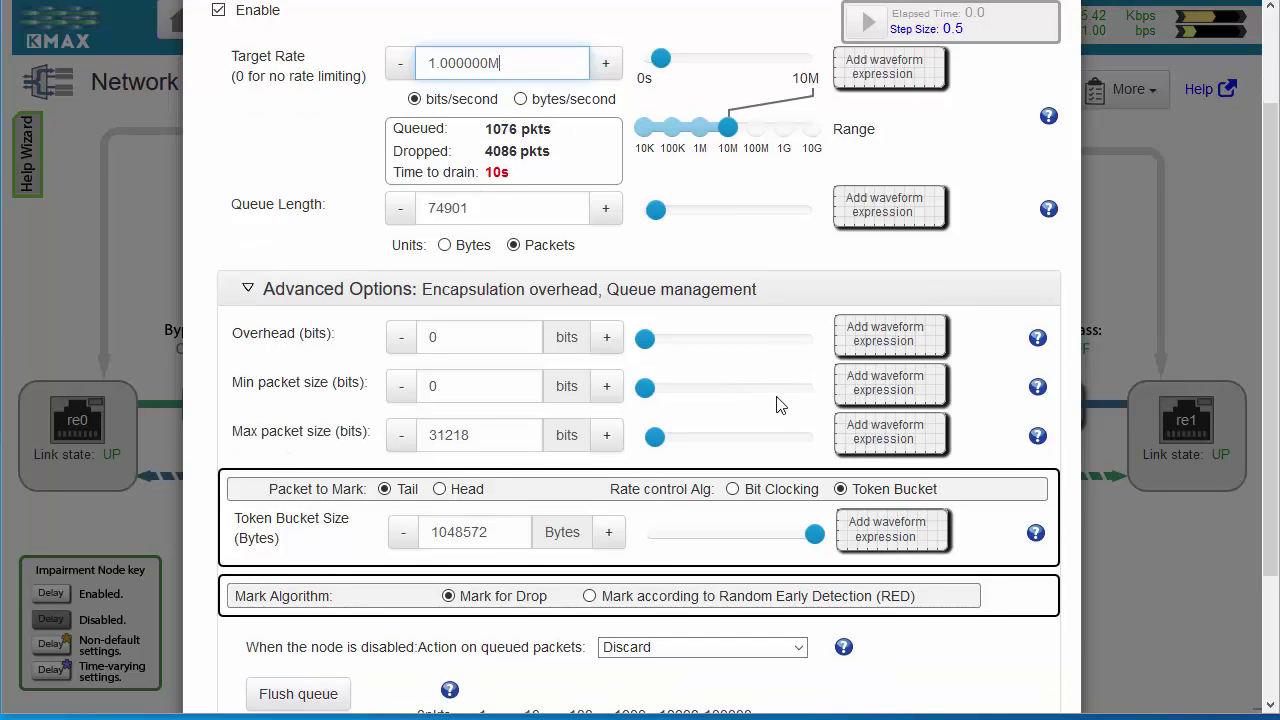
scroll(780, 404, "down", 3)
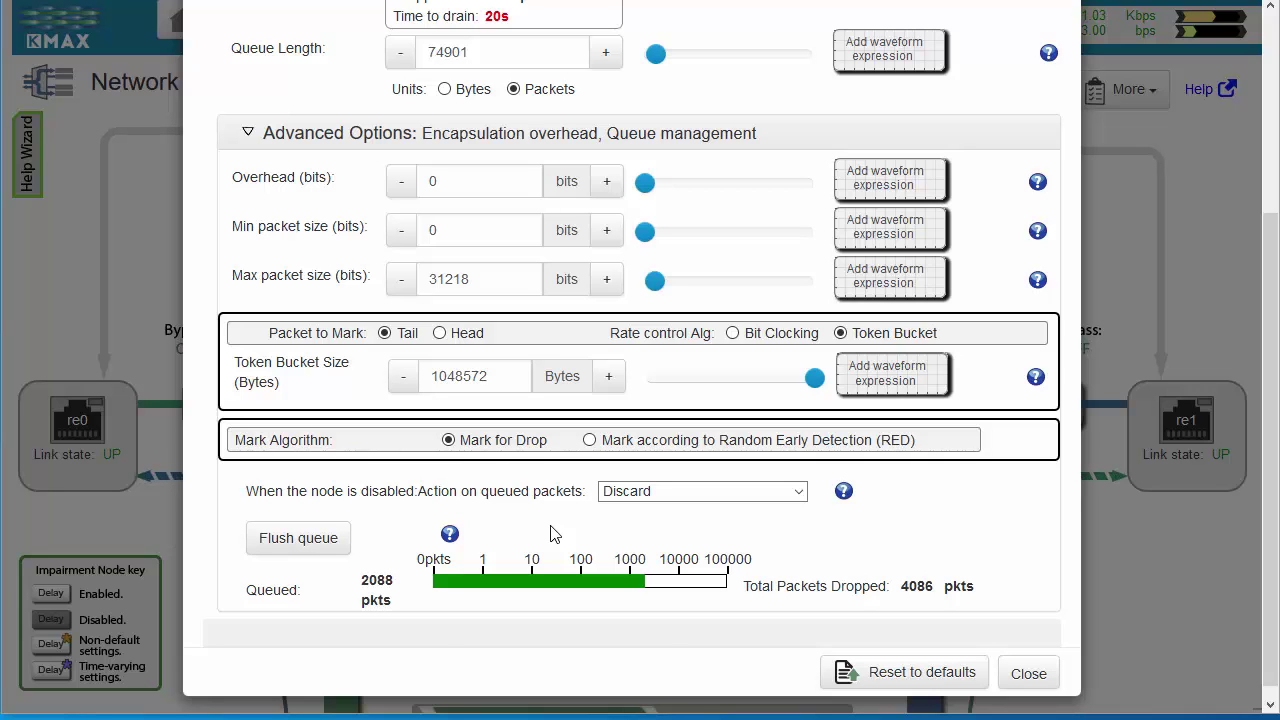
- Leave the token bucket size unchanged and flush the queued packets
double_click(462, 374)
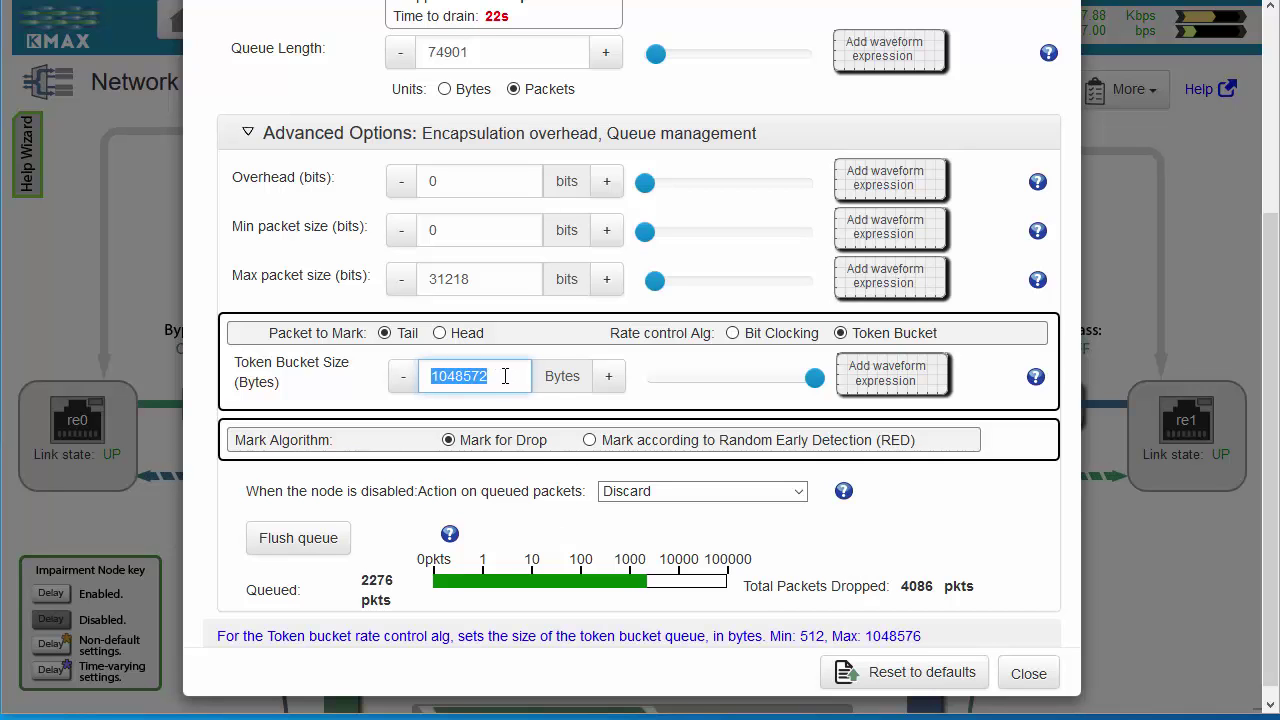
left_click(505, 376)
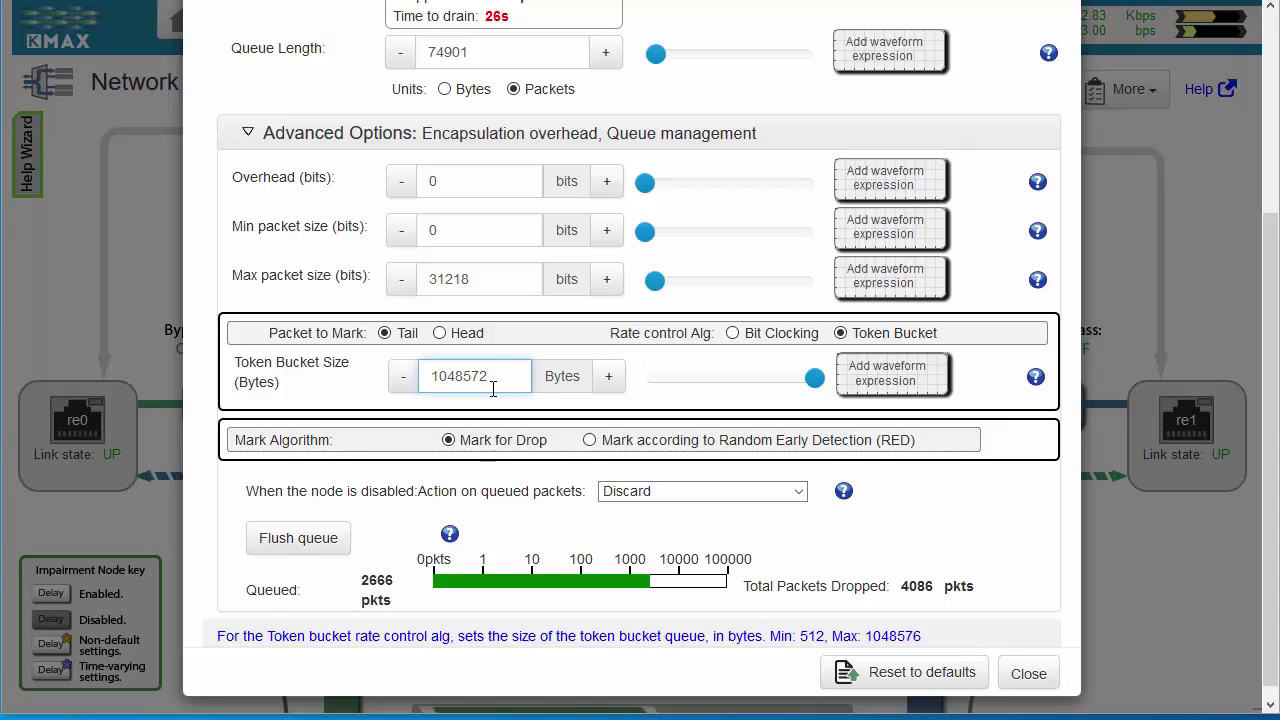
left_click(900, 528)
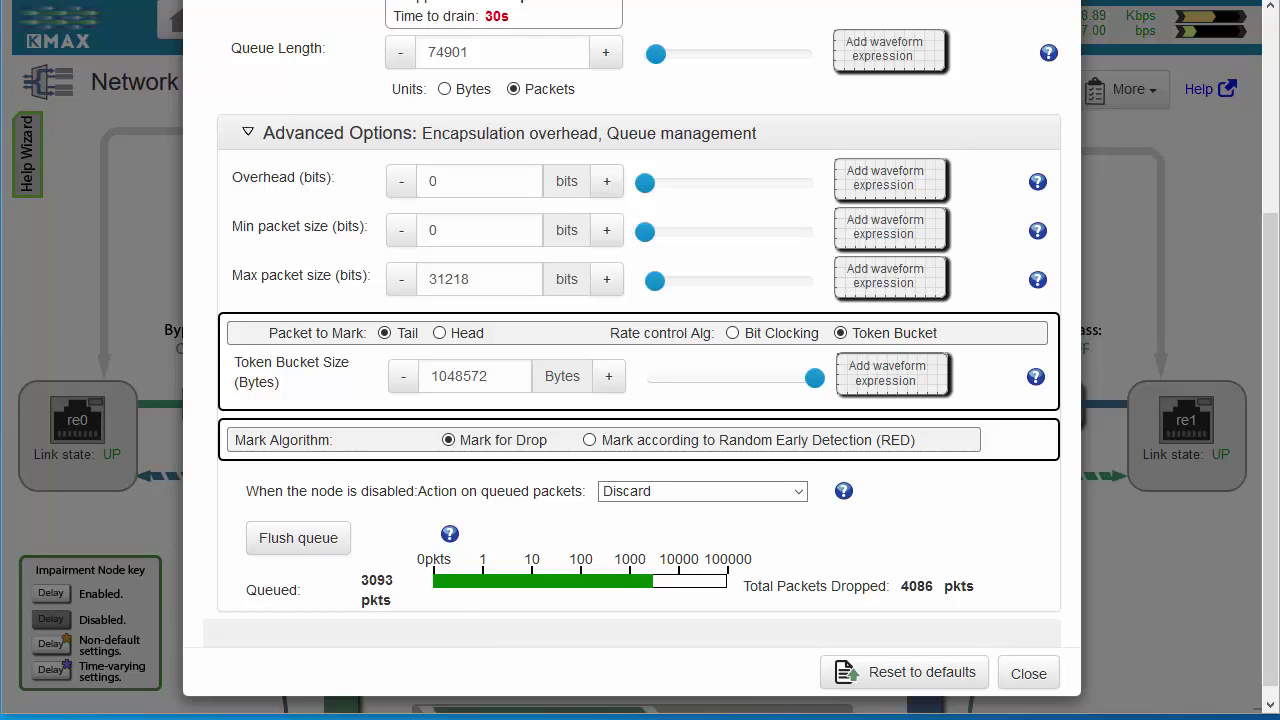
left_click(295, 540)
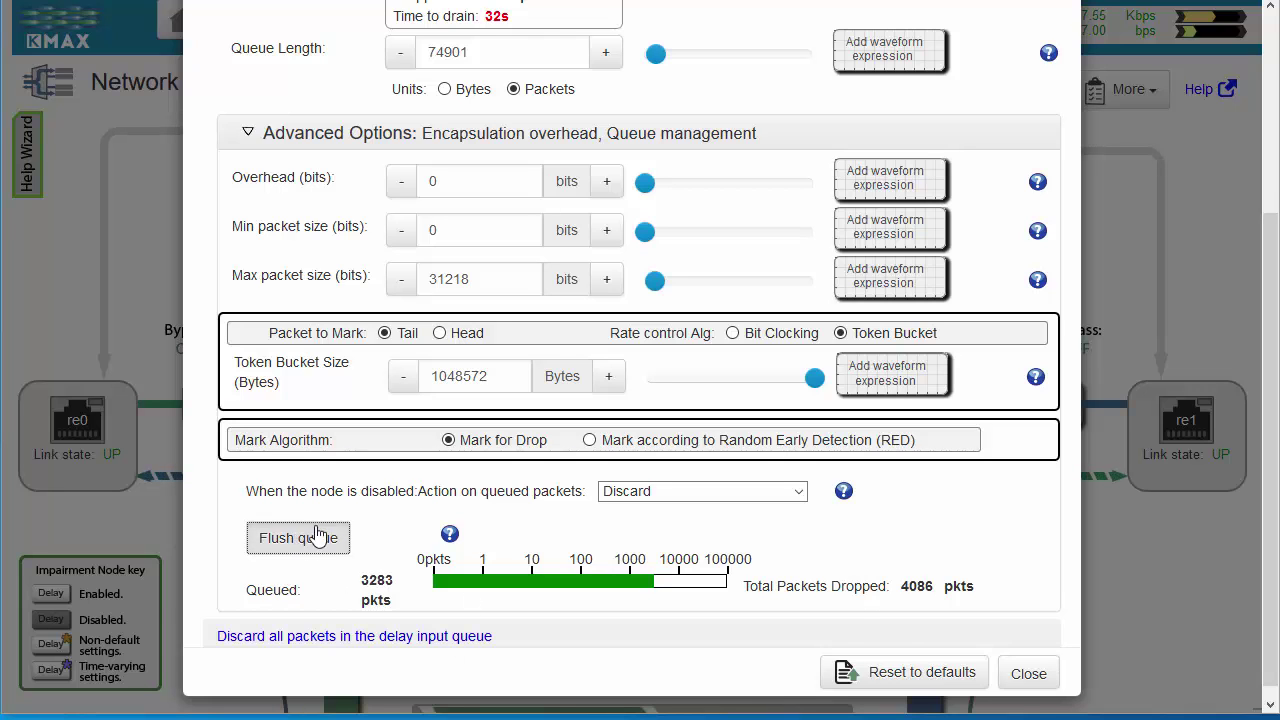
- Check PuTTY's iperf3 rate of about 978 Kbits/sec, then drag the terminal off the settings
key("alt+Tab")
left_click_drag(736, 375, 725, 287)
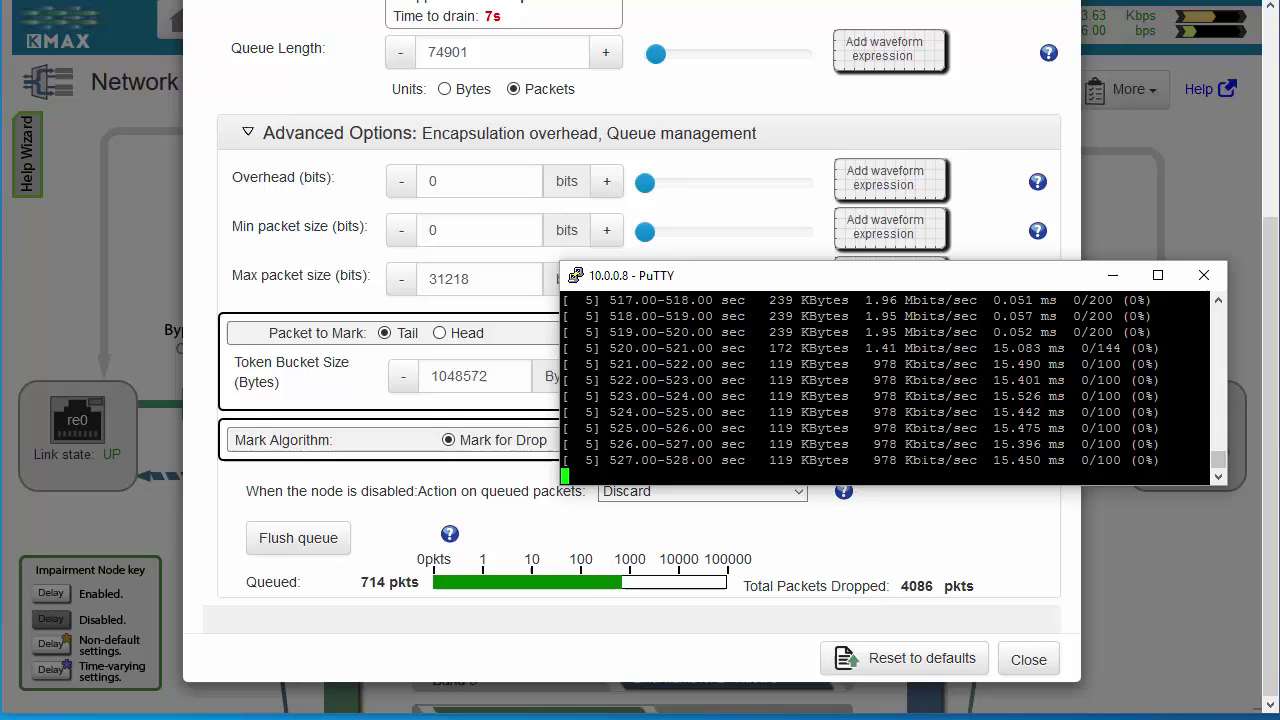
left_click_drag(930, 287, 1200, 718)
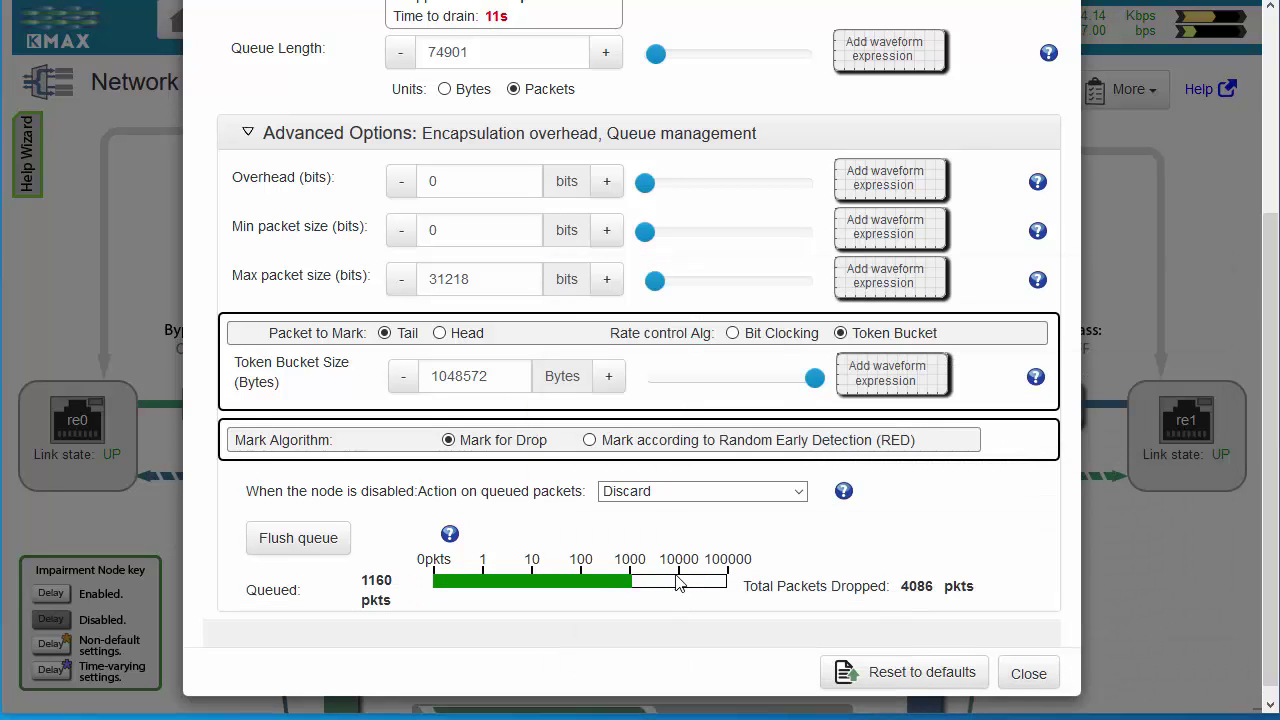
- Select the Bit Clocking radio under Rate control Alg instead of Token Bucket
left_click(731, 333)
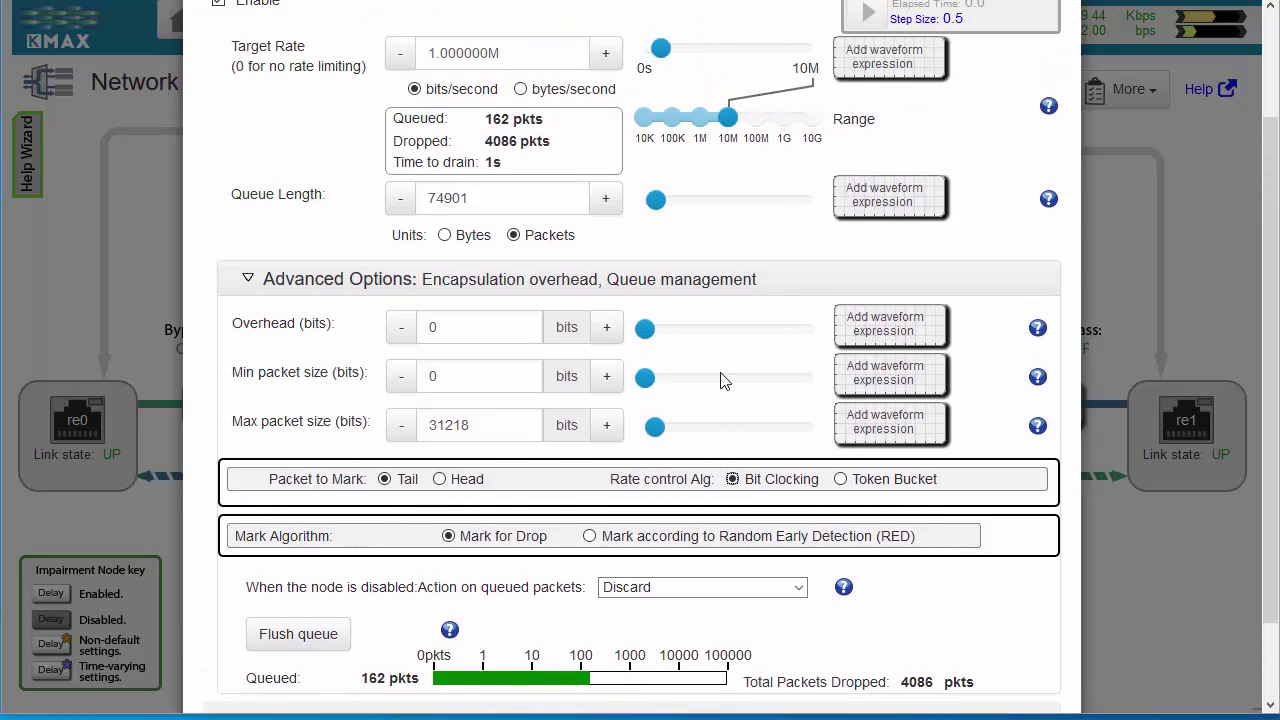
scroll(668, 371, "up", 5)
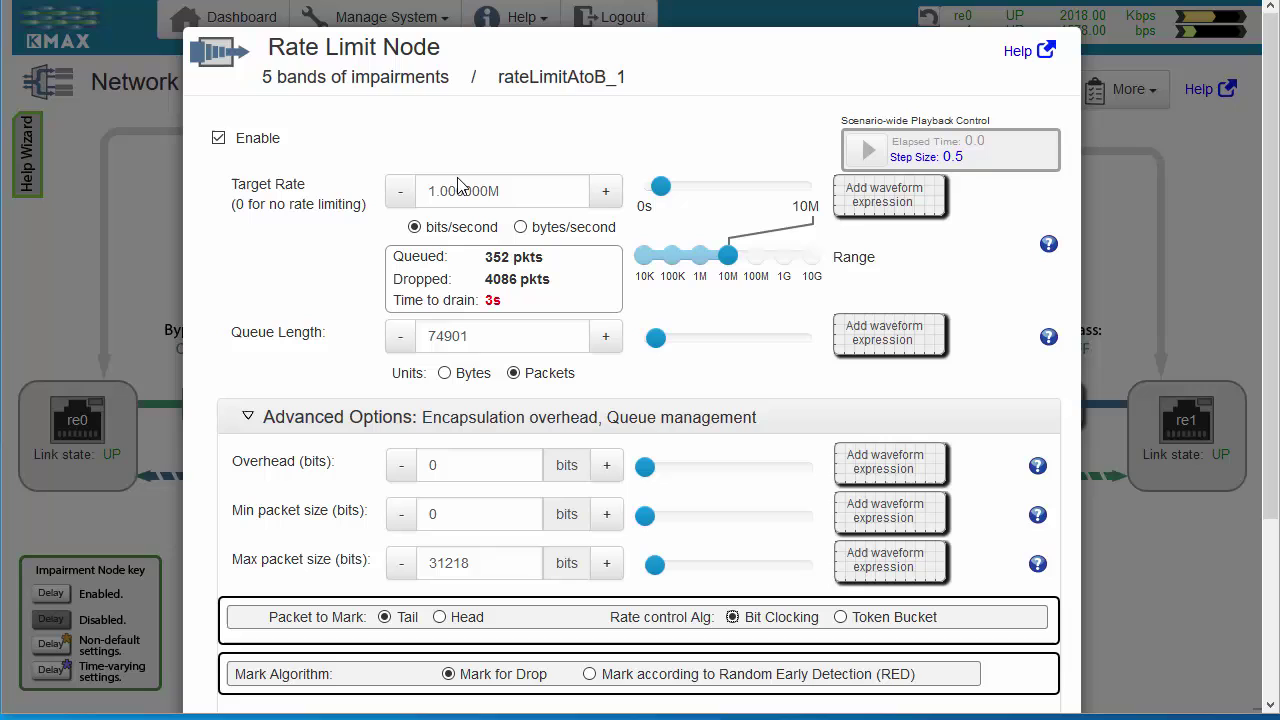
scroll(344, 305, "down", 3)
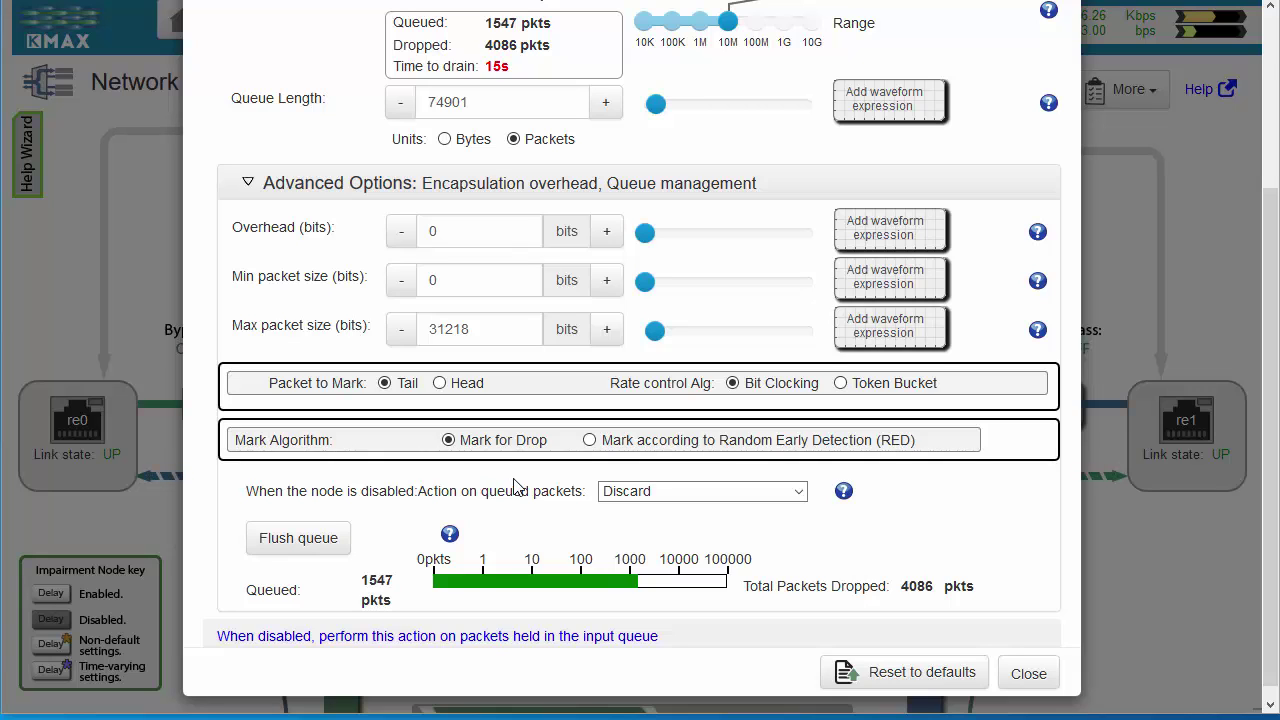
- Enable Random Early Detection and scroll down to its 20–40 packet thresholds and weight
left_click(589, 441)
scroll(583, 448, "down", 2)
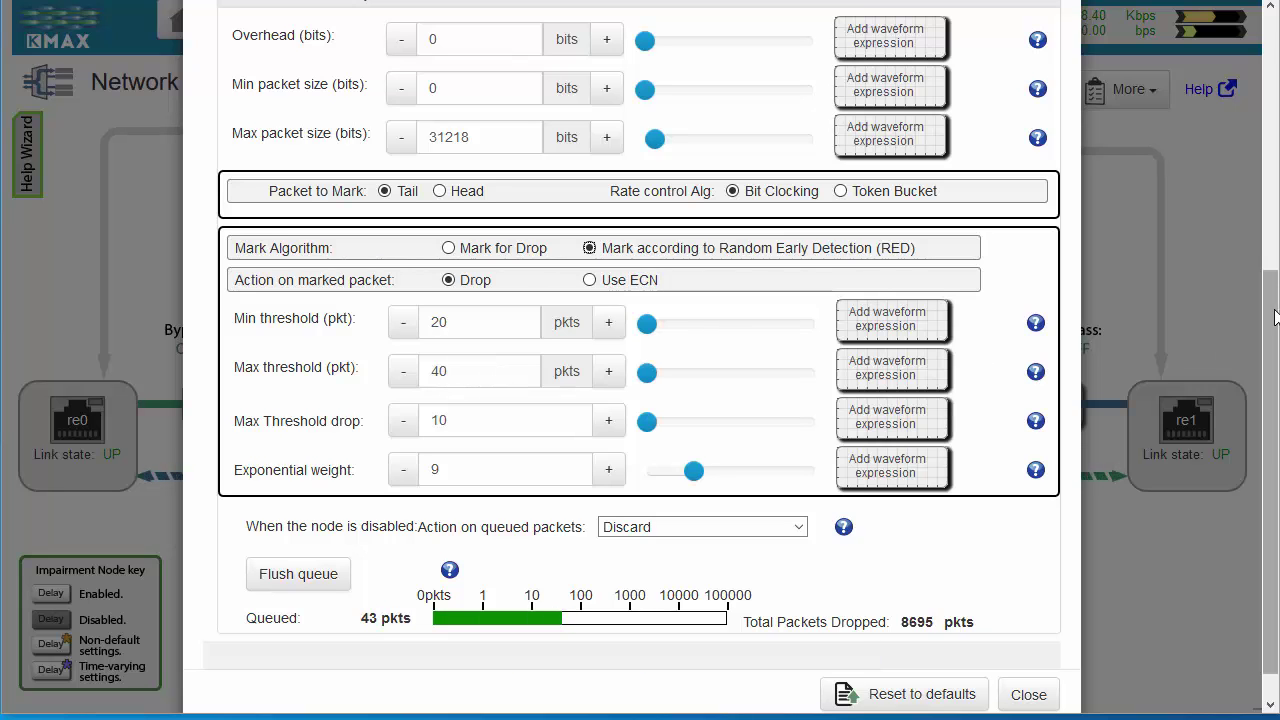
left_click_drag(1272, 317, 1273, 128)
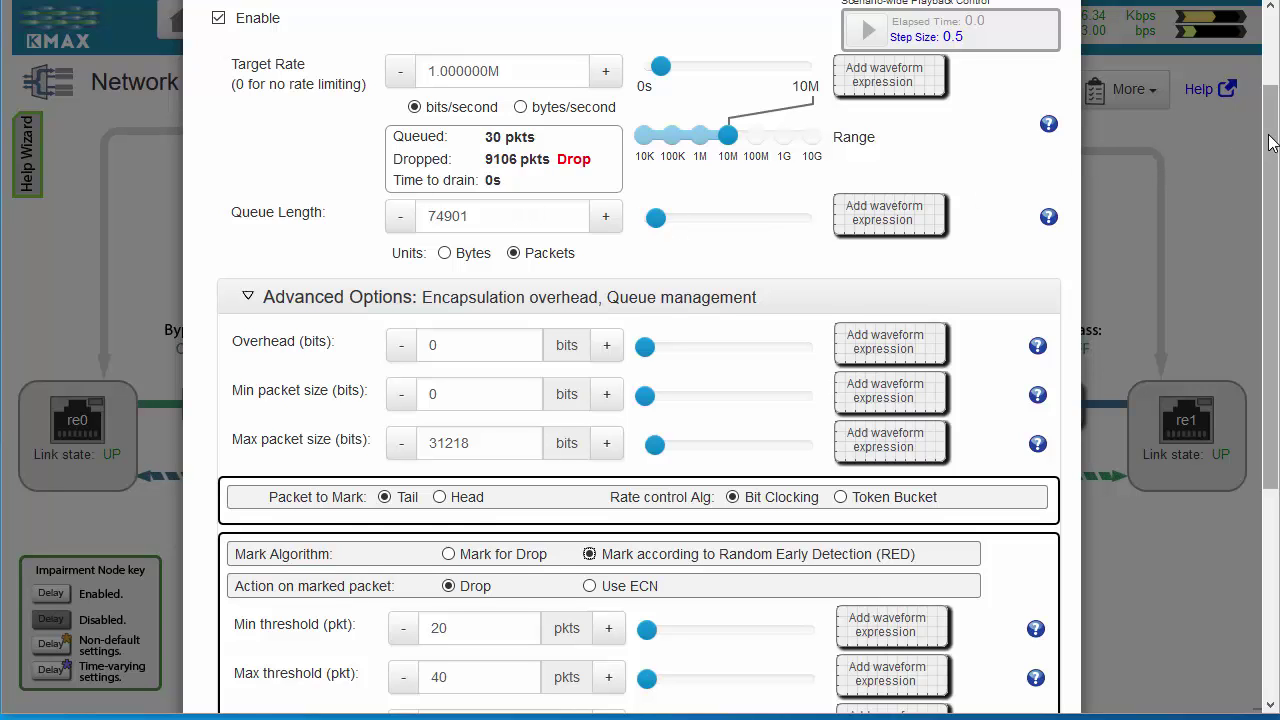
scroll(1272, 150, "down", 1)
scroll(1272, 150, "down", 2)
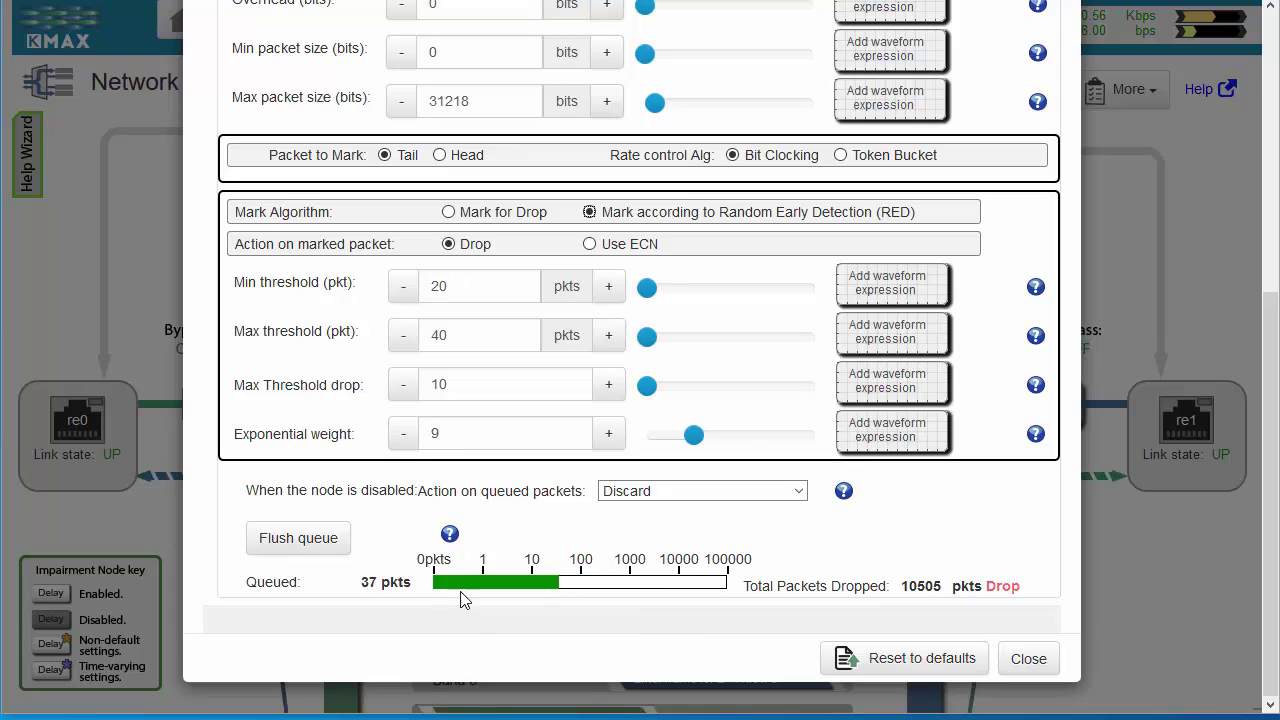
- Change the RED Max Threshold drop from 10 to 1 and Exponential weight from 9 to 3
double_click(469, 384)
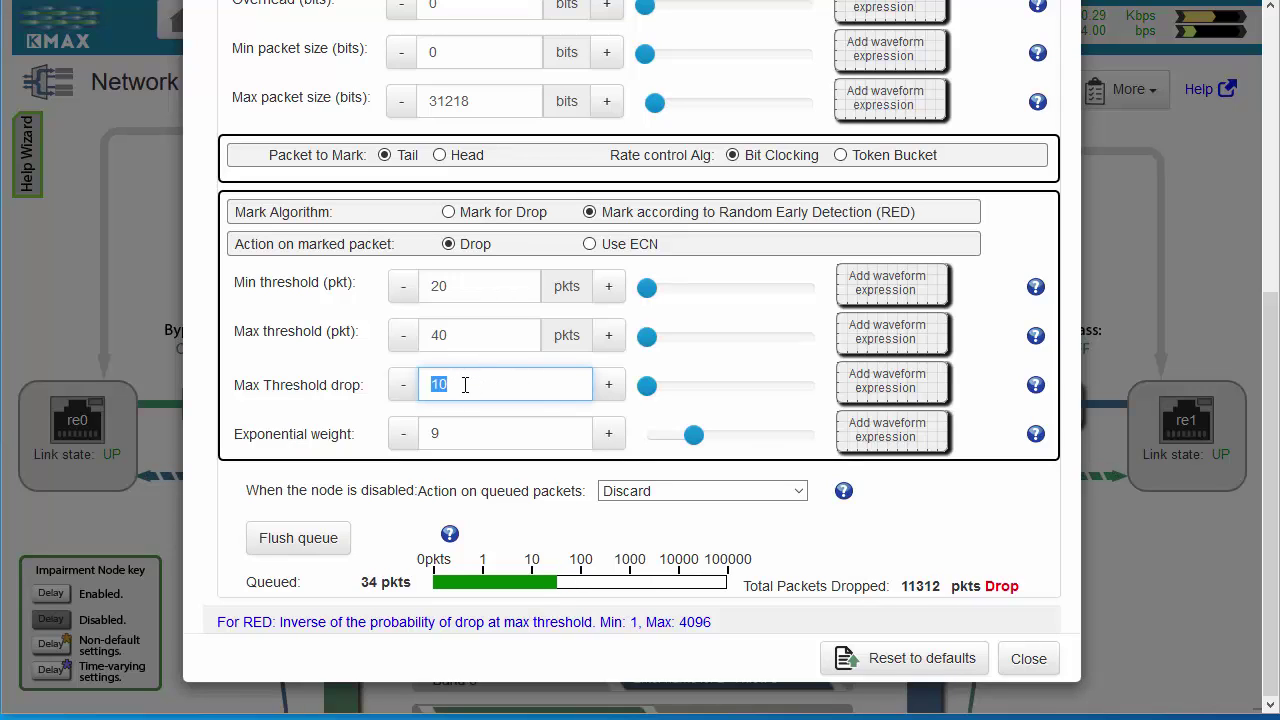
left_click(470, 386)
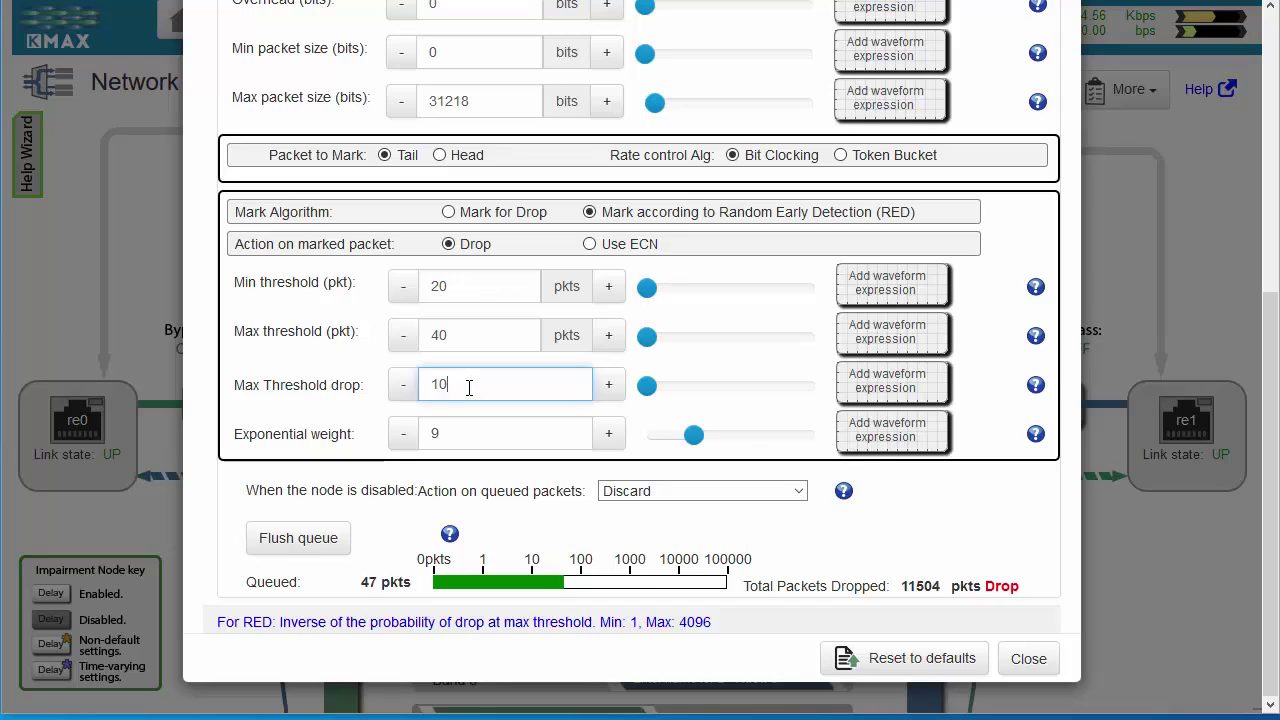
double_click(480, 389)
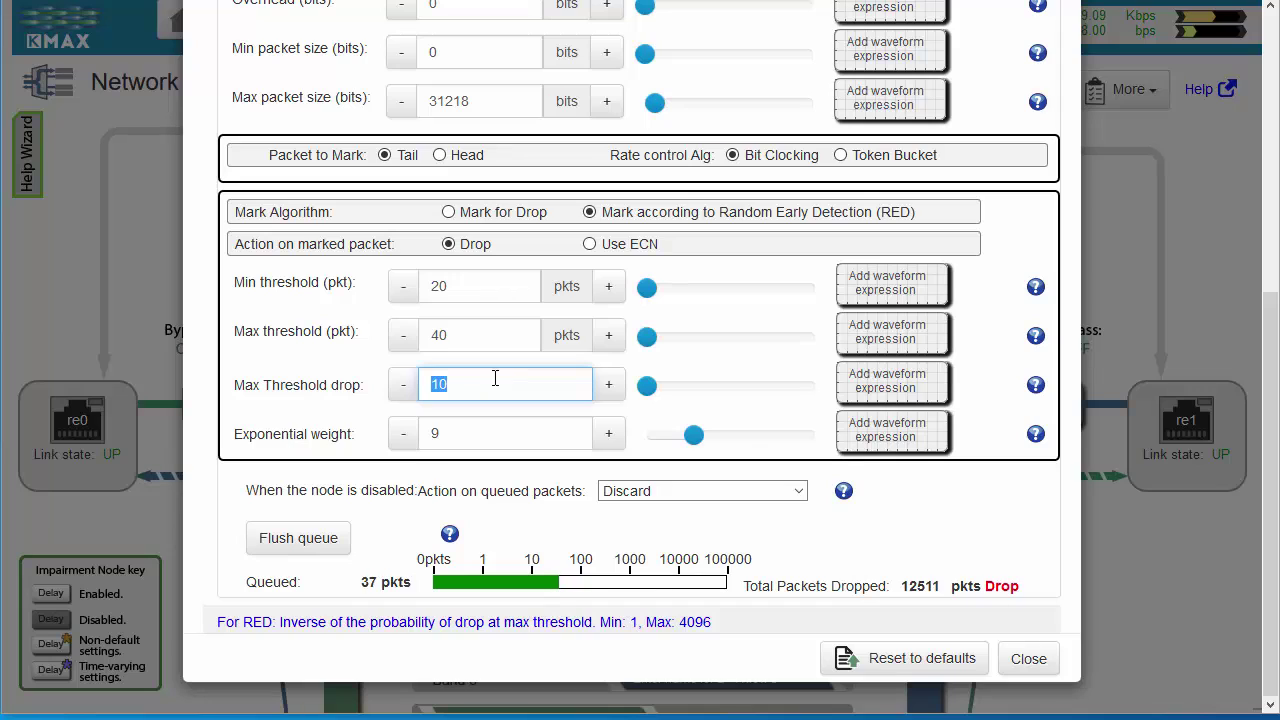
type("1")
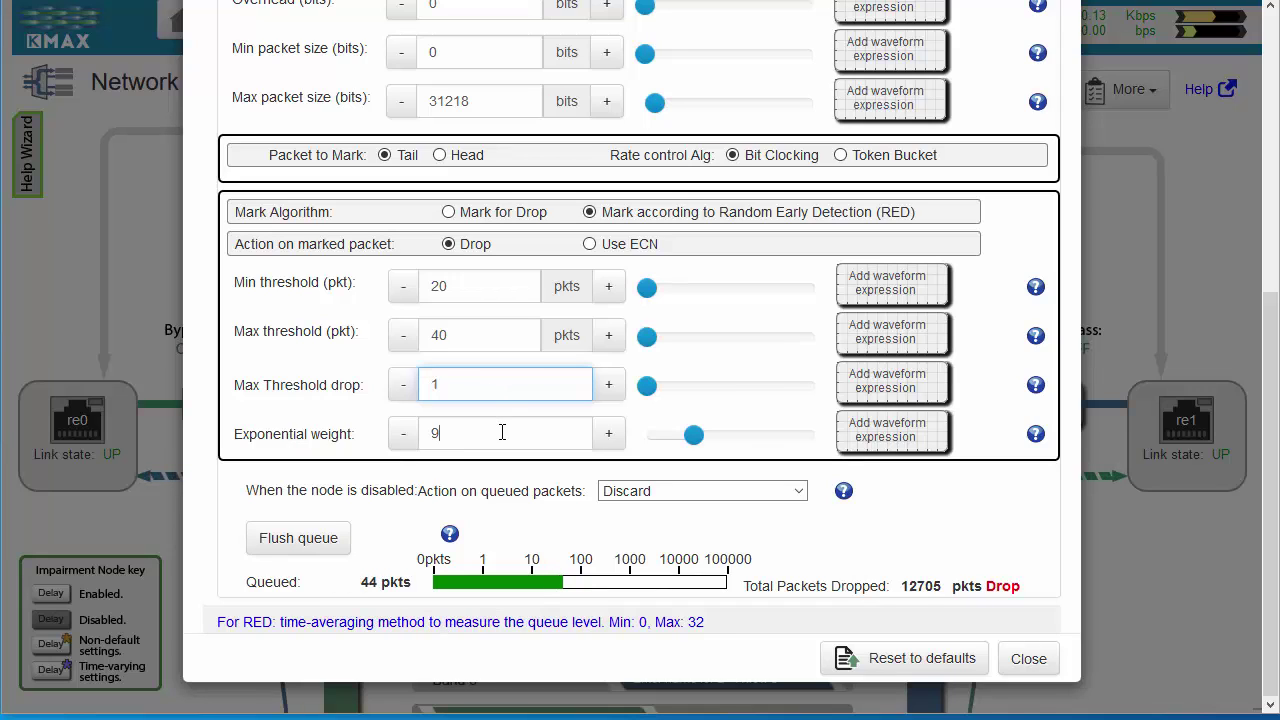
double_click(502, 432)
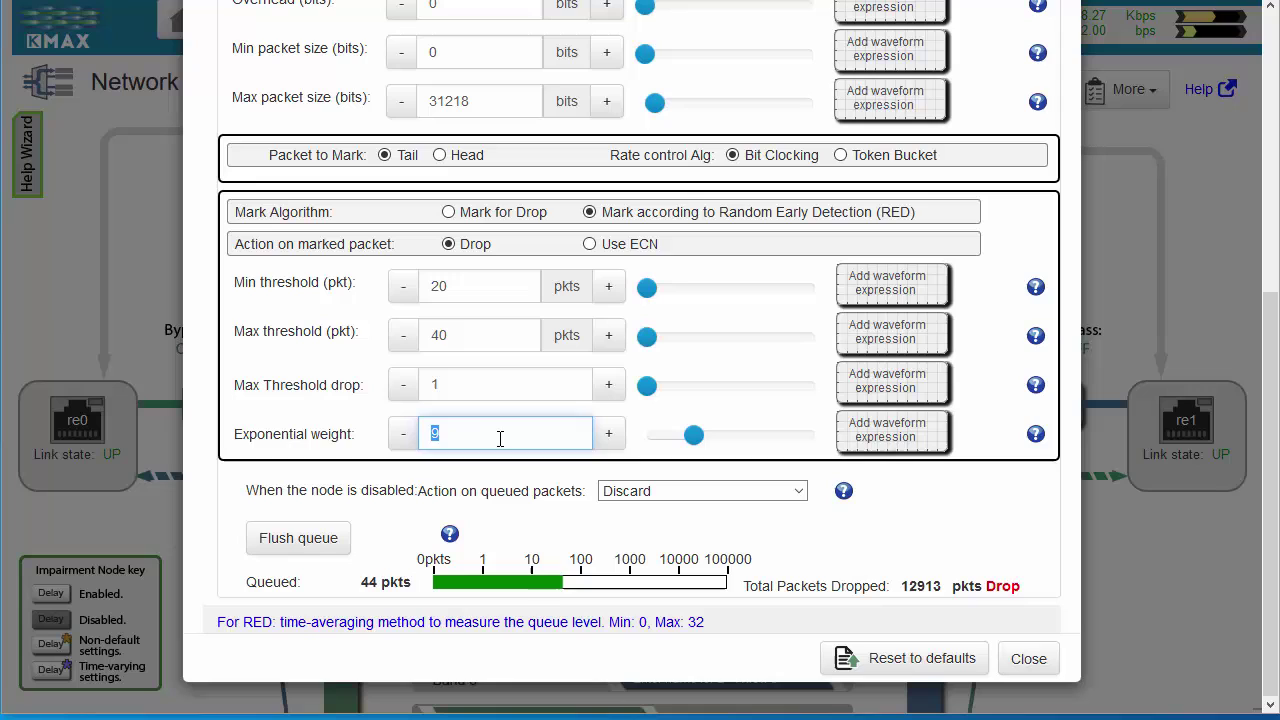
type("3")
left_click(480, 384)
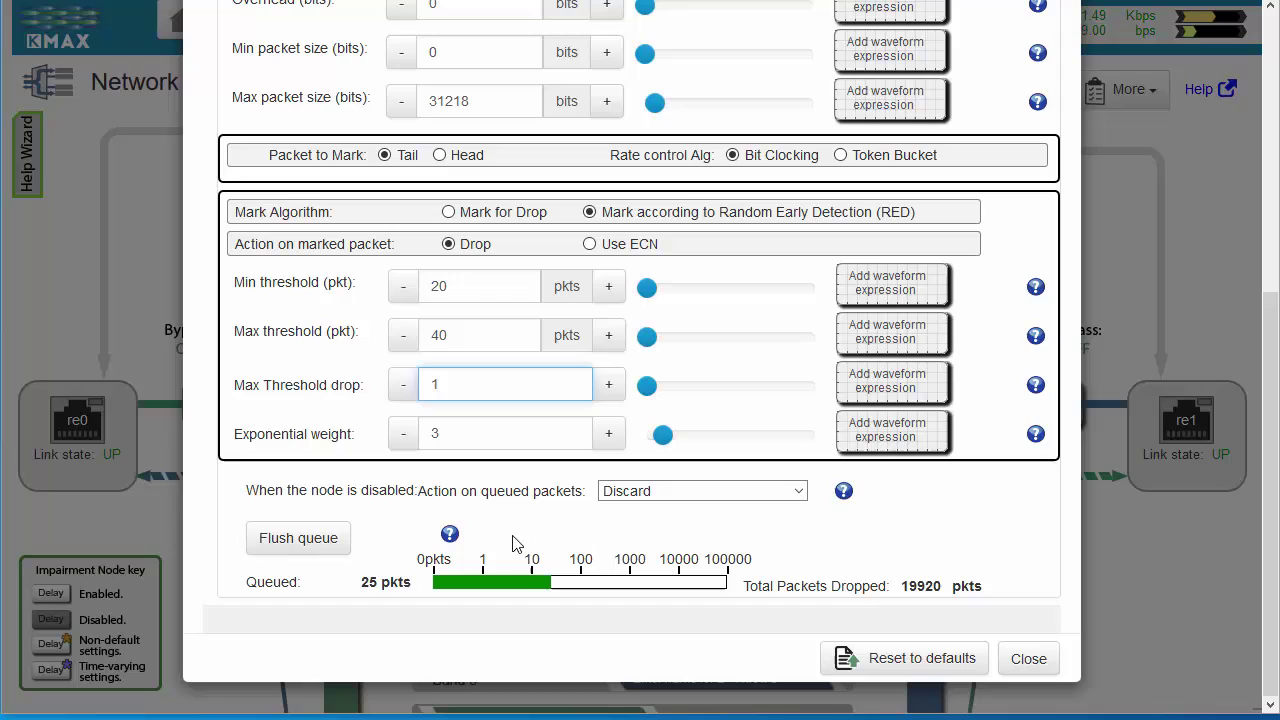
- Try an exponential weight of 0, then commit a weight of 3
double_click(487, 434)
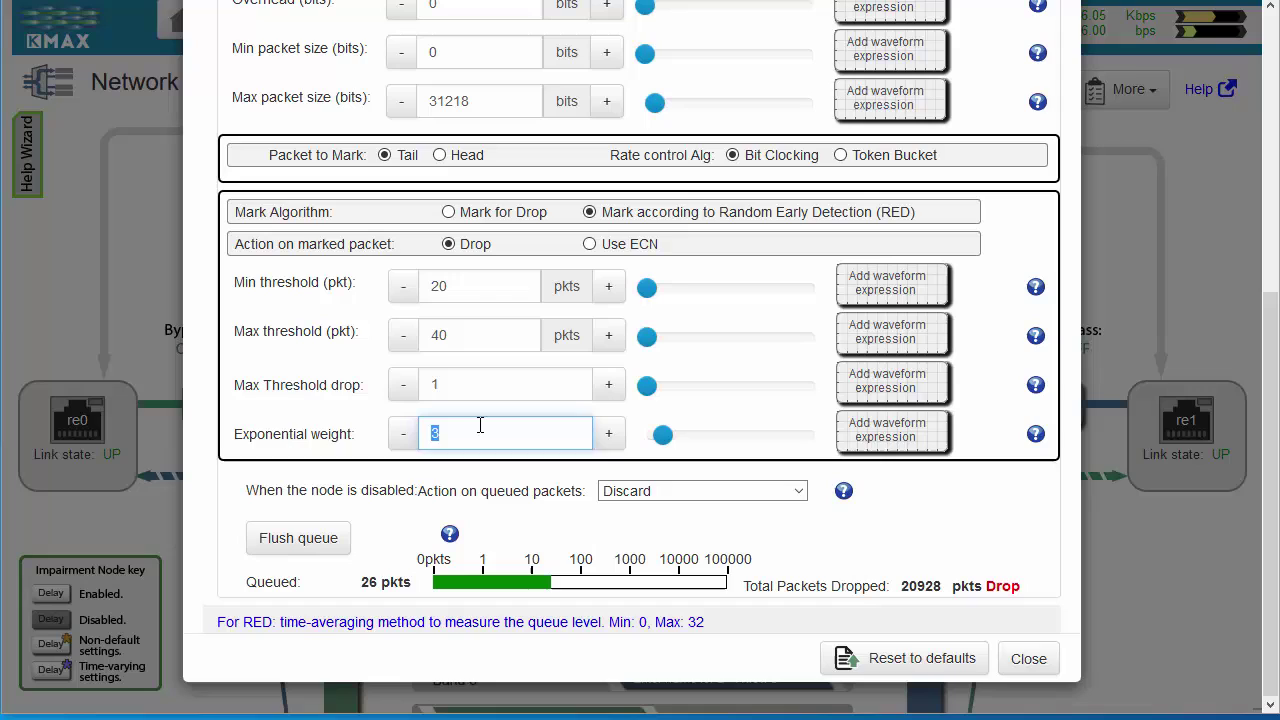
type("0")
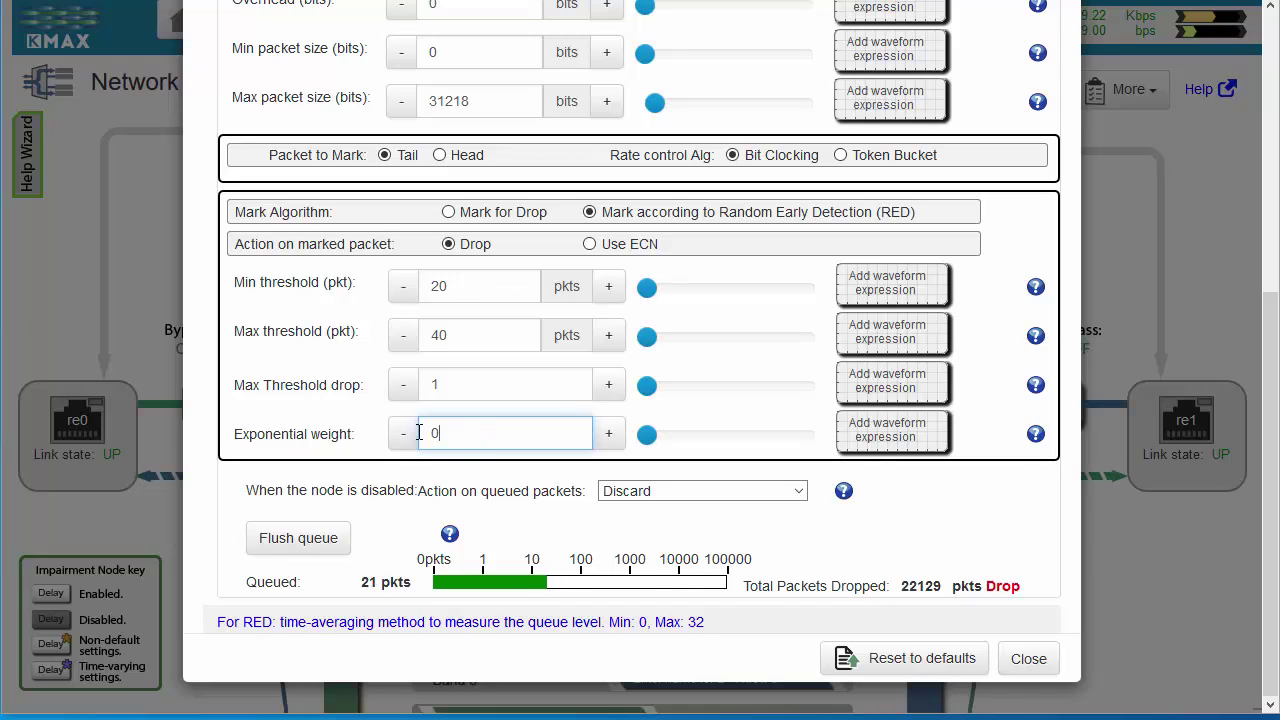
double_click(447, 424)
type("3")
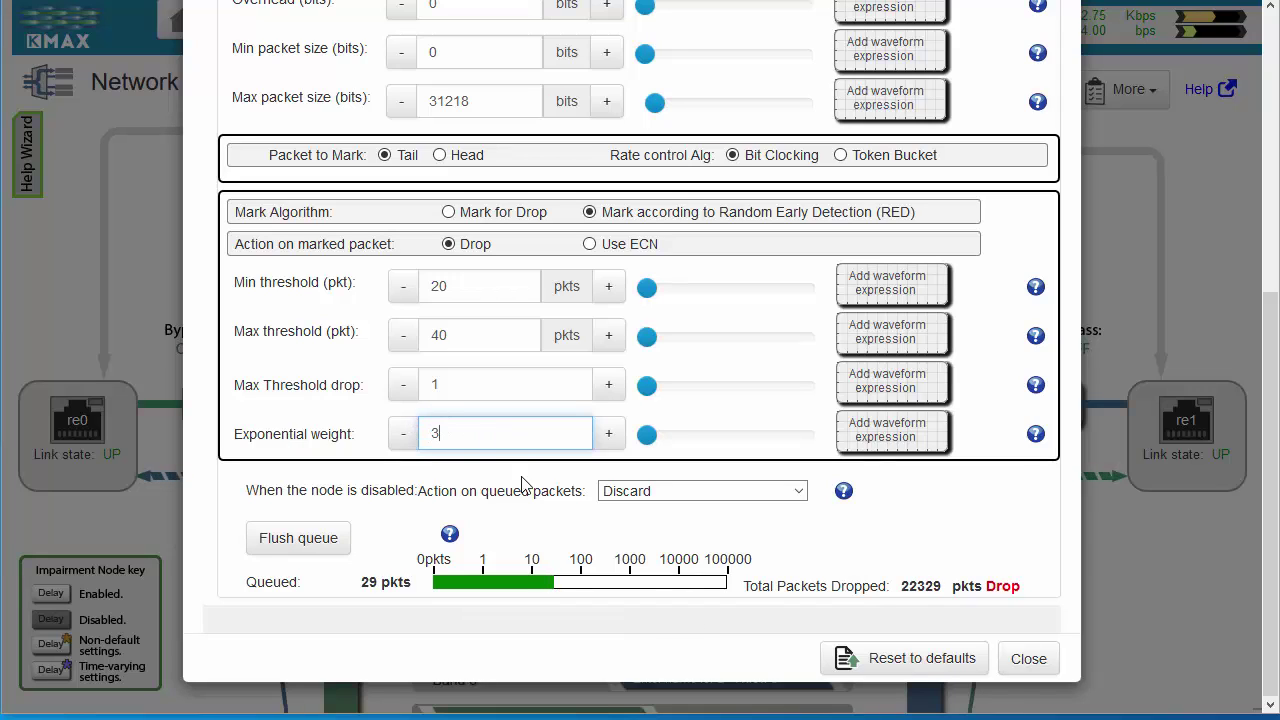
left_click(410, 486)
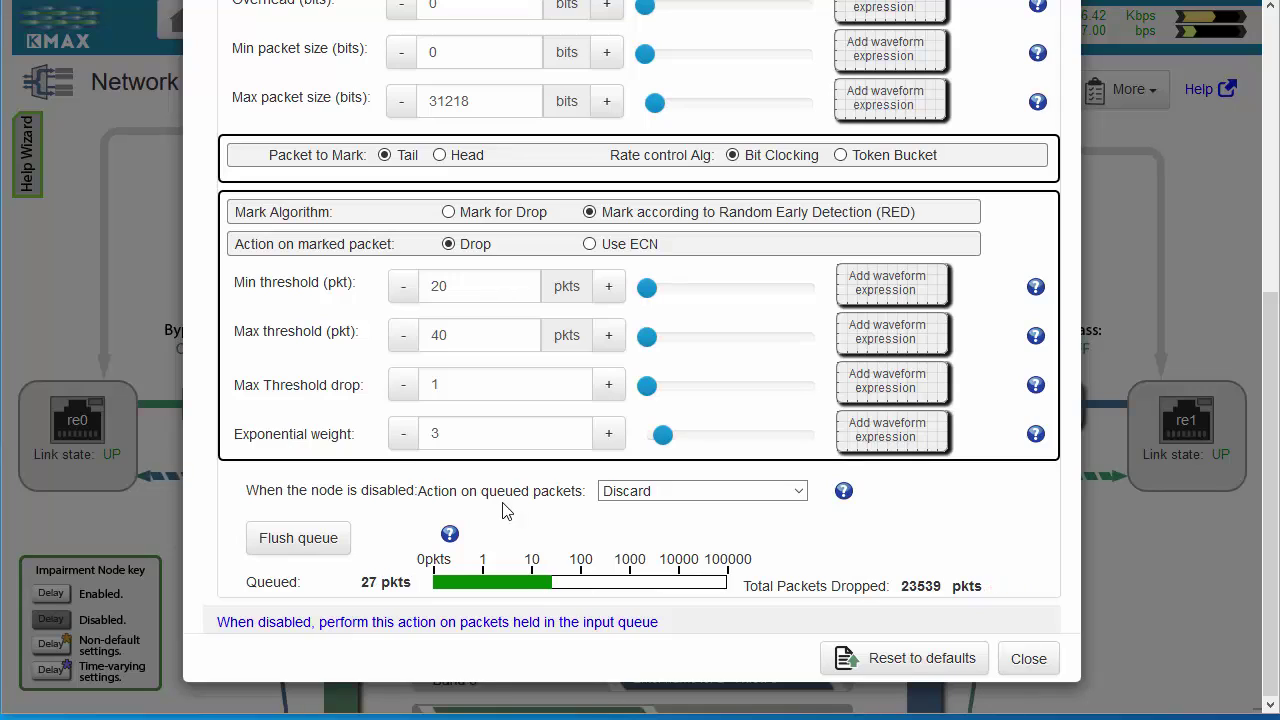
- Change the RED exponential weight from 3 to 6
double_click(433, 432)
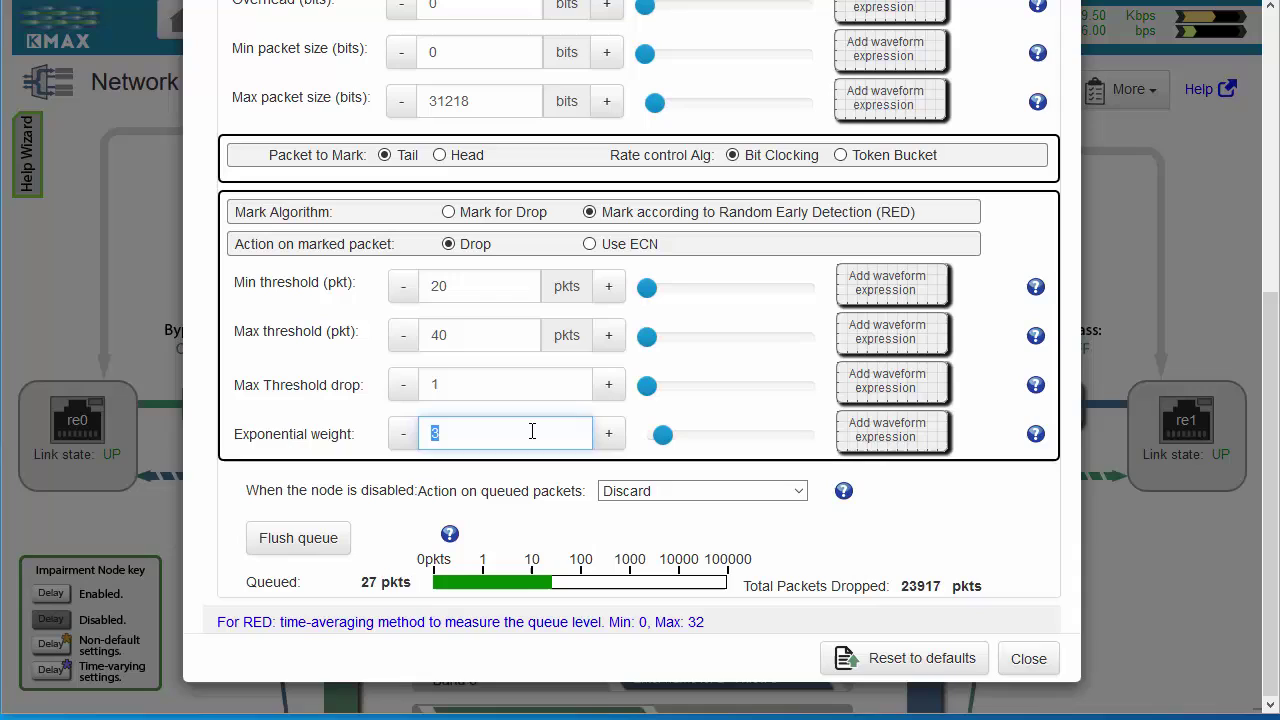
type("6")
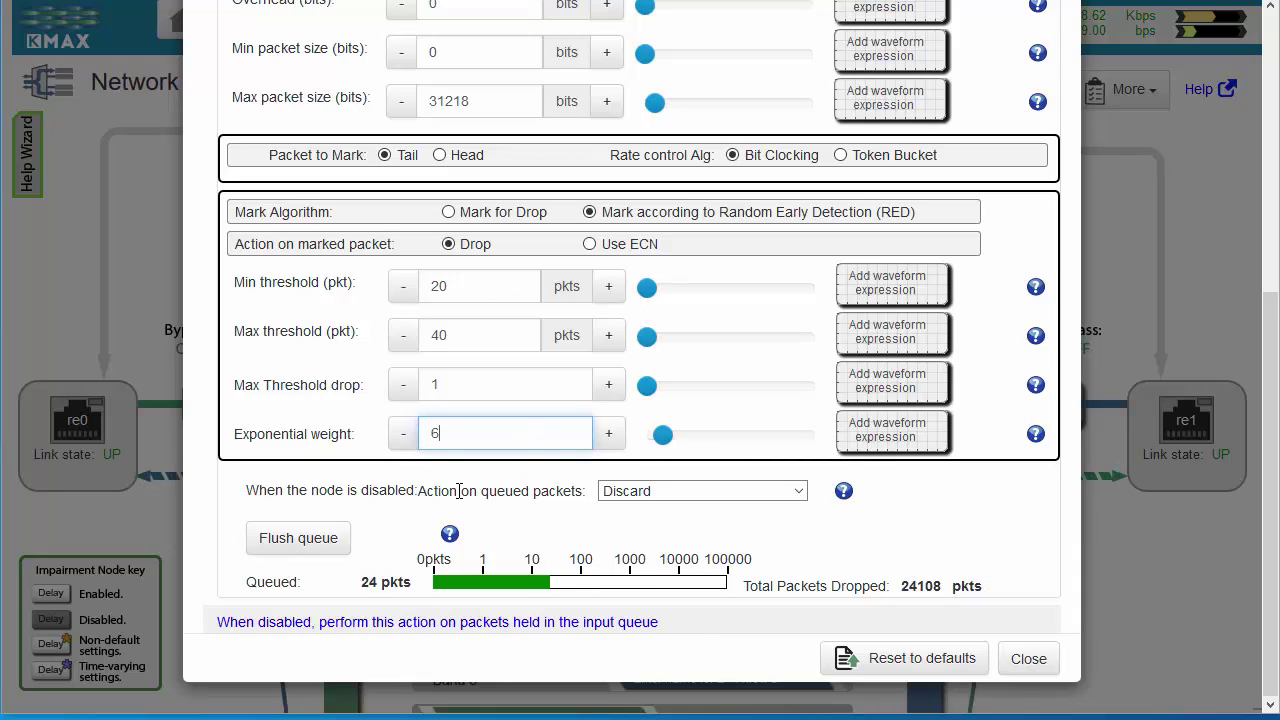
left_click(212, 487)
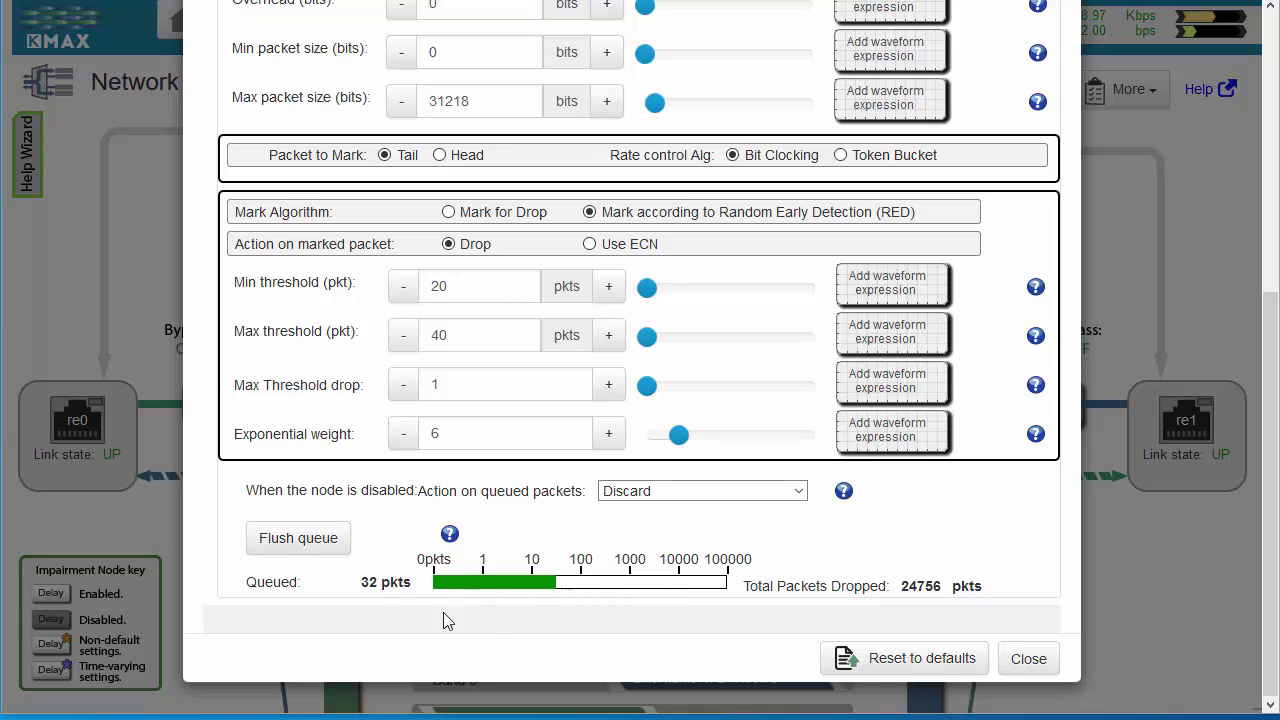
mouse_move(471, 434)
- Toggle the Rate Limit node's Enable setting off and back on, leaving it enabled
scroll(873, 545, "up", 5)
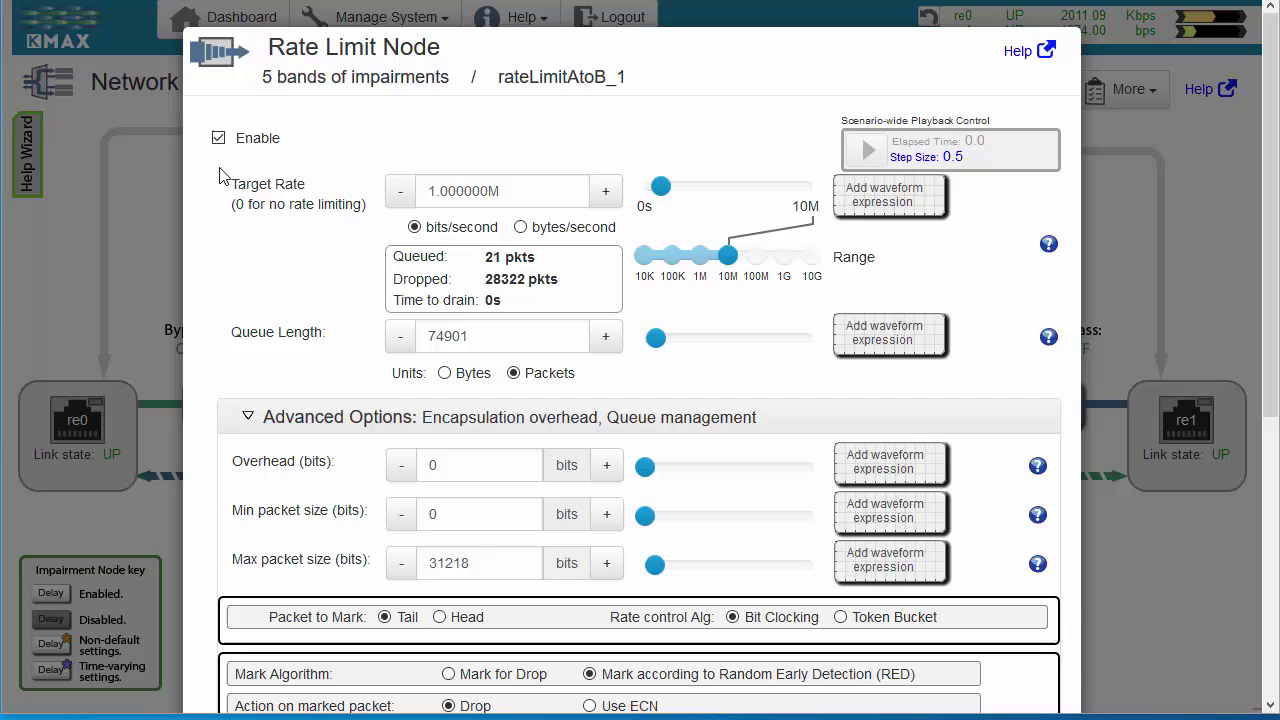
left_click(219, 140)
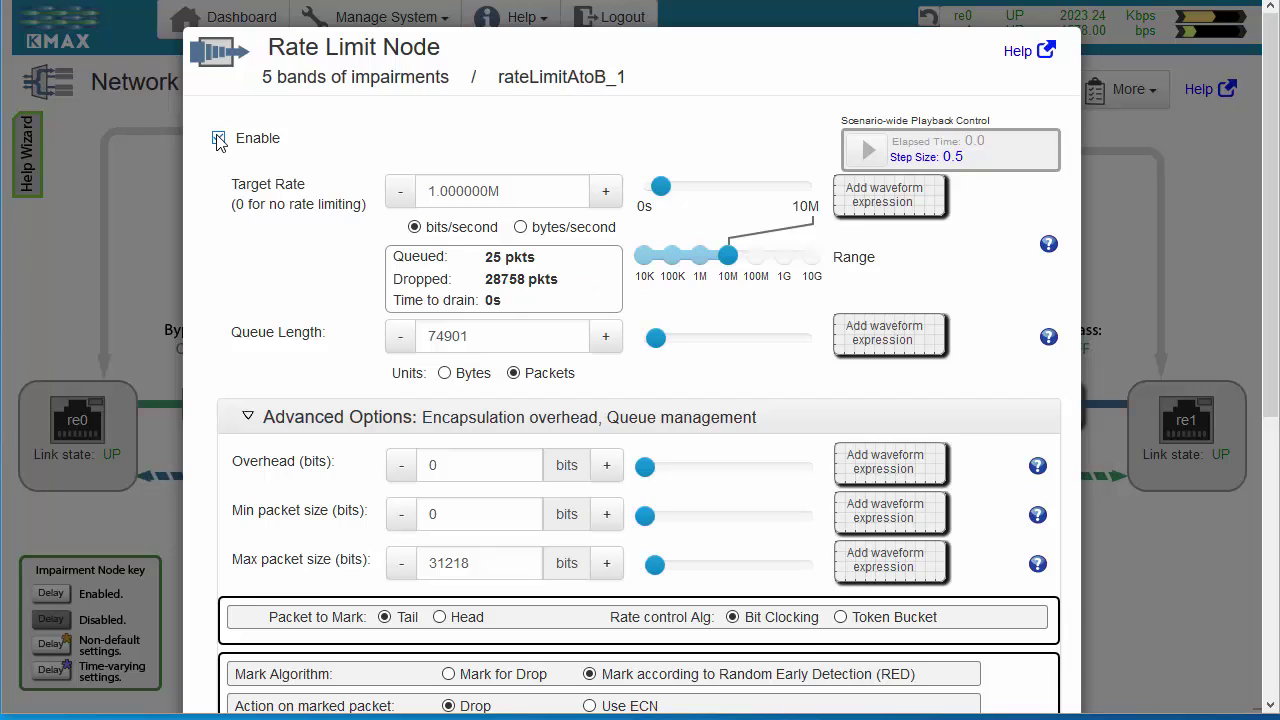
left_click(219, 140)
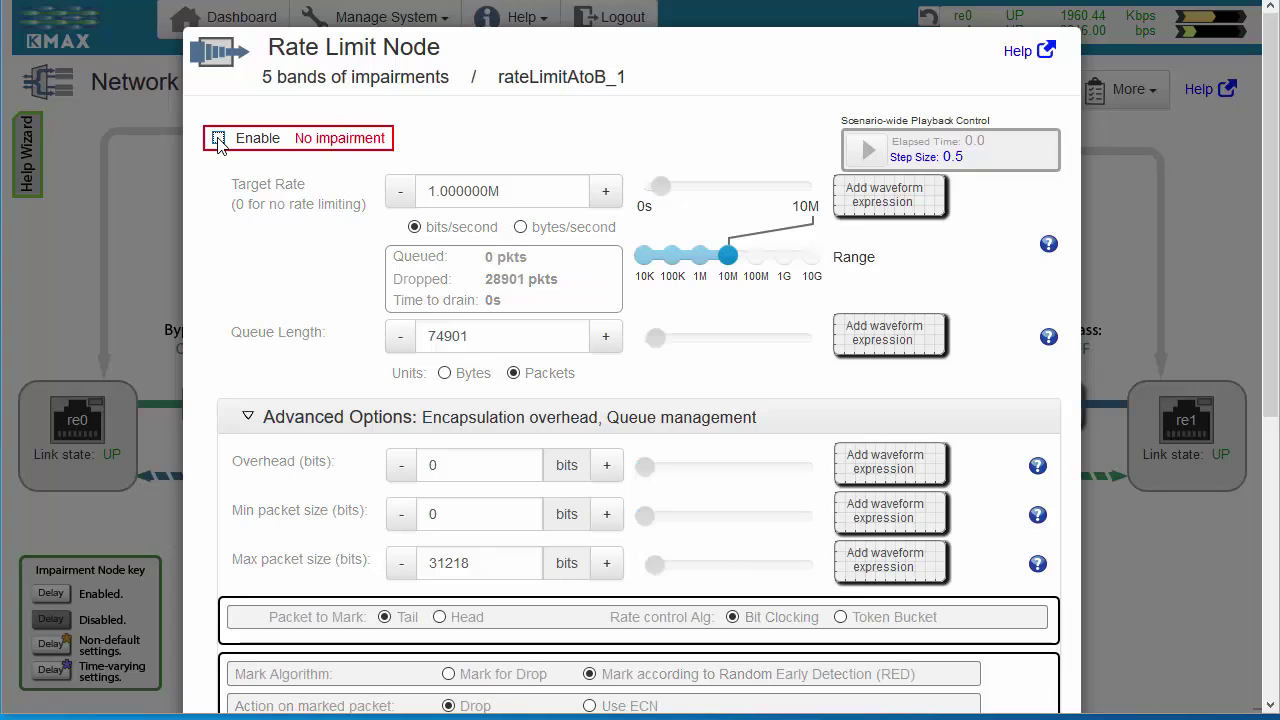
left_click(219, 140)
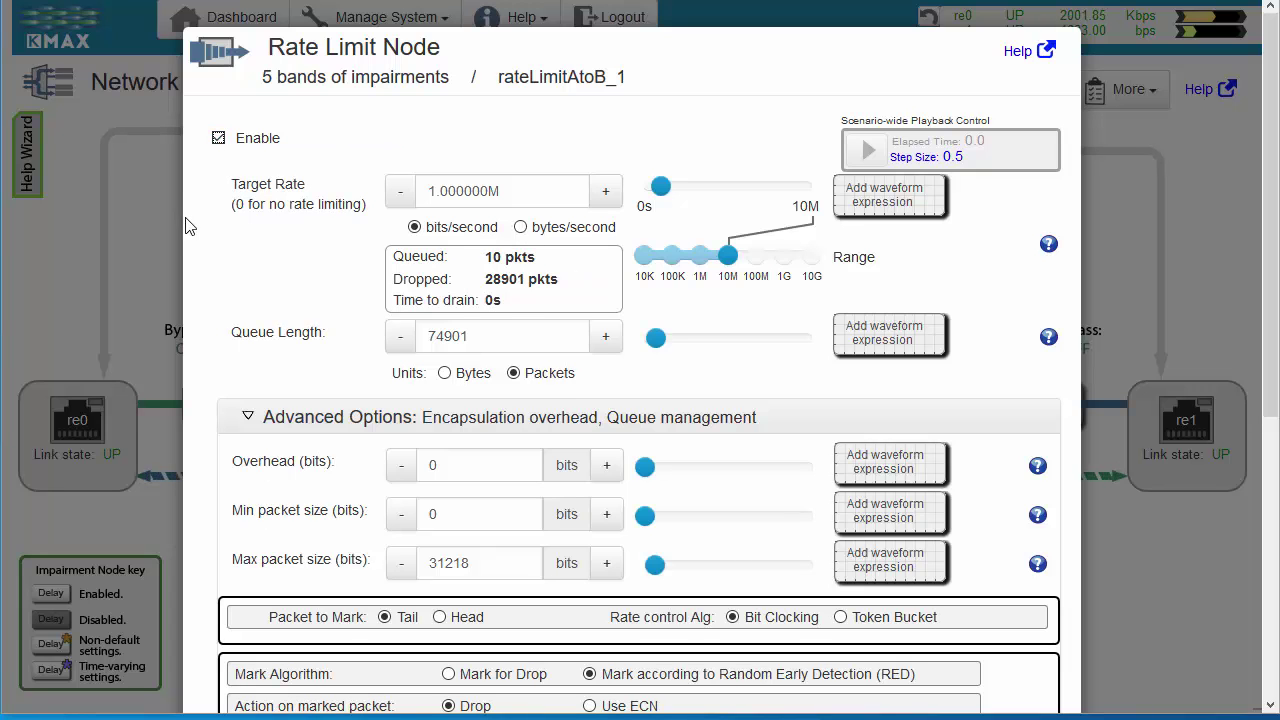
- Keep Discard as the action on queued packets when disabled, and close the settings
scroll(266, 229, "down", 5)
left_click(700, 491)
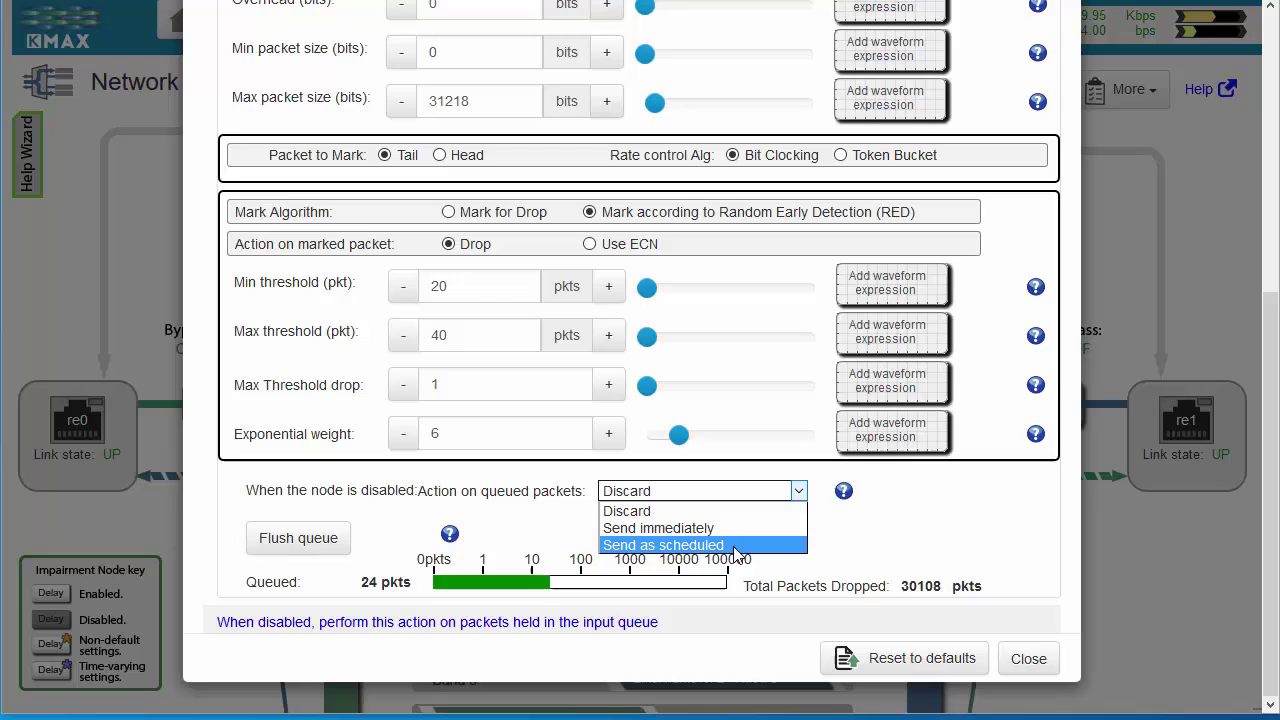
left_click(913, 538)
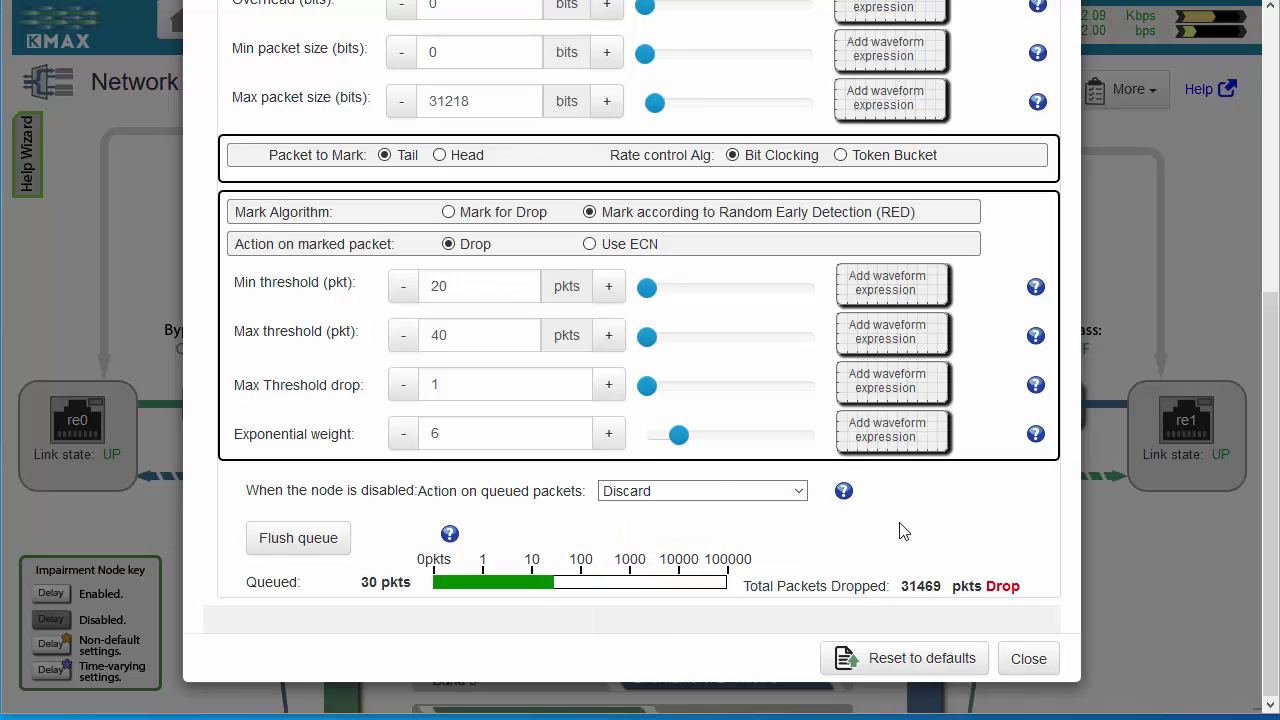
left_click(1022, 670)
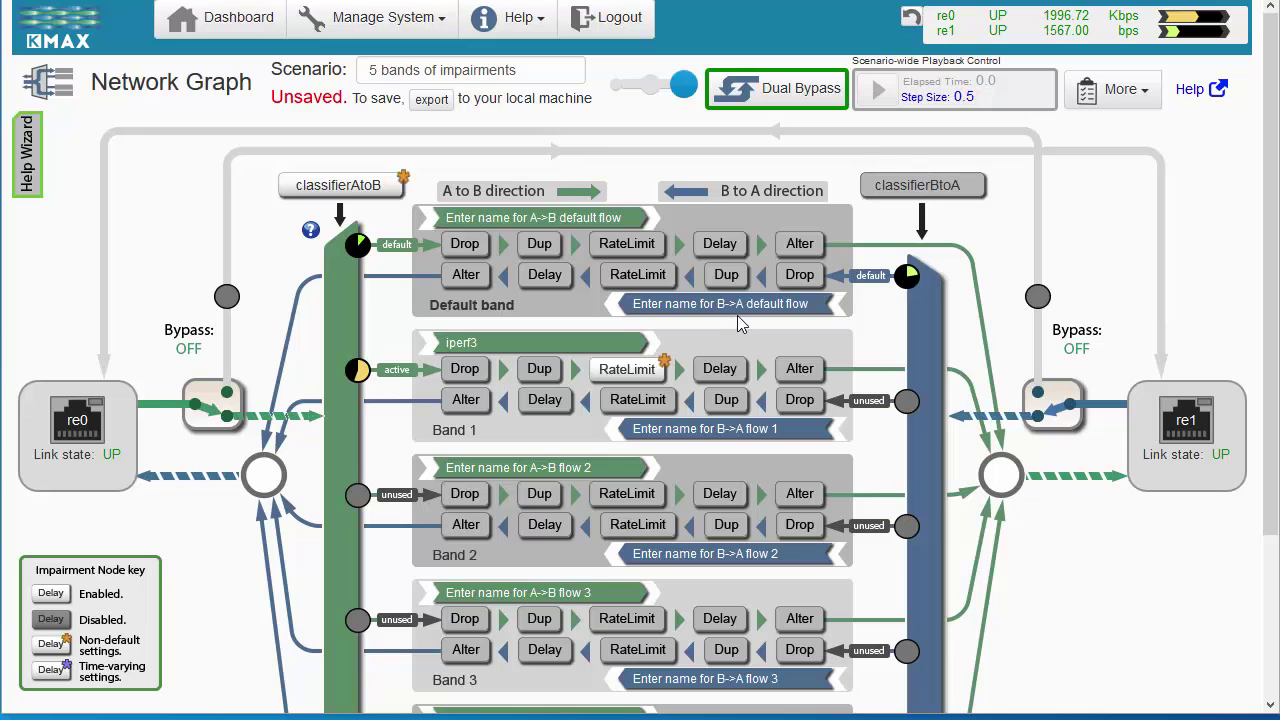
- Check the iperf3 band's RateLimit node tooltip showing a 1.000000 Mbits/sec target rate
mouse_move(626, 372)
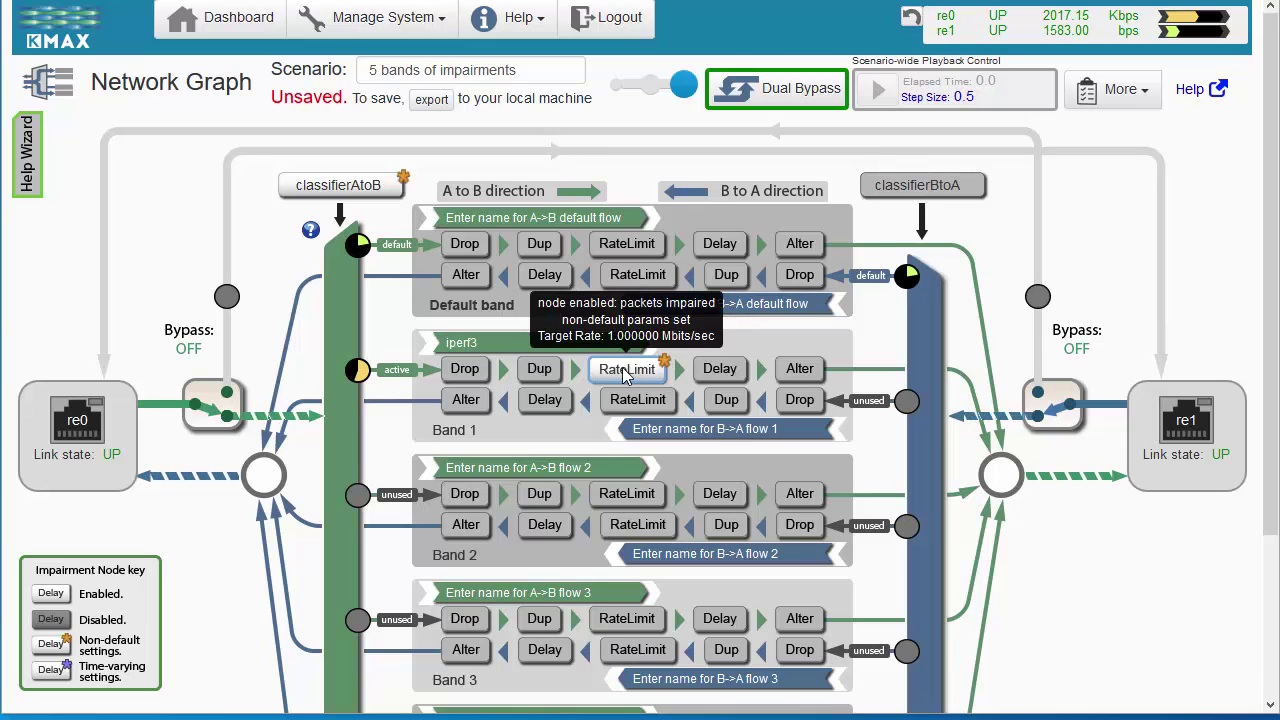